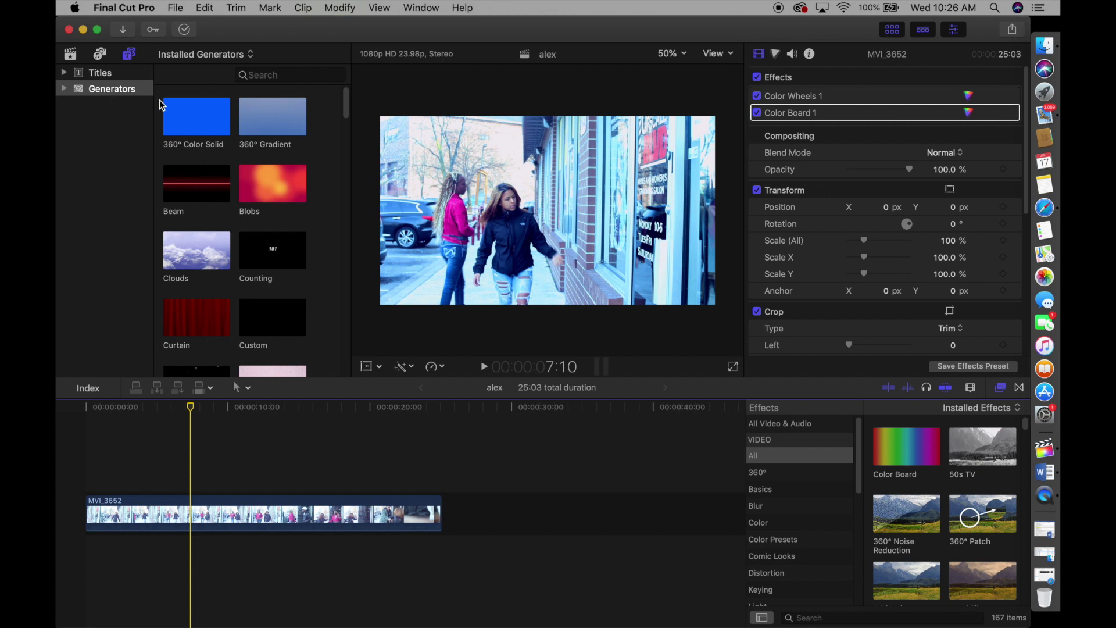
Step: Add the FCPX Brush Glow 1080p generator above the MVI_3652 clip from its start and extend it to the clip's end
click(116, 67)
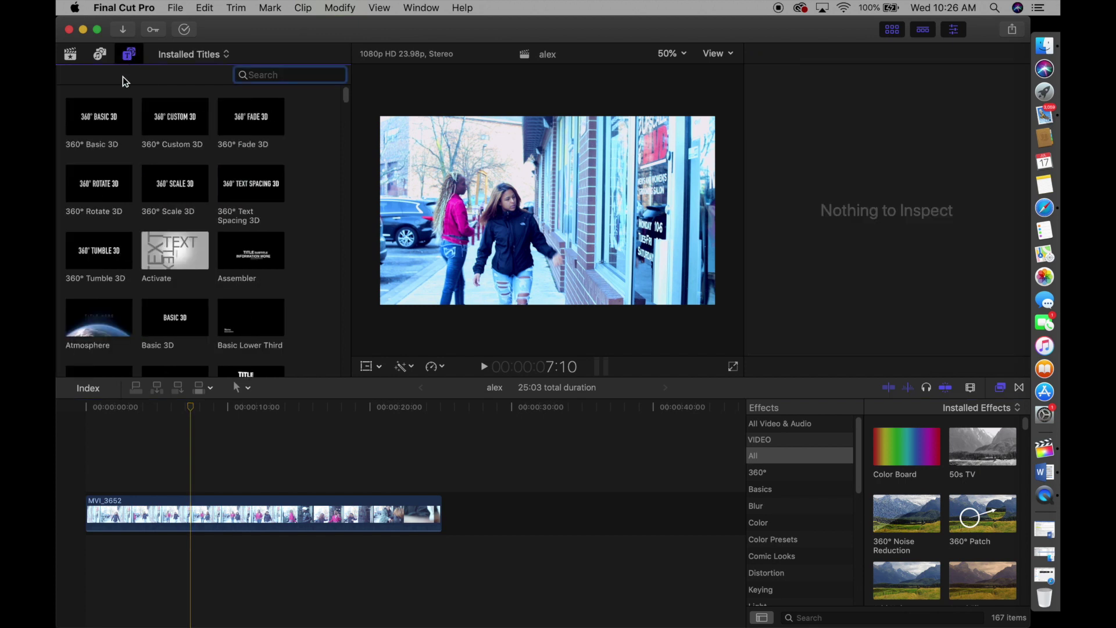
click(126, 92)
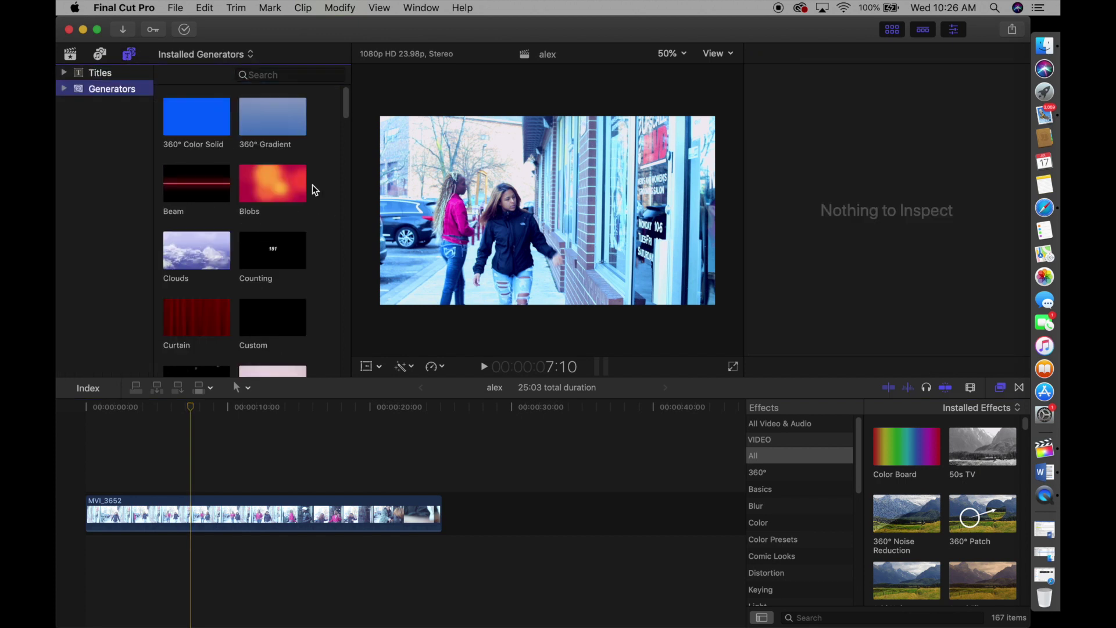
drag(344, 104, 346, 142)
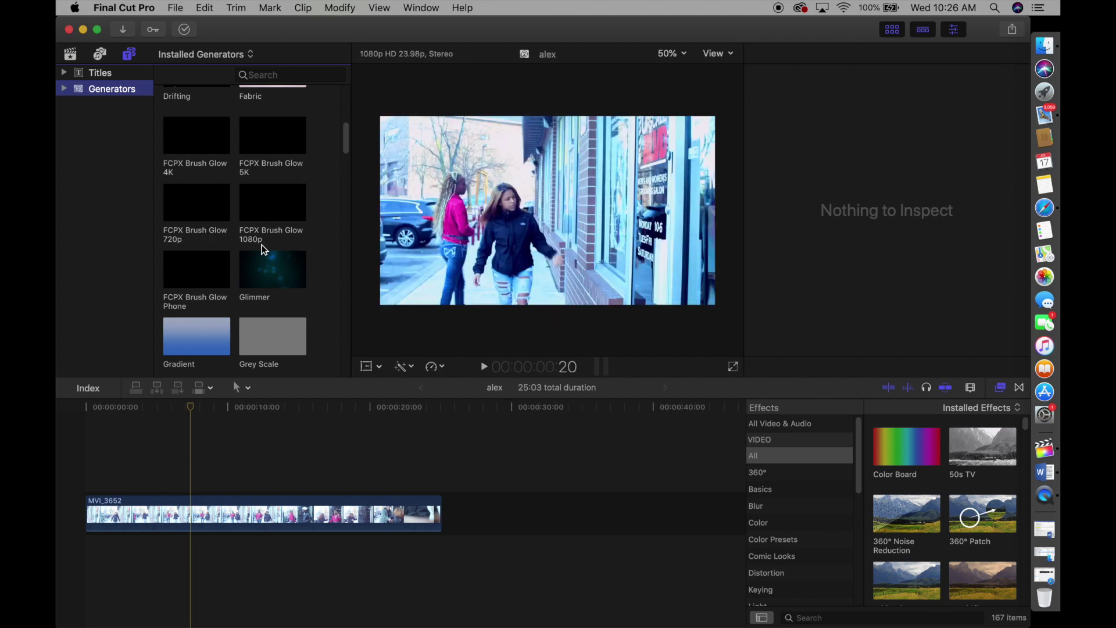
mouse_move(274, 204)
mouse_down()
mouse_move(188, 467)
mouse_move(69, 464)
mouse_up()
drag(152, 465, 440, 471)
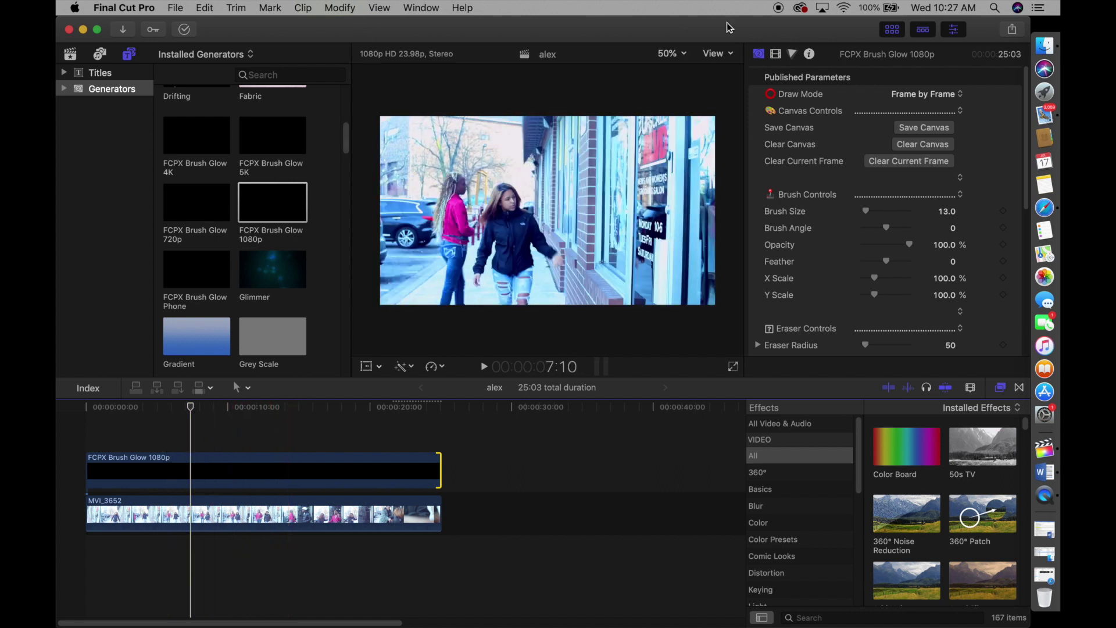
Step: Hide the browser and zoom the viewer to 200%, framing the torso of the woman in the black jacket
click(886, 33)
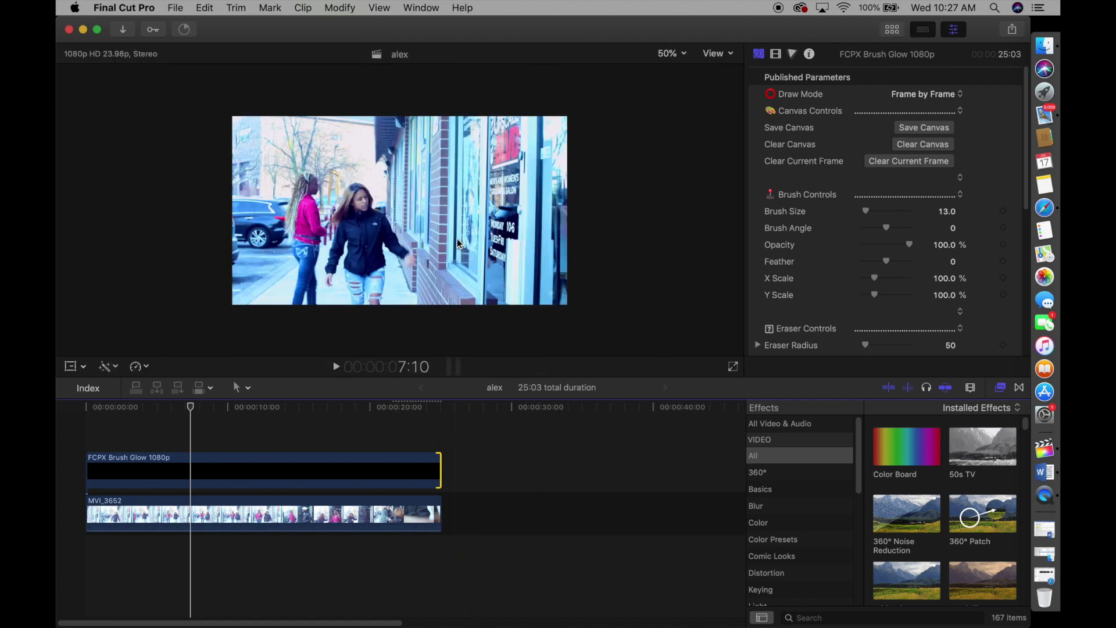
click(895, 32)
click(895, 32)
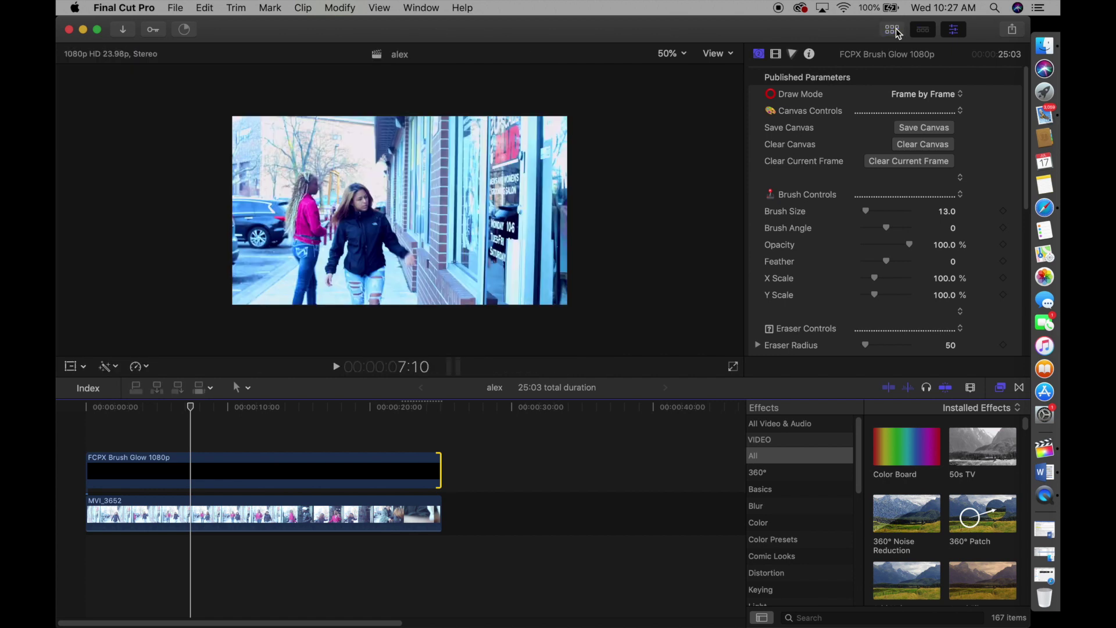
click(674, 53)
click(681, 149)
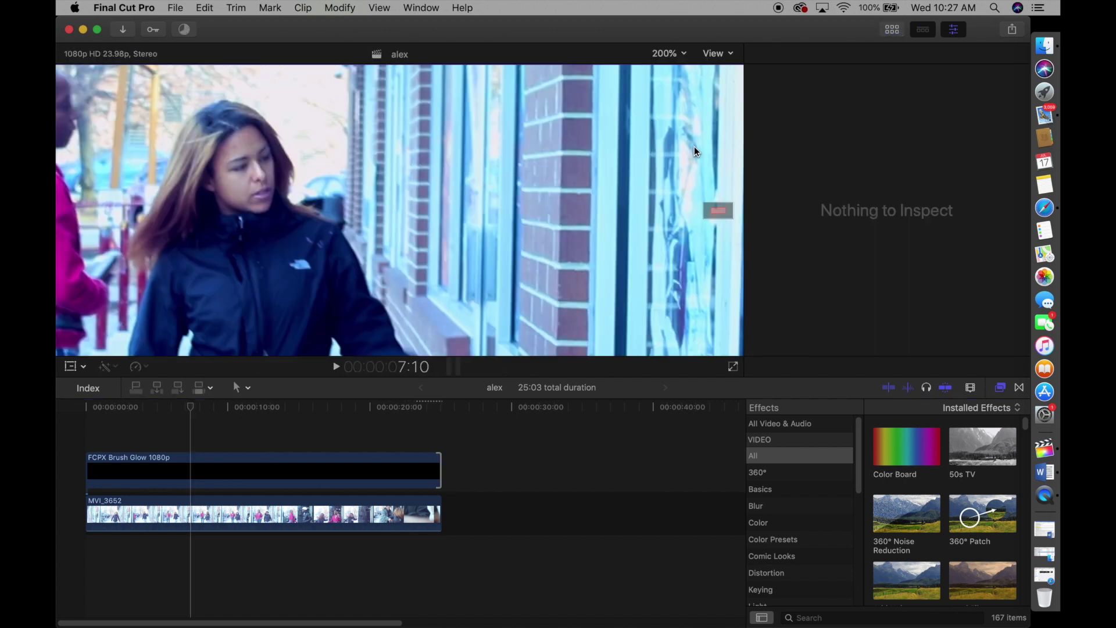
drag(722, 210, 721, 218)
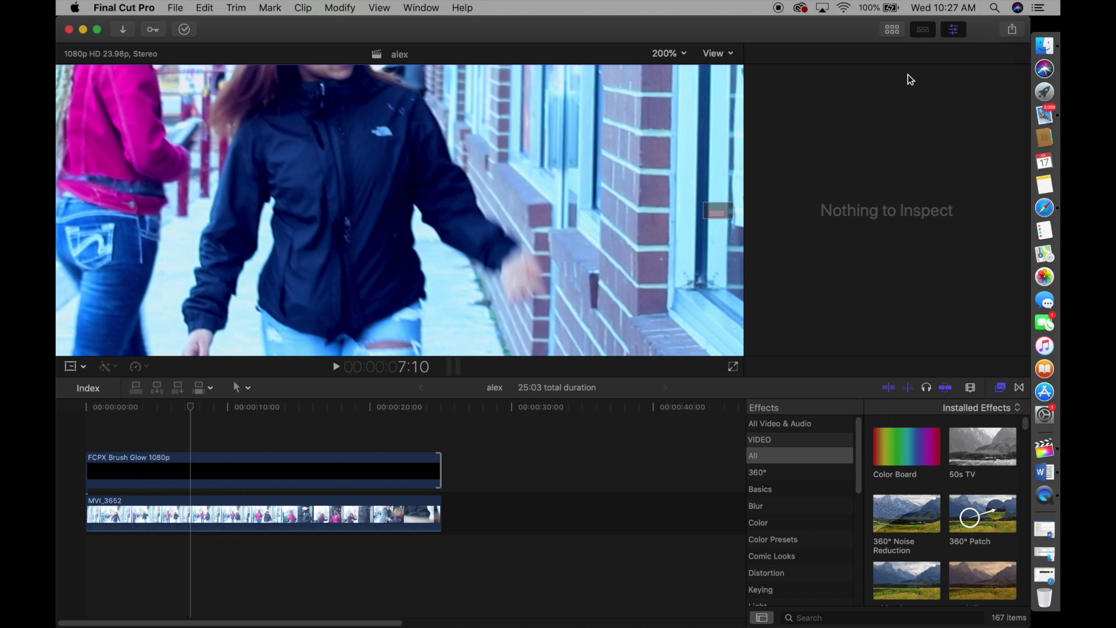
Step: Select the FCPX Brush Glow 1080p clip, show its parameters and choose the Frame by Frame draw mode
click(960, 31)
click(955, 34)
click(303, 477)
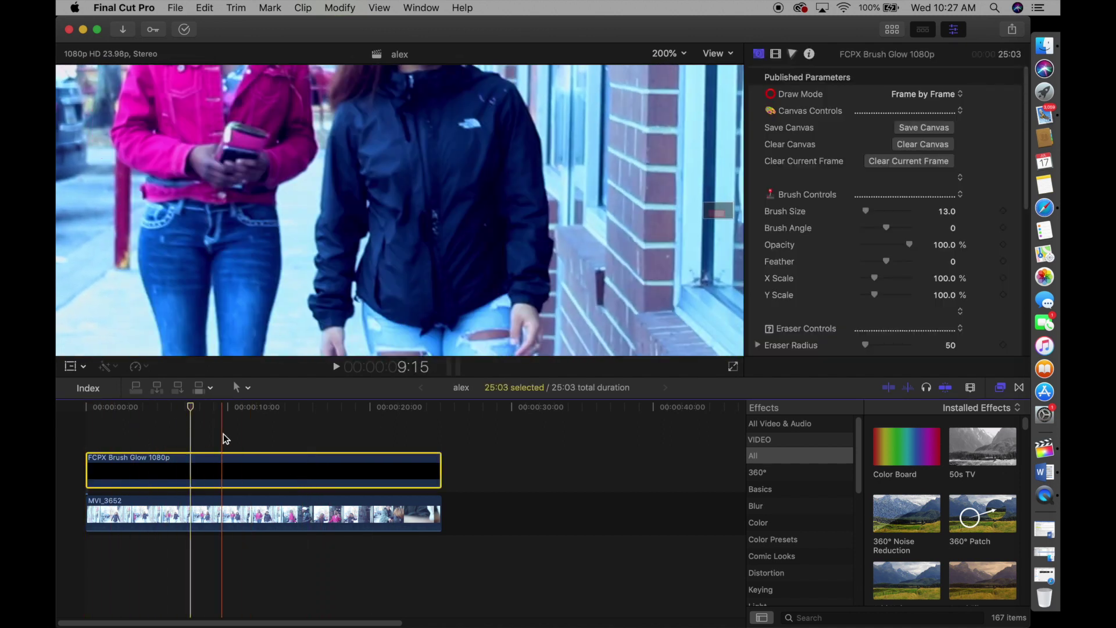
click(939, 95)
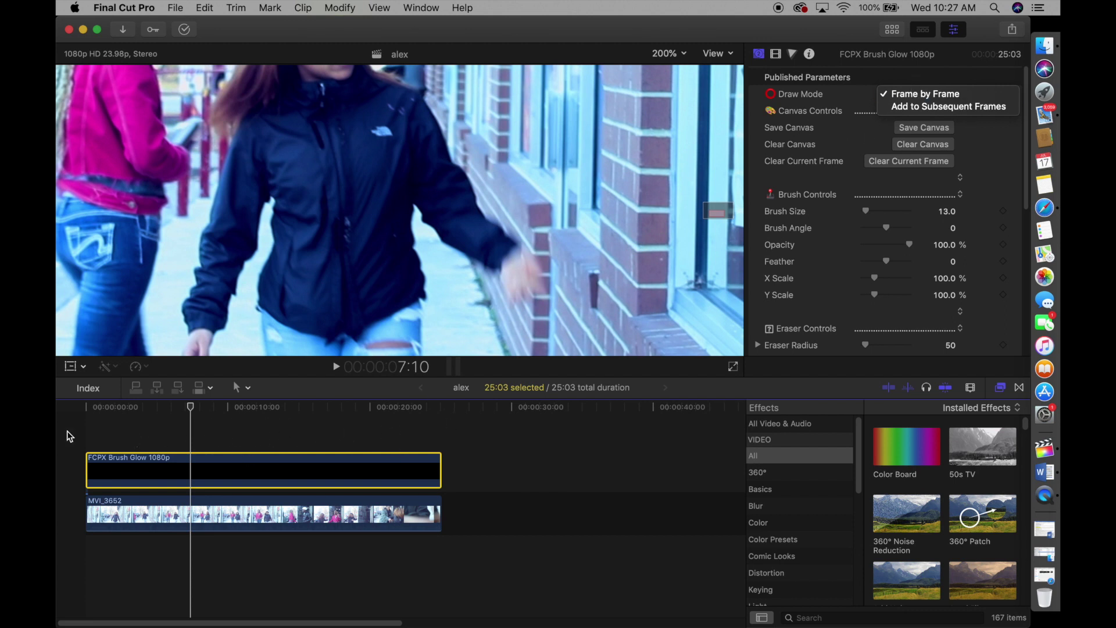
click(936, 93)
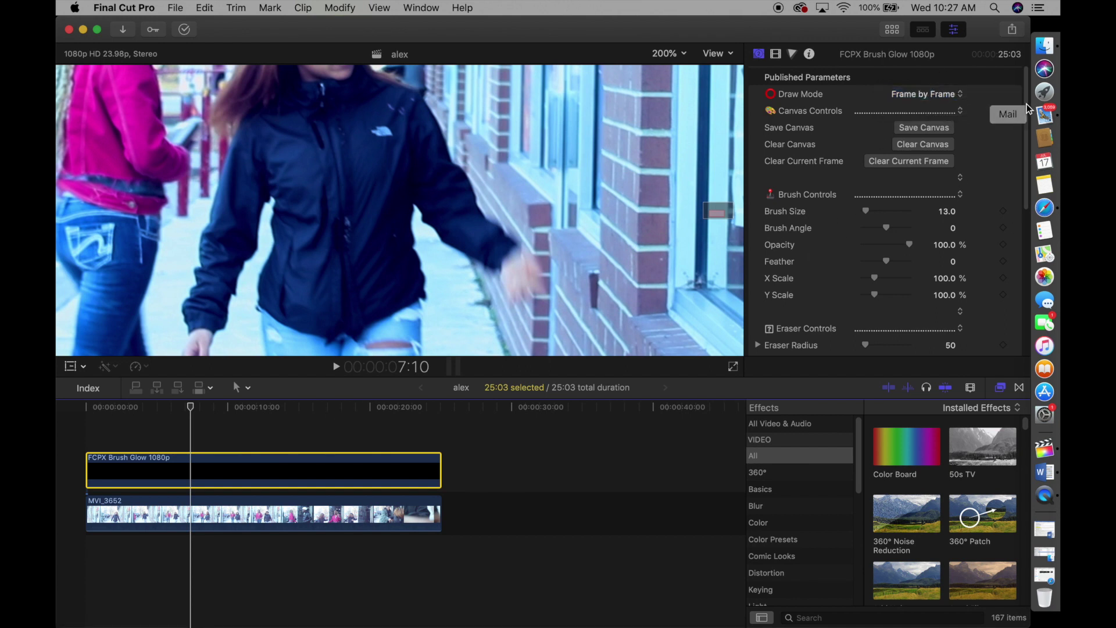
Step: Paint a short horizontal glow stroke across the brick wall beside the woman with the brush size at 13
scroll(951, 126, down, 3)
click(947, 126)
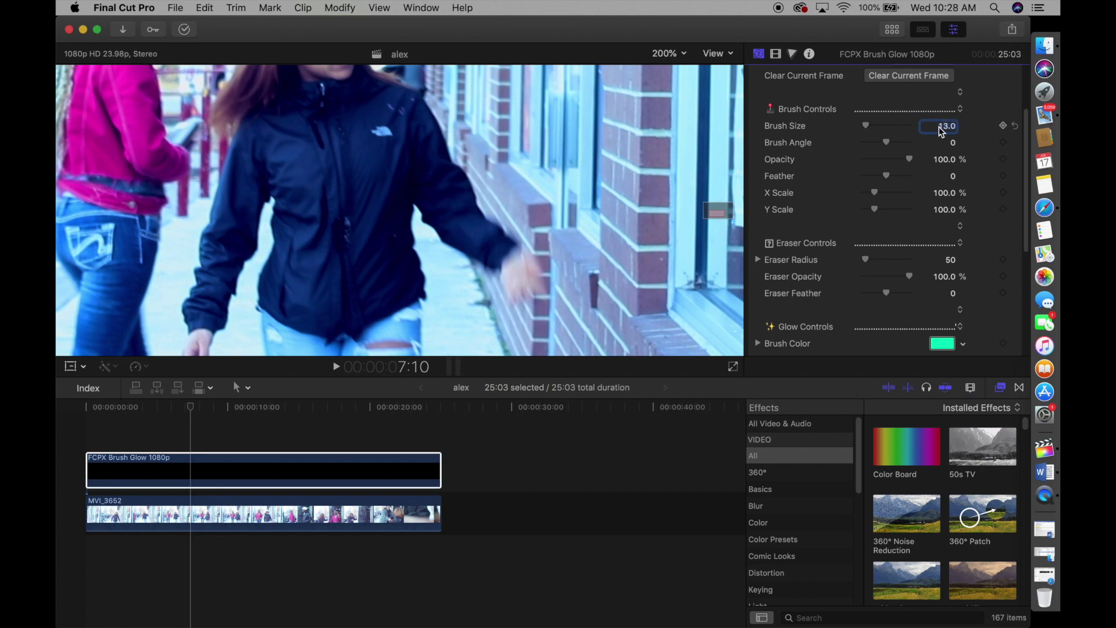
drag(563, 198, 641, 199)
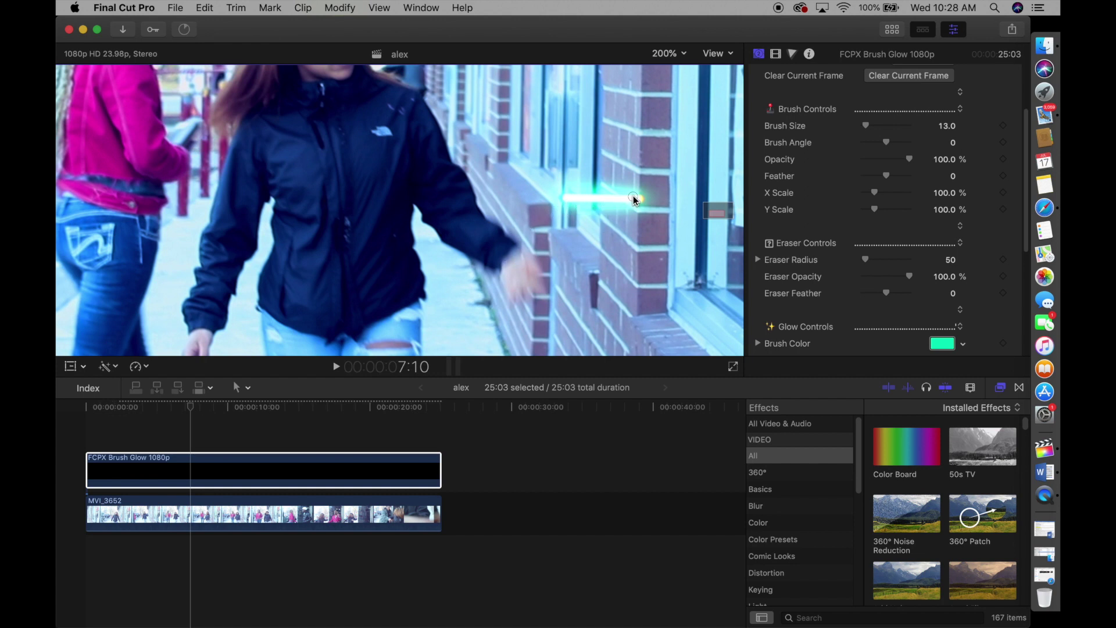
Step: Try brush sizes 4 and 40, painting one horizontal stroke on the brick wall with each
click(946, 126)
text(4)
key(Return)
drag(553, 144, 640, 150)
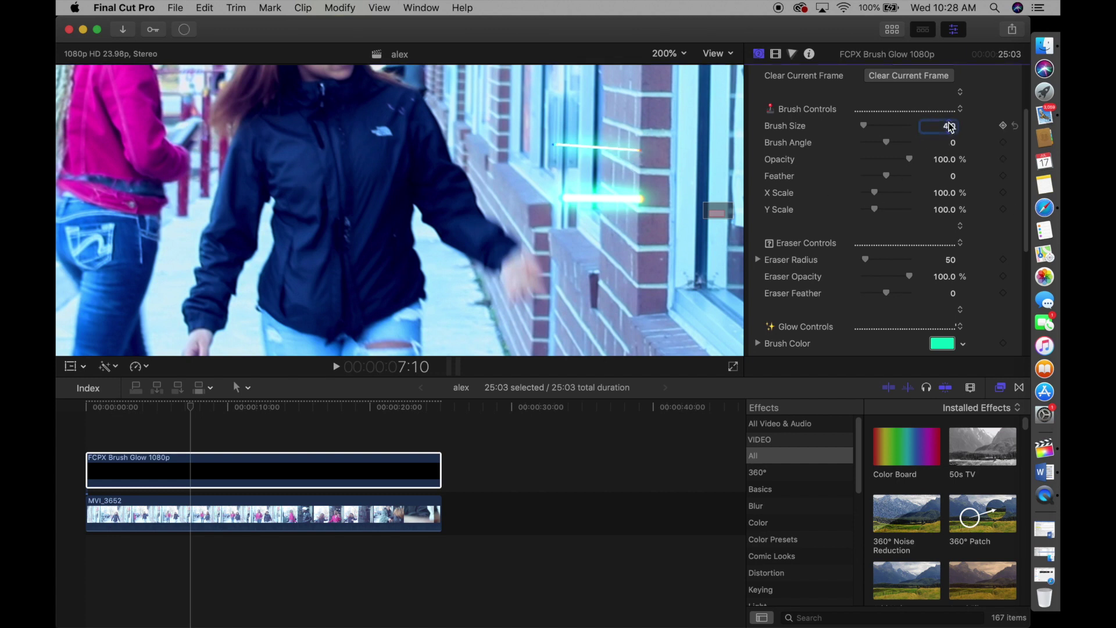
key(Return)
drag(569, 250, 642, 254)
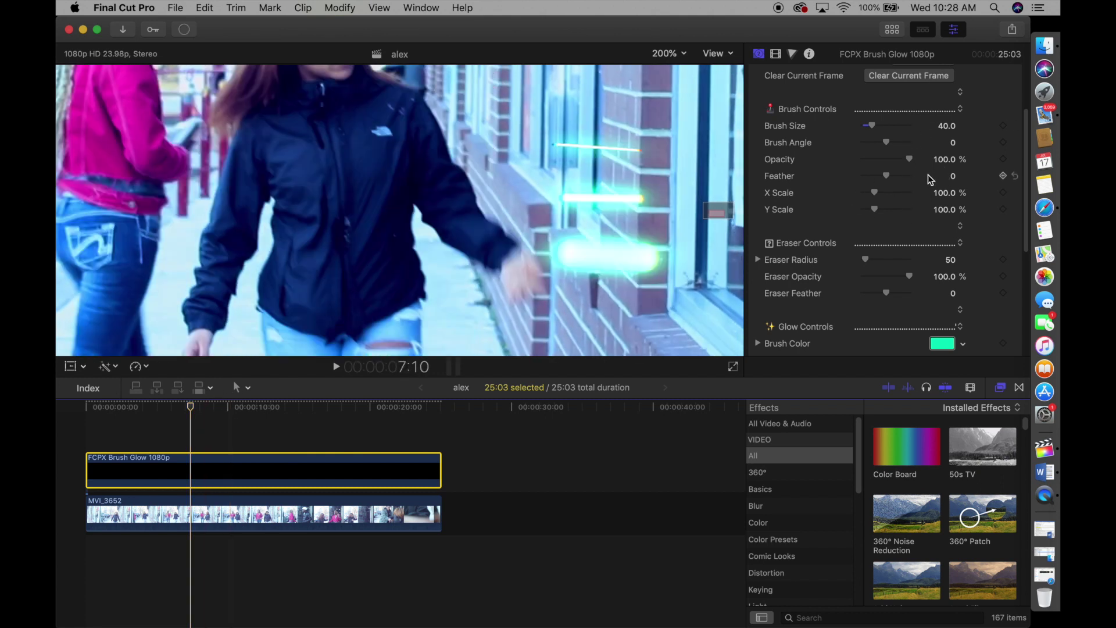
Step: Set the eraser radius to 200 and erase all the test strokes from the brick wall
scroll(1025, 166, down, 2)
scroll(1026, 168, down, 3)
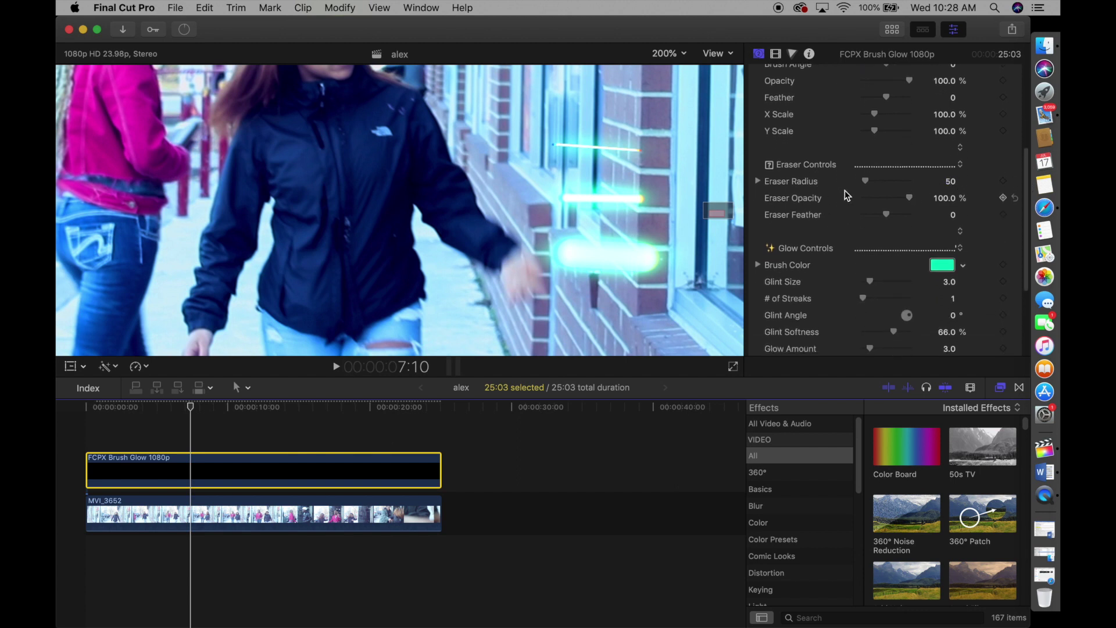
click(950, 182)
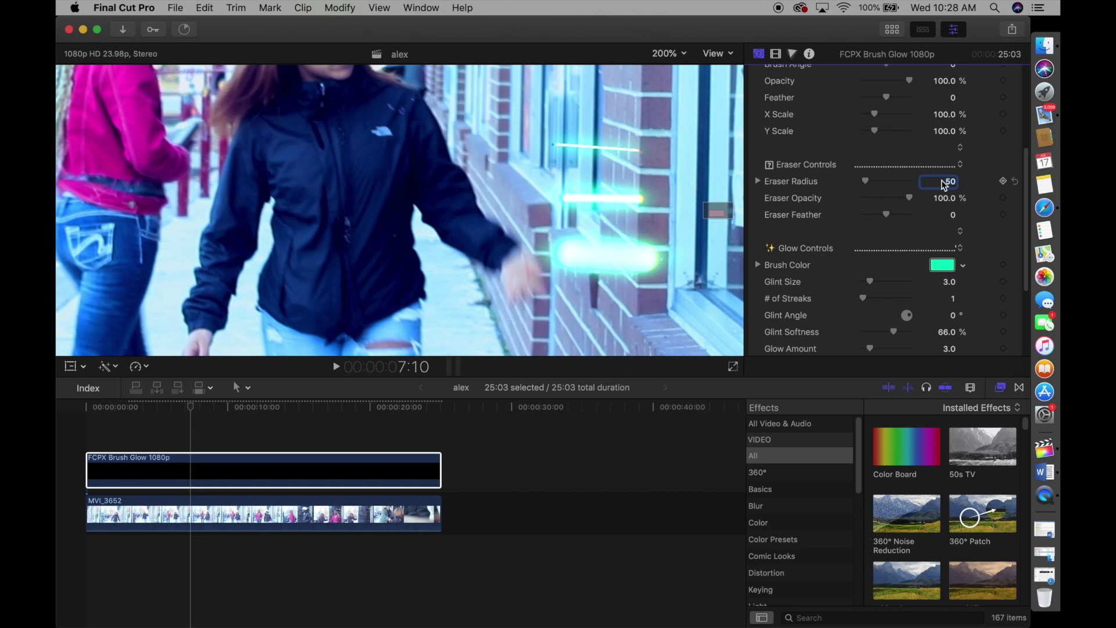
double_click(952, 182)
key(Return)
mouse_move(597, 221)
mouse_down()
mouse_move(609, 265)
mouse_move(588, 261)
mouse_move(608, 260)
mouse_up()
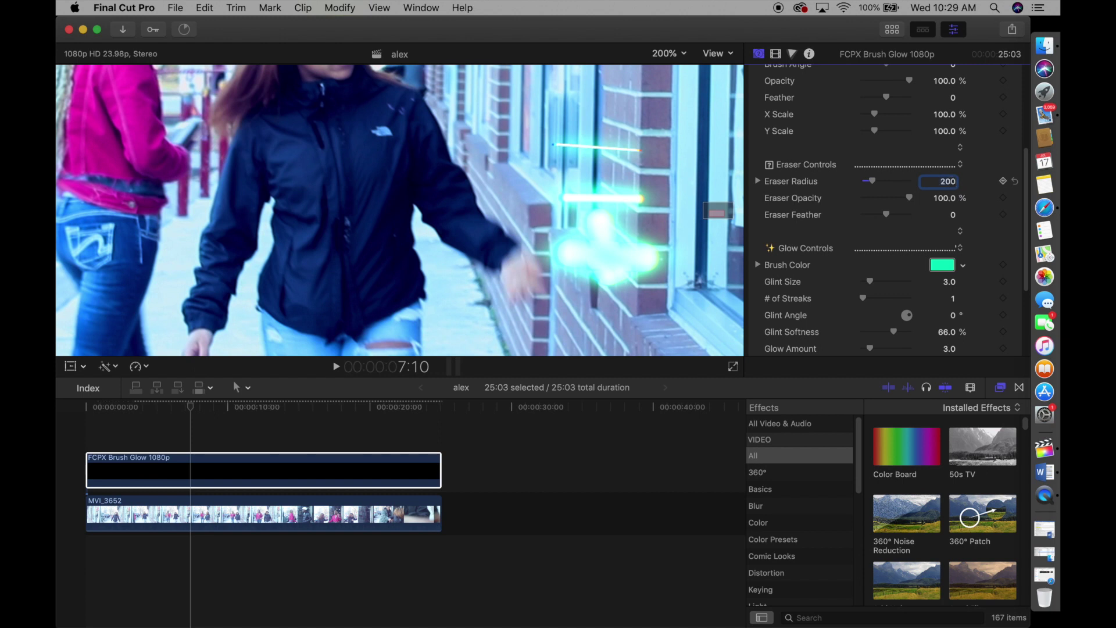
drag(580, 247, 642, 233)
mouse_move(627, 142)
mouse_down()
mouse_move(611, 168)
mouse_move(552, 157)
mouse_up()
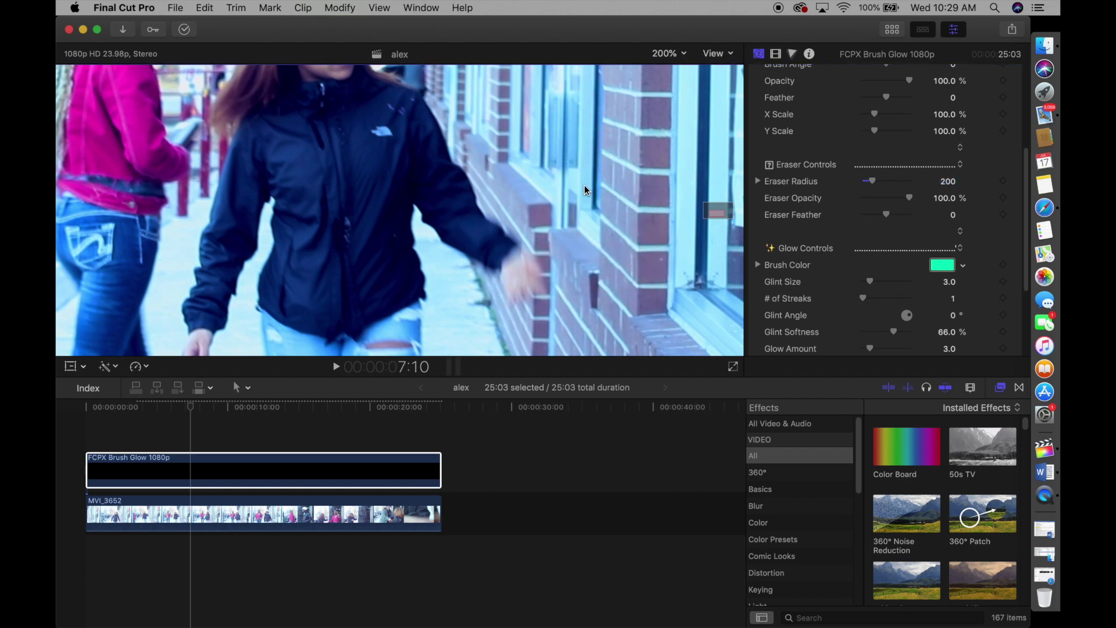
click(954, 185)
Step: Set the brush color to yellow and the brush size to 13
drag(1027, 187, 1029, 241)
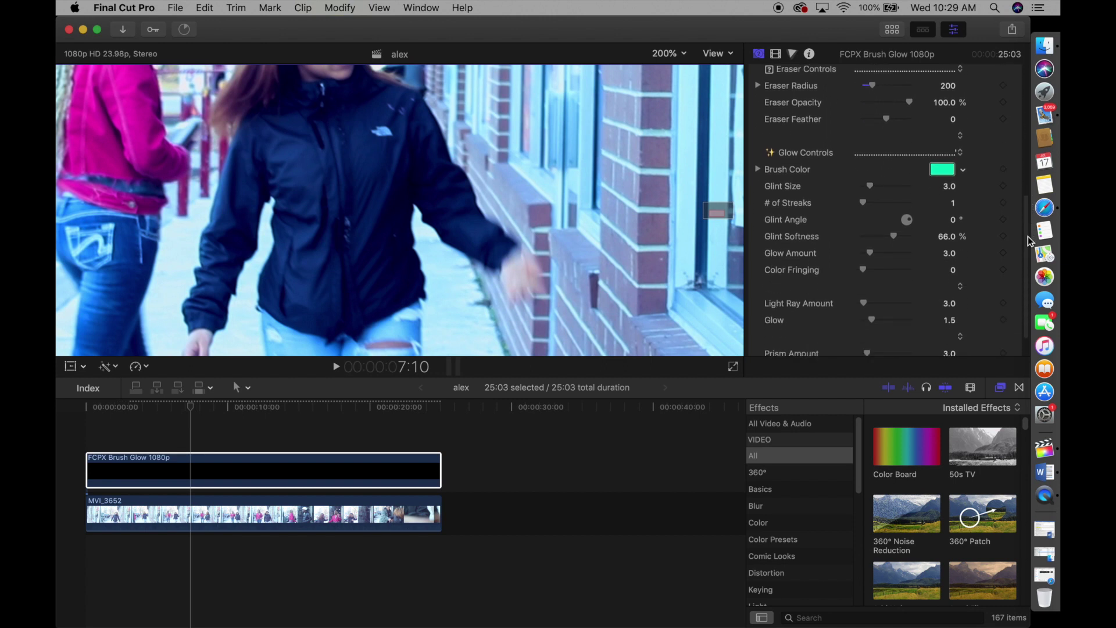
click(963, 170)
click(940, 204)
mouse_move(940, 204)
mouse_down()
mouse_move(915, 205)
mouse_move(932, 221)
mouse_move(913, 275)
mouse_move(906, 213)
mouse_move(910, 303)
mouse_move(880, 209)
mouse_move(897, 201)
mouse_up()
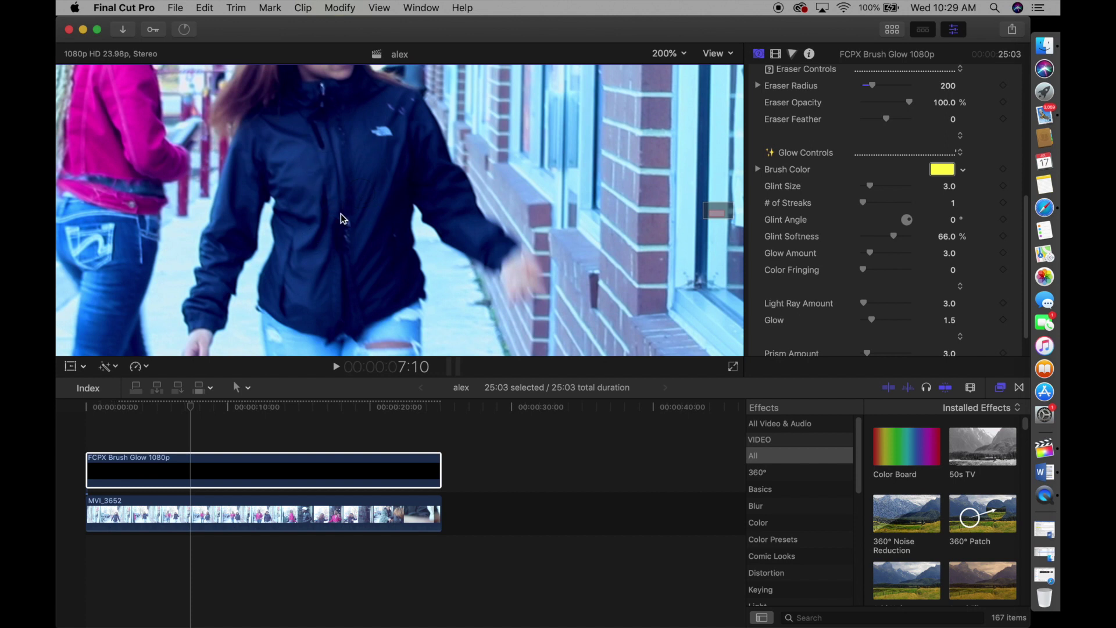
scroll(1025, 223, up, 6)
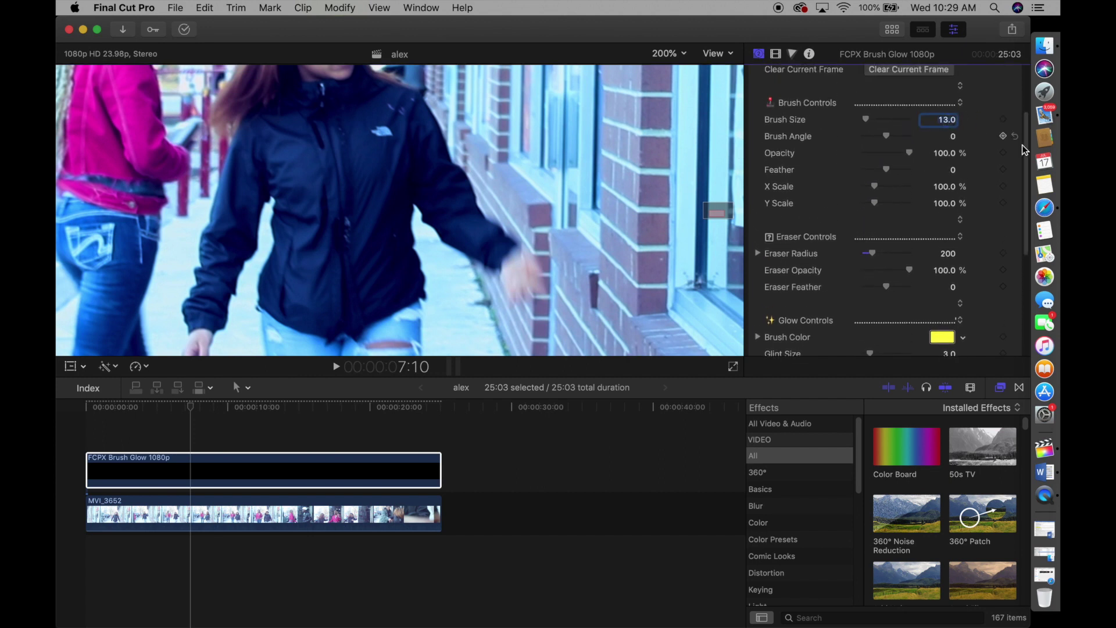
Step: Paint a nearly vertical yellow glow stroke down the front of the woman's black jacket
scroll(1029, 226, down, 6)
scroll(1032, 233, down, 1)
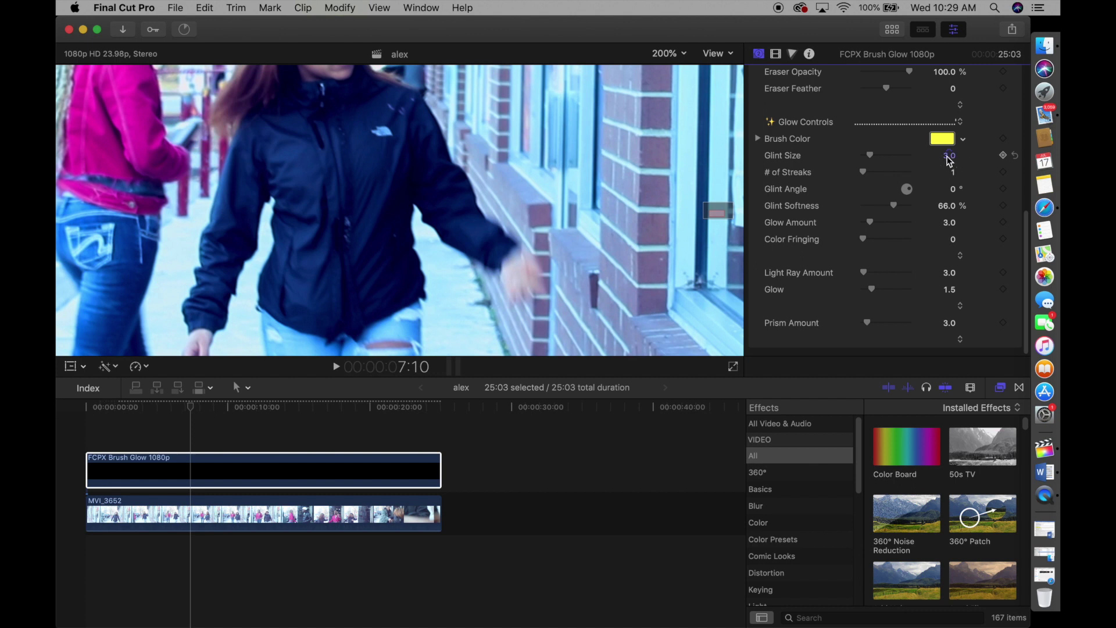
drag(340, 157, 349, 256)
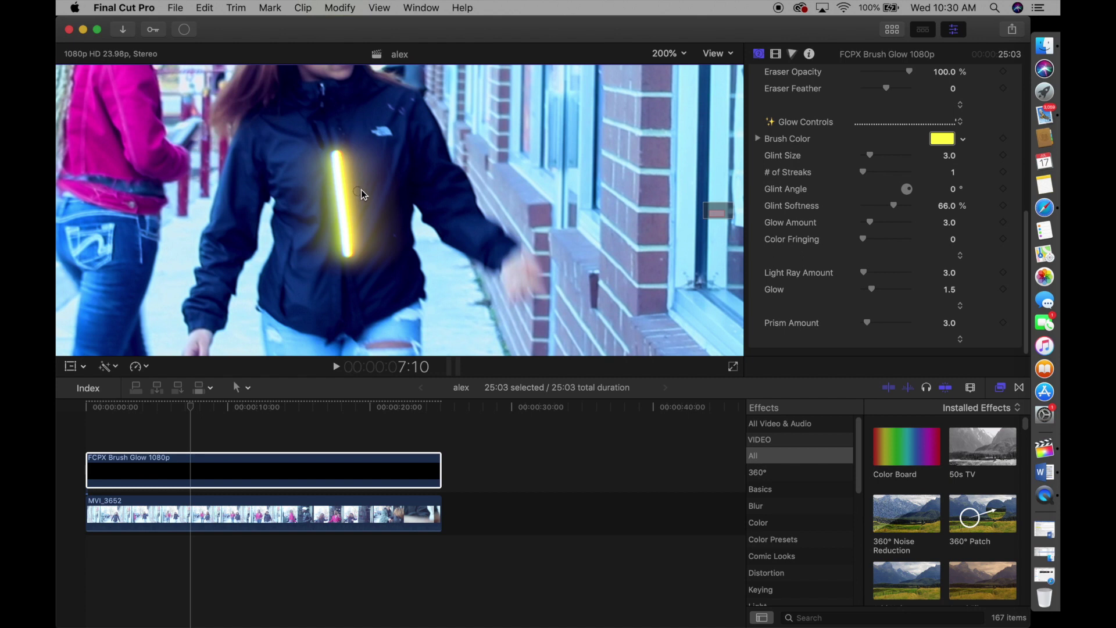
Step: Try glint sizes 1, 10 and 3 on the yellow stroke, and finally set the glint size to 2
click(948, 156)
text(1)
key(Return)
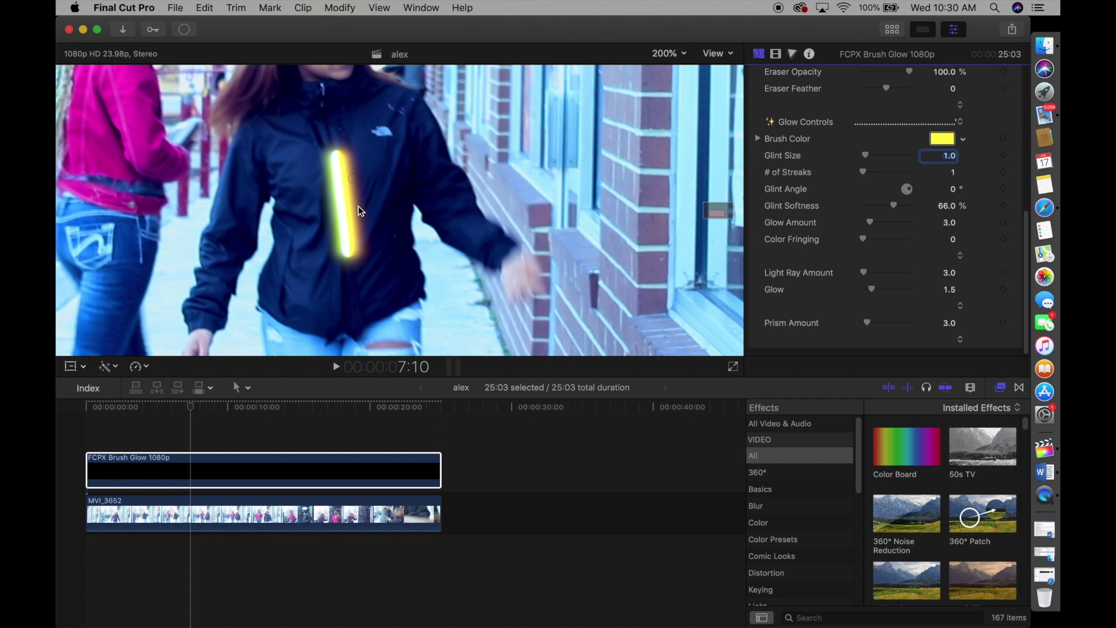
key(Return)
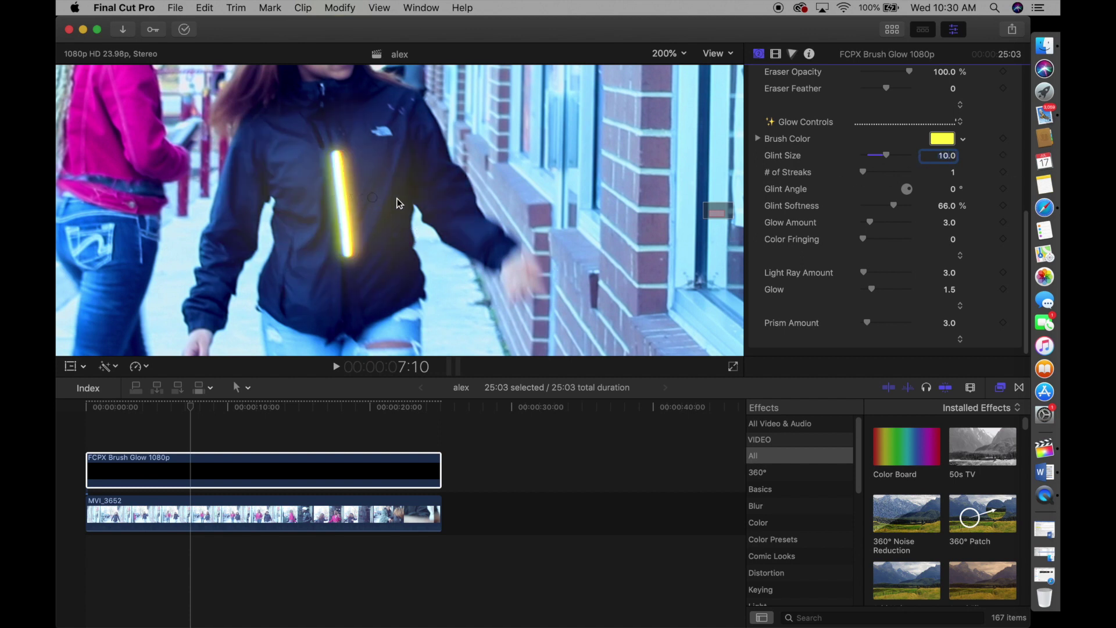
text(3)
key(Return)
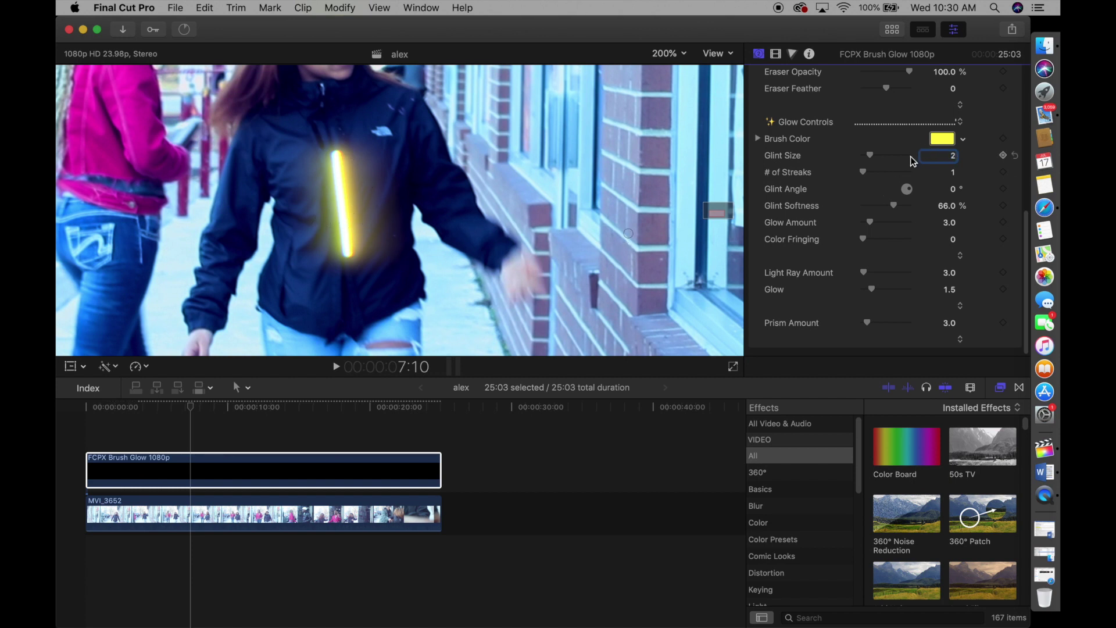
key(Return)
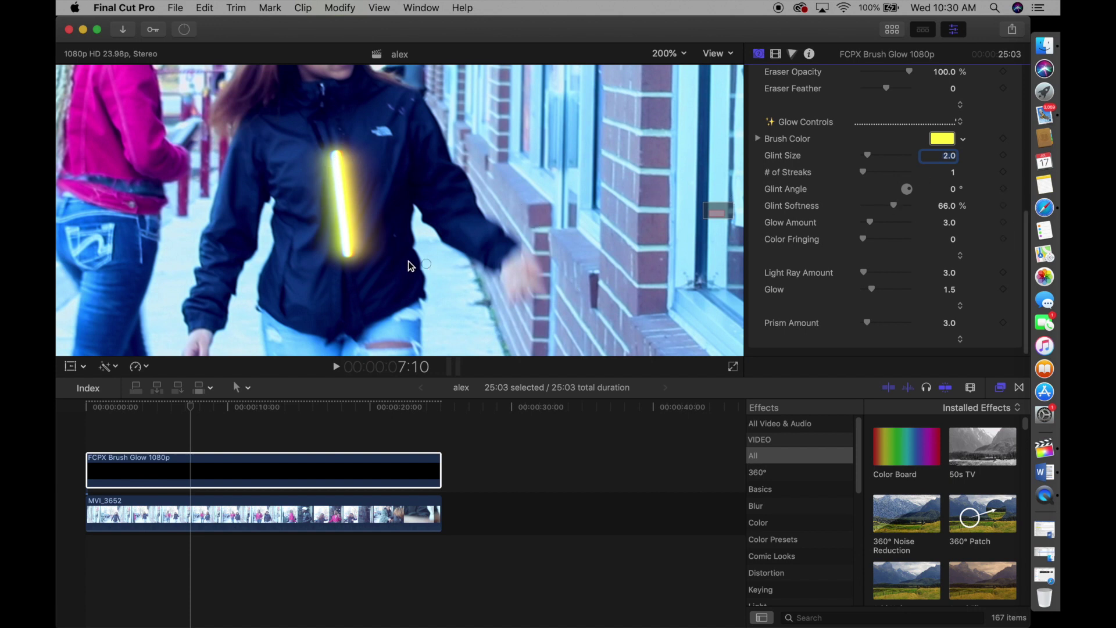
Step: Erase the yellow stroke from the woman's jacket
click(356, 251)
mouse_move(340, 219)
mouse_down()
mouse_move(344, 161)
mouse_move(331, 177)
mouse_up()
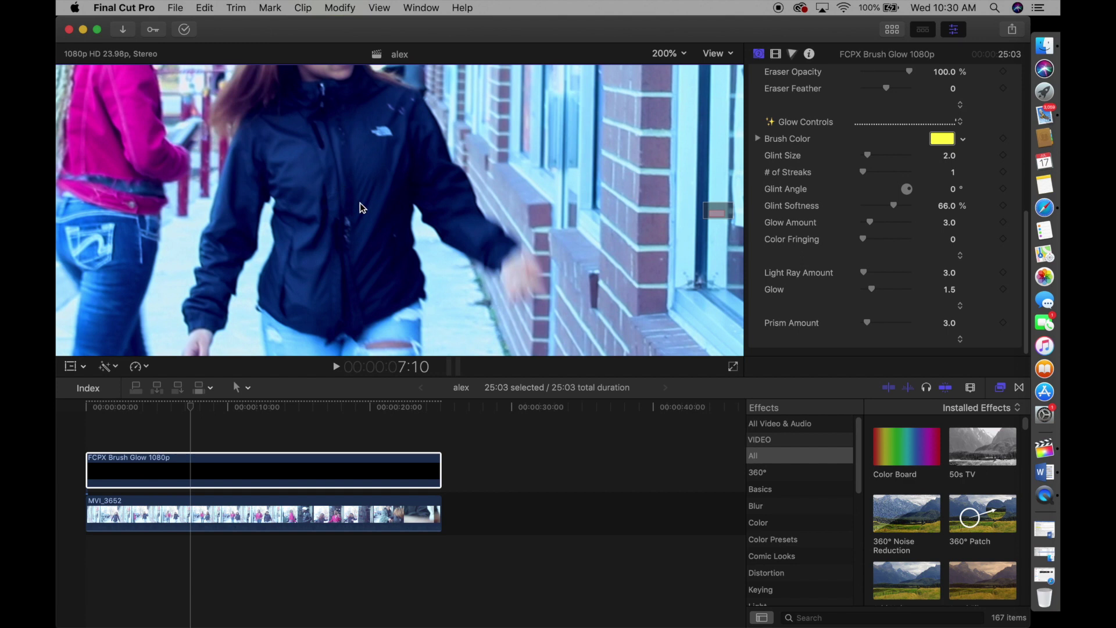
mouse_move(1025, 244)
mouse_down()
mouse_move(1024, 231)
mouse_move(1028, 259)
mouse_up()
scroll(1014, 261, up, 4)
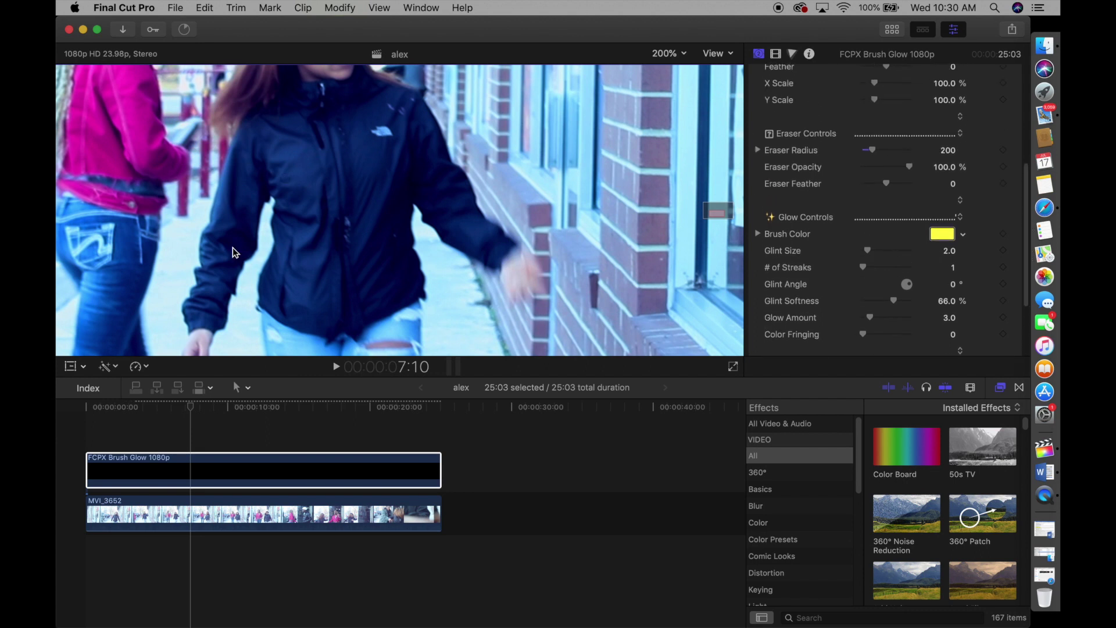
Step: Place the playhead at 12:16 and trim the start of the FCPX Brush Glow 1080p clip to it
click(86, 435)
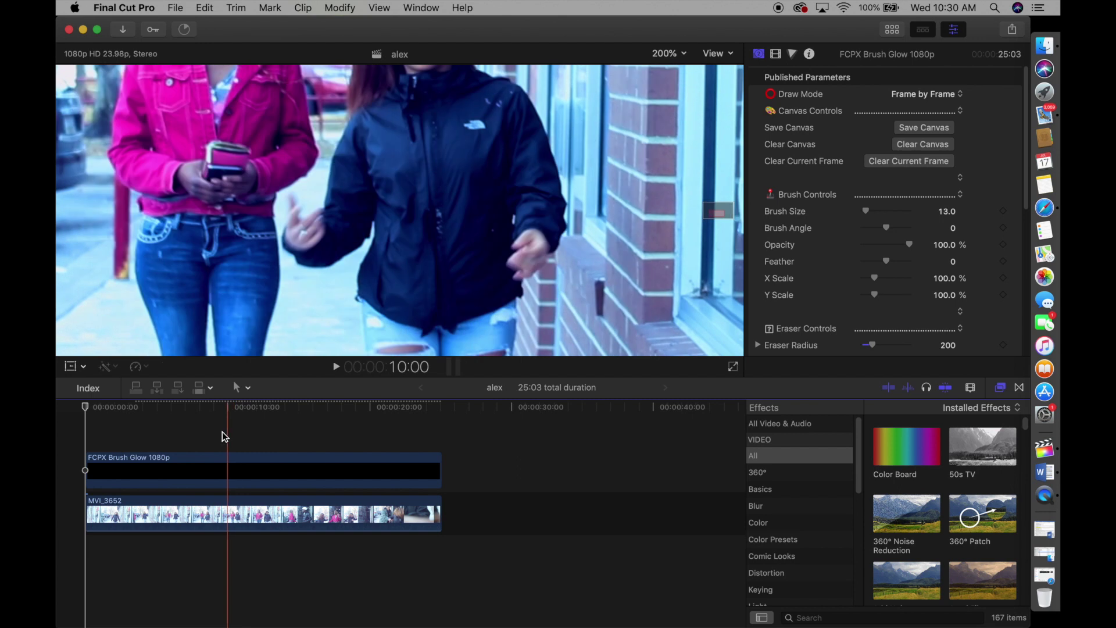
click(267, 435)
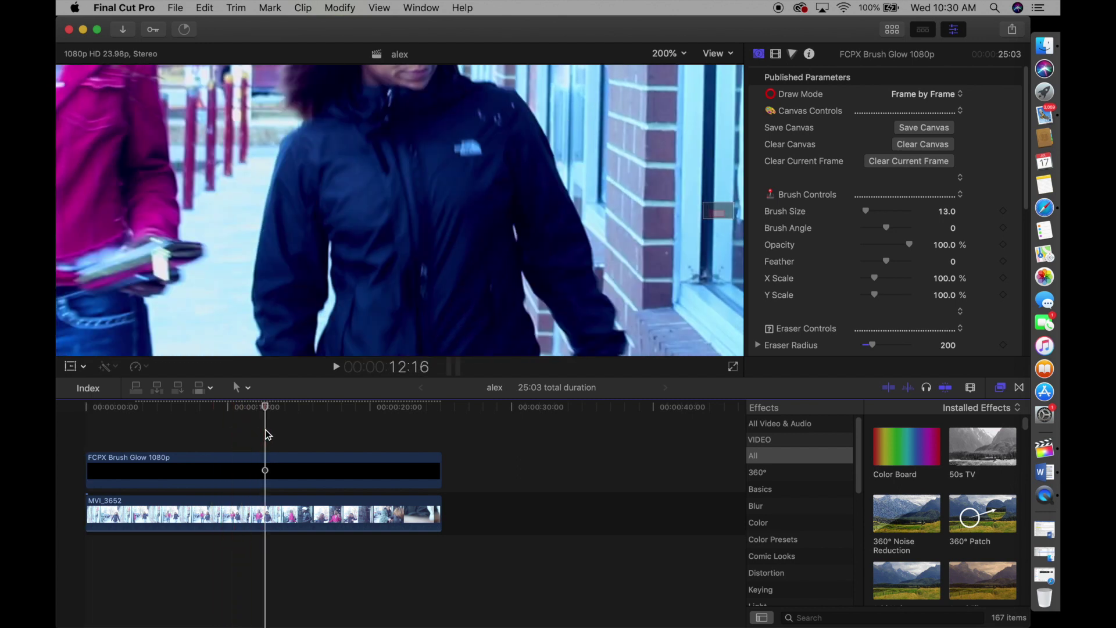
drag(96, 476, 266, 475)
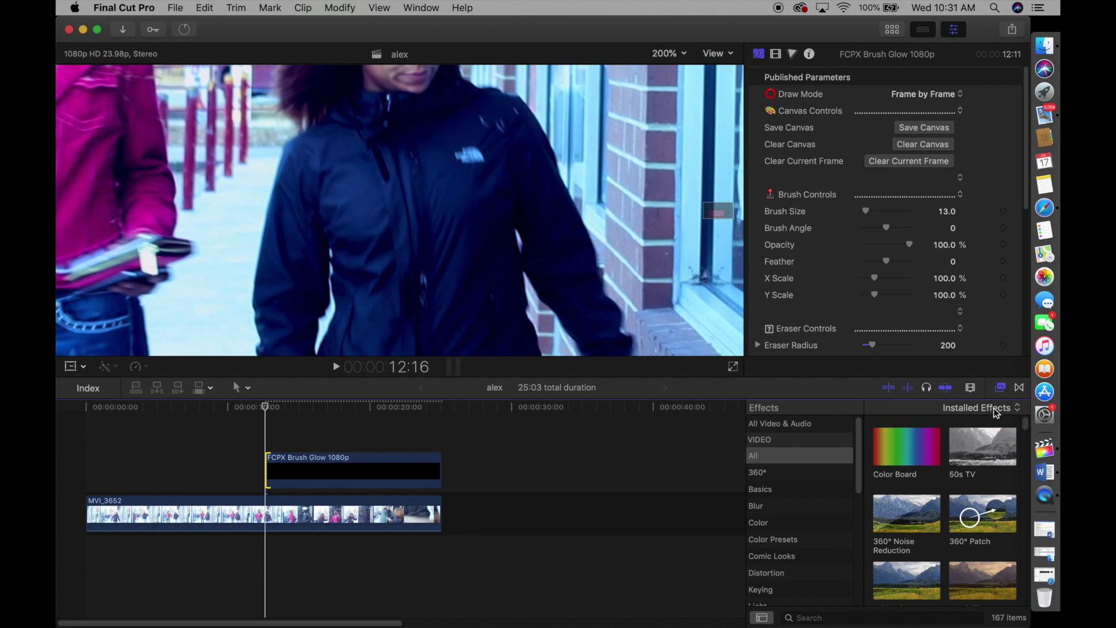
Step: Magnify the timeline to frame level and place the playhead at the first frame of the brush glow clip
click(971, 388)
drag(912, 420, 978, 419)
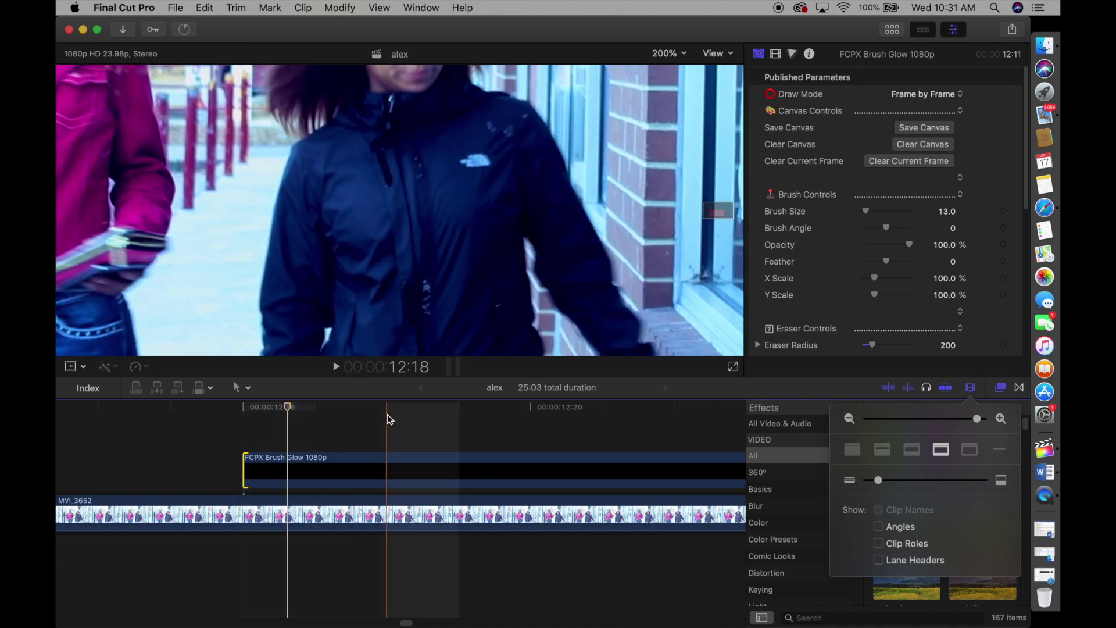
click(245, 444)
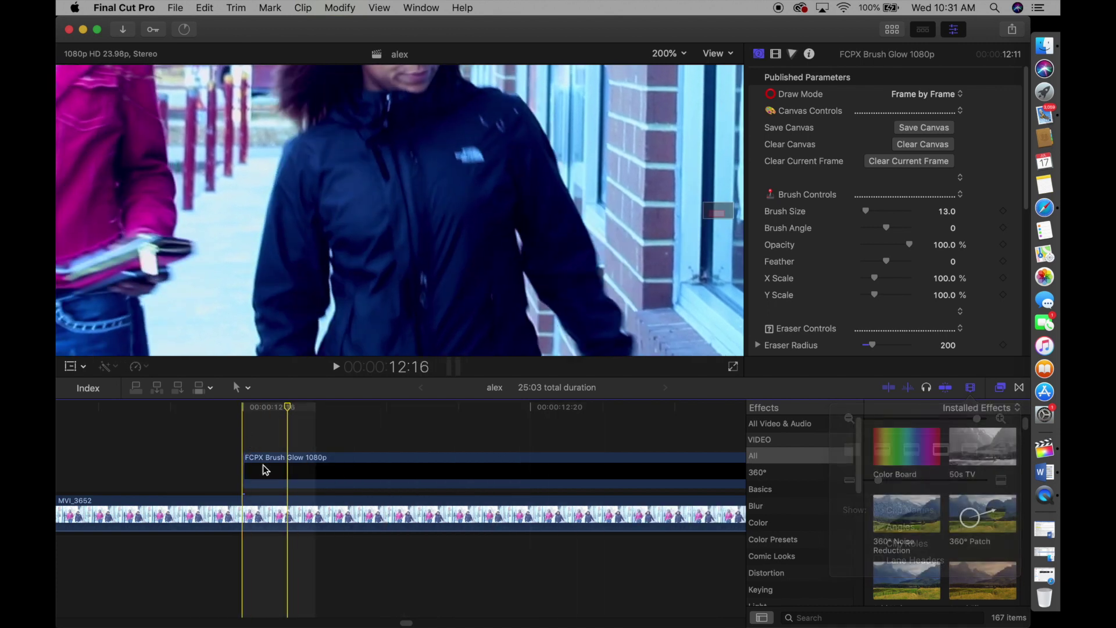
Step: Paint a short yellow glow stroke on the woman's right shoulder at frame 12:16 and another on her upper arm at 12:17
click(268, 475)
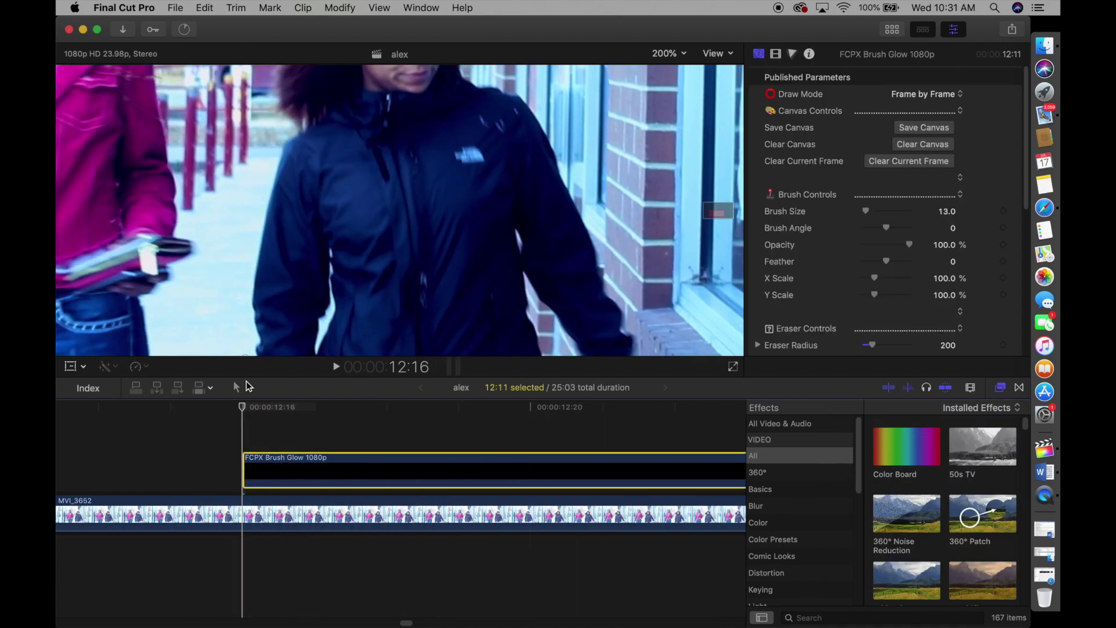
click(323, 119)
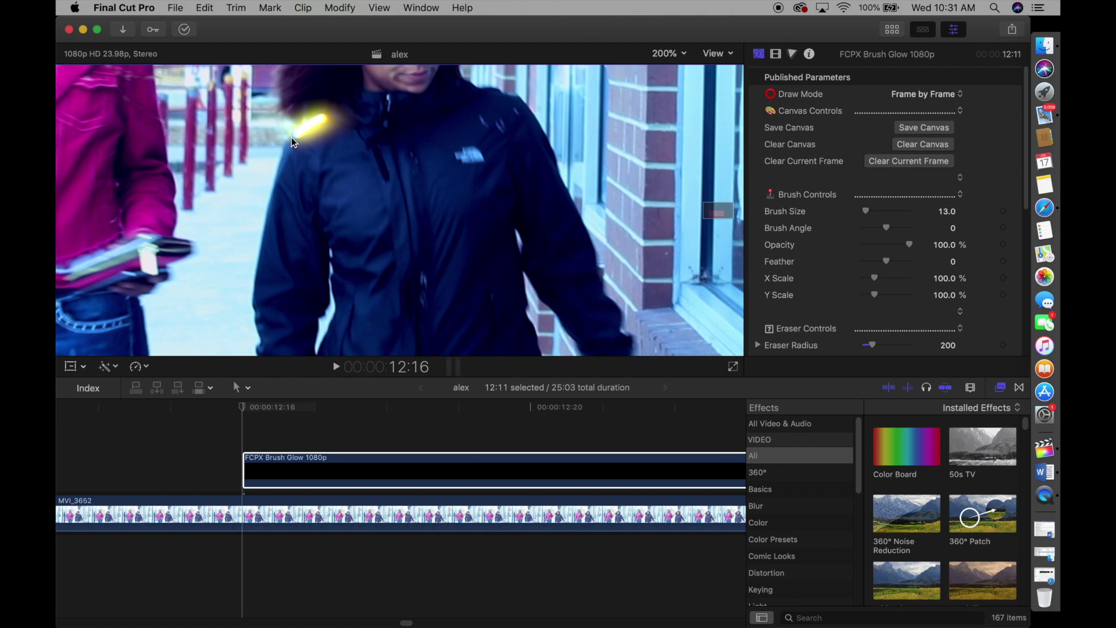
click(262, 430)
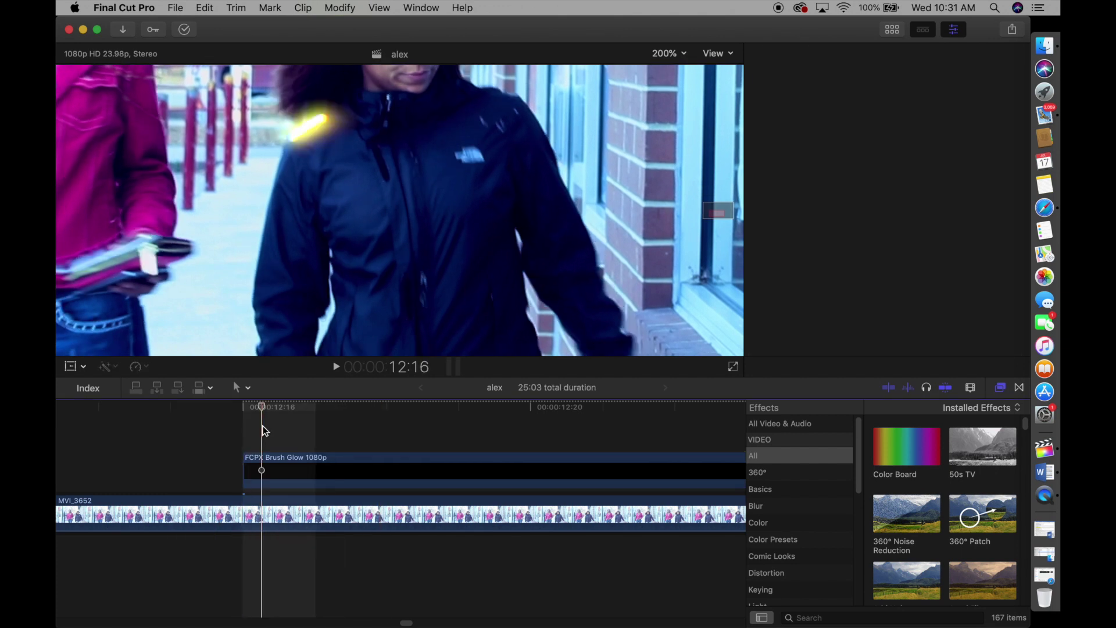
click(283, 467)
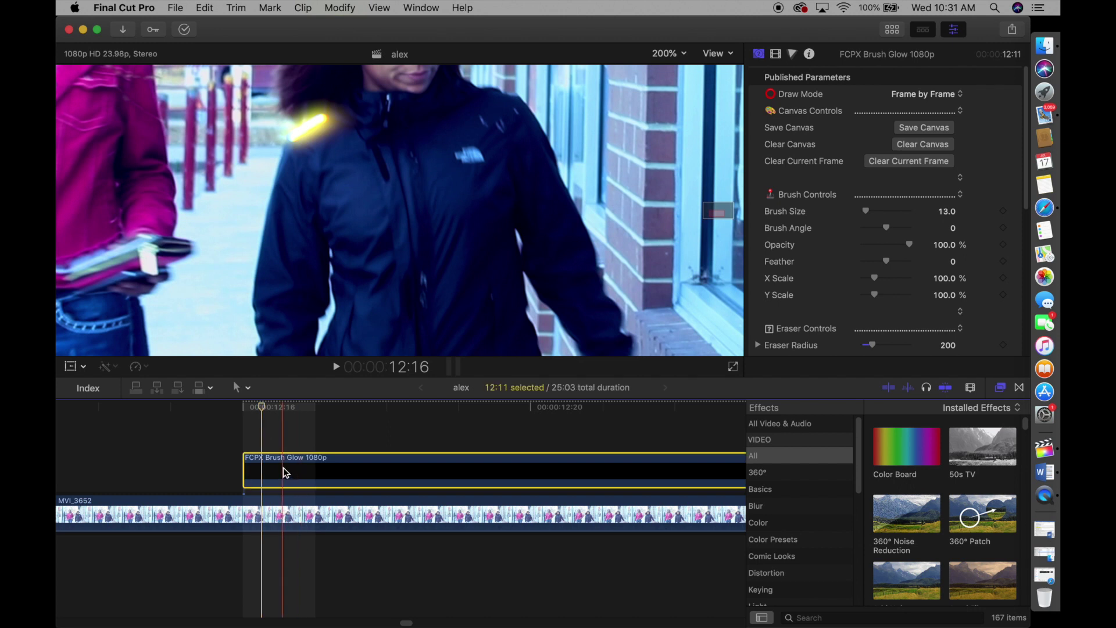
click(333, 448)
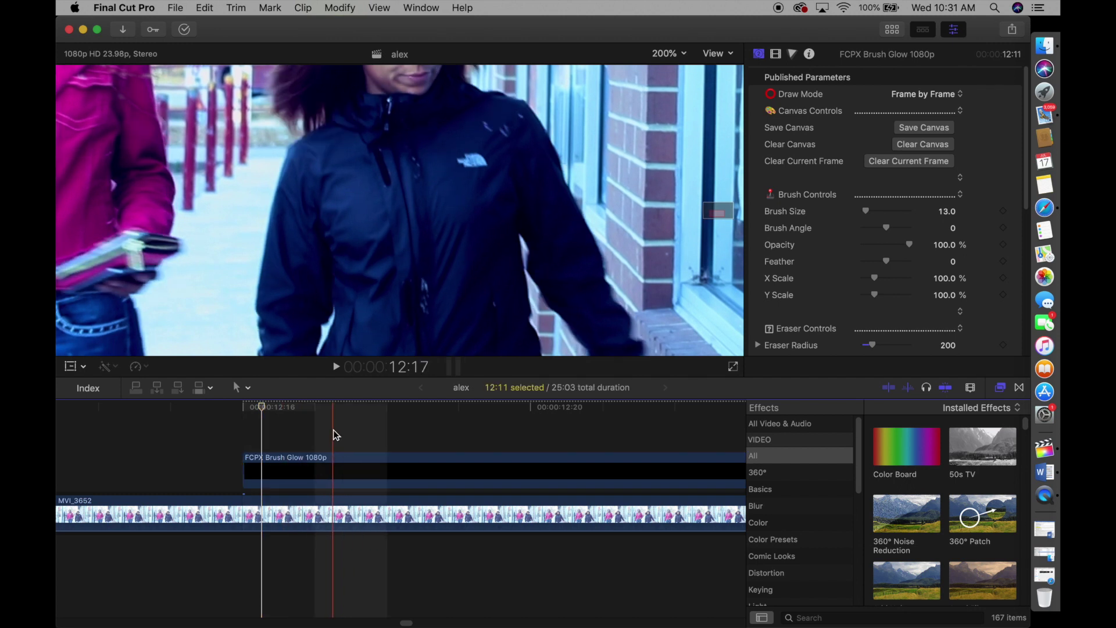
click(344, 474)
click(286, 150)
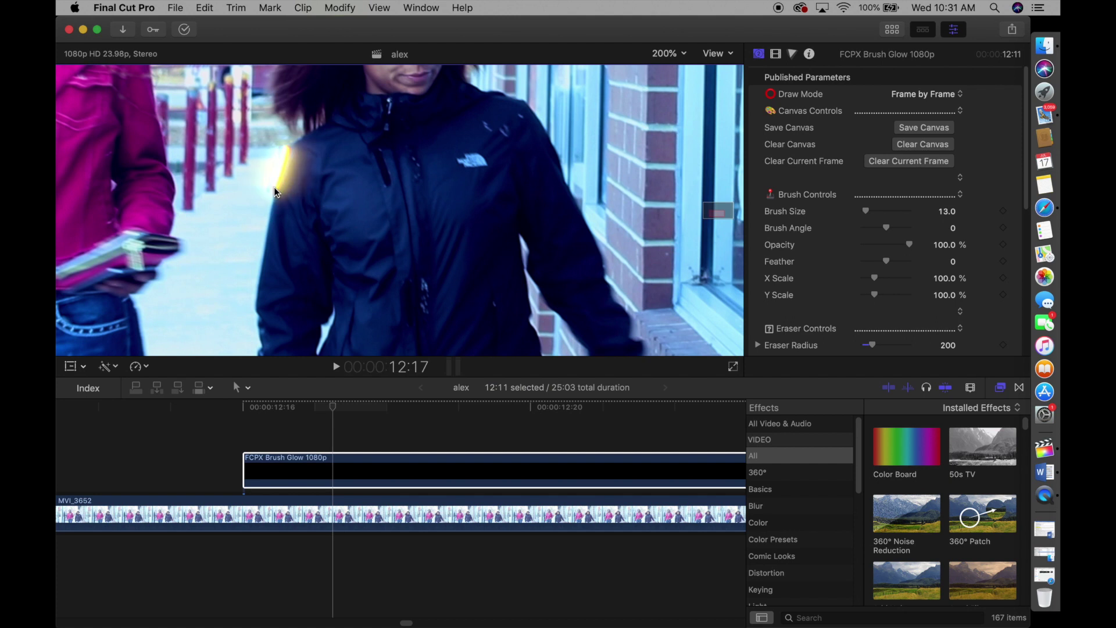
Step: Continue the glow strokes down the outer edge of the woman's right sleeve, frame by frame from 12:18 to 12:20
drag(339, 409, 407, 407)
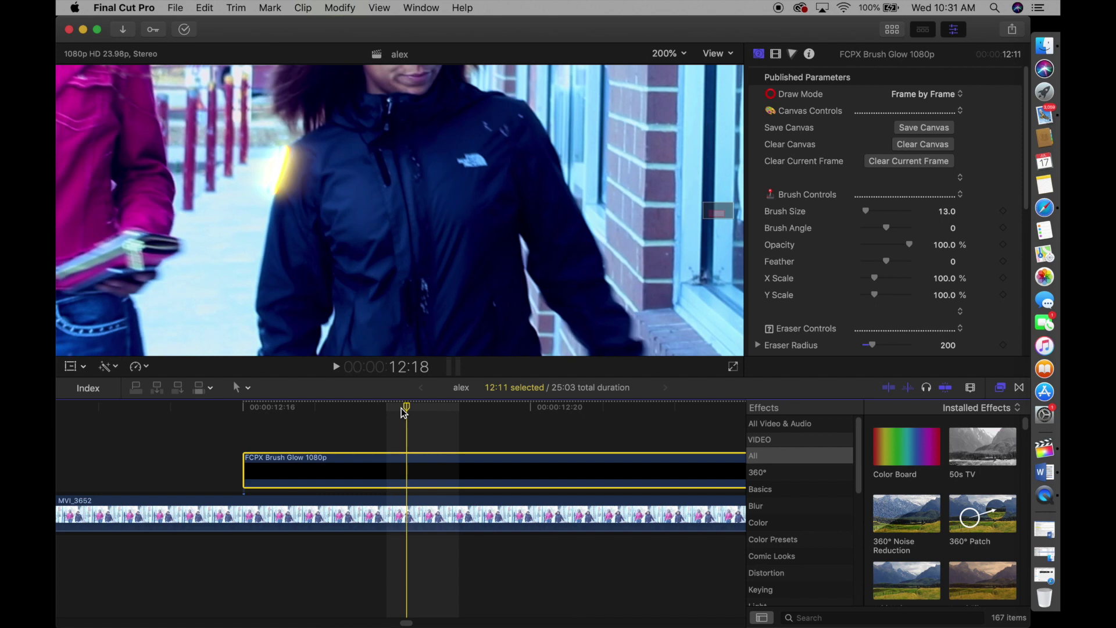
click(274, 197)
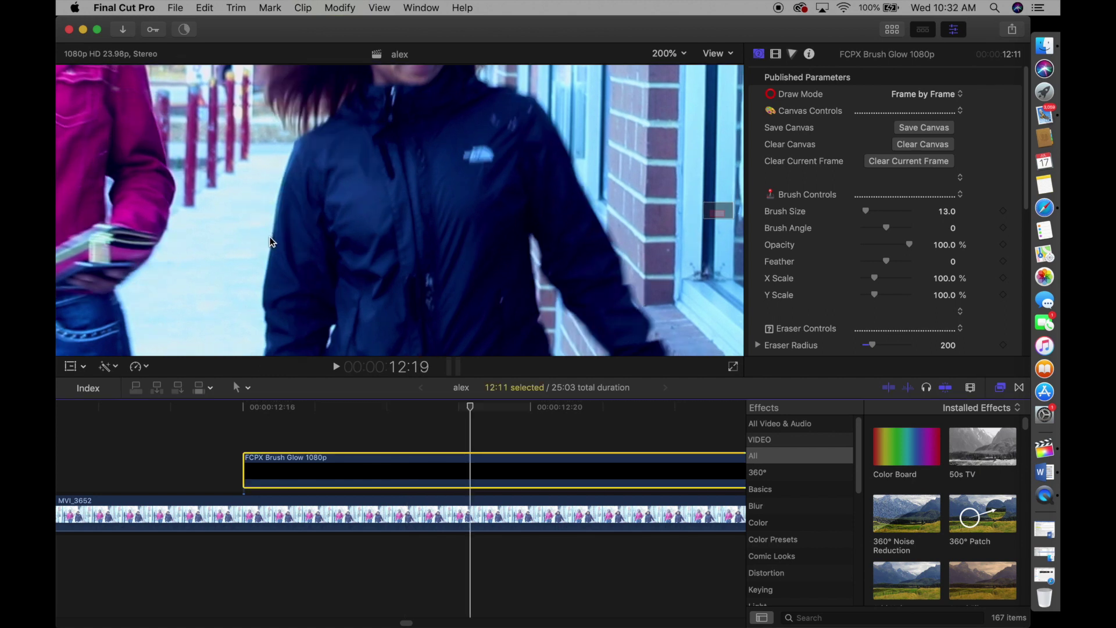
click(548, 411)
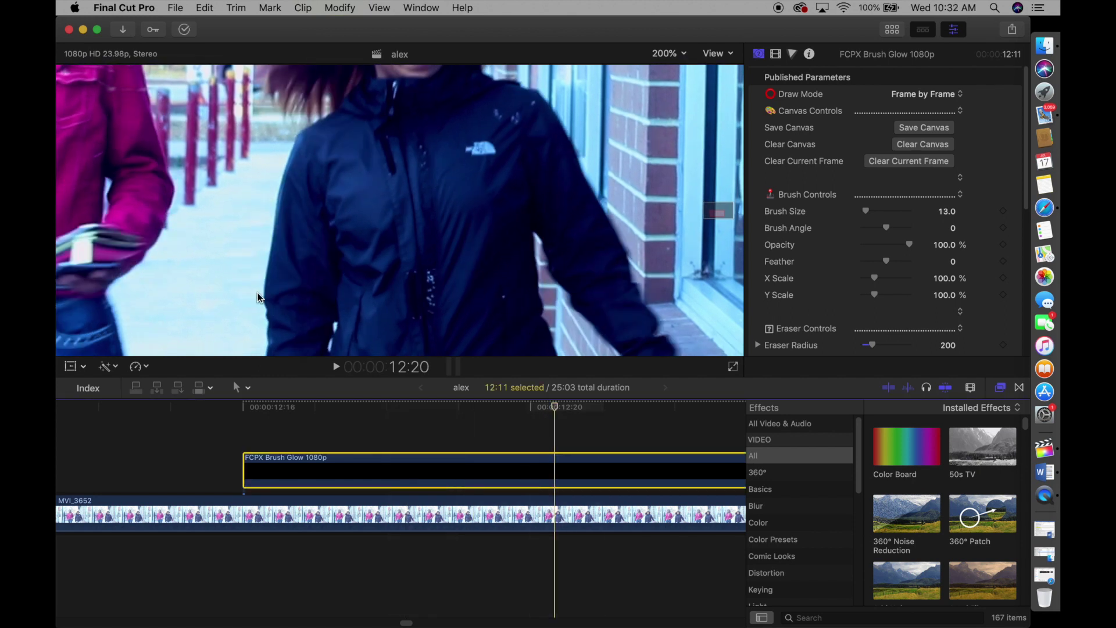
click(260, 301)
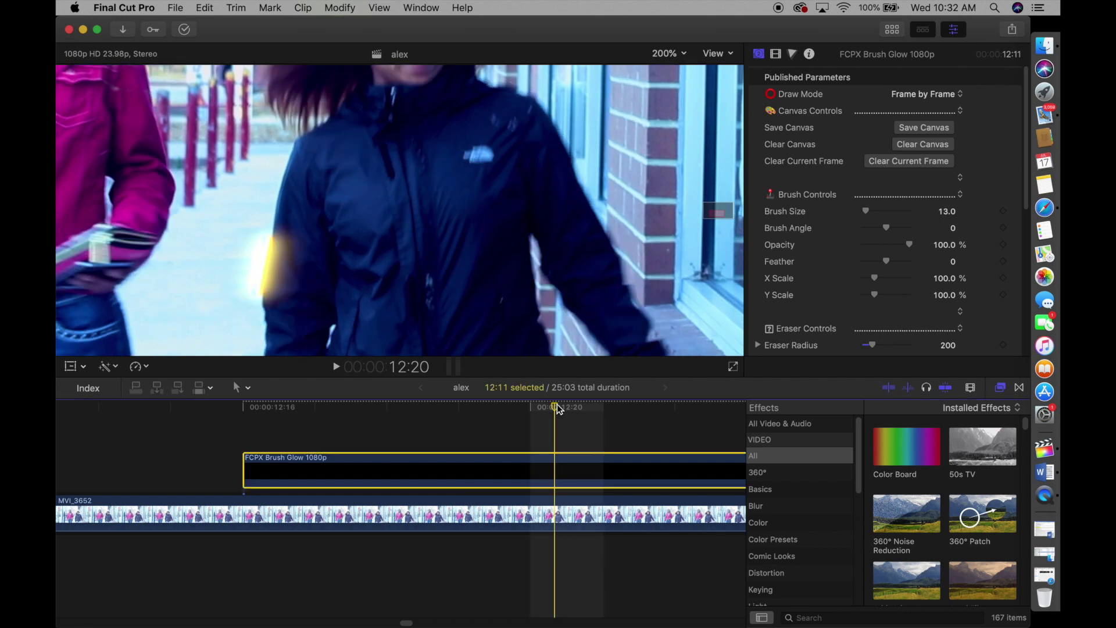
Step: Paint short glow strokes on the outer edge of the woman's right forearm at frame 12:21 and near the cuff at 12:22
click(628, 407)
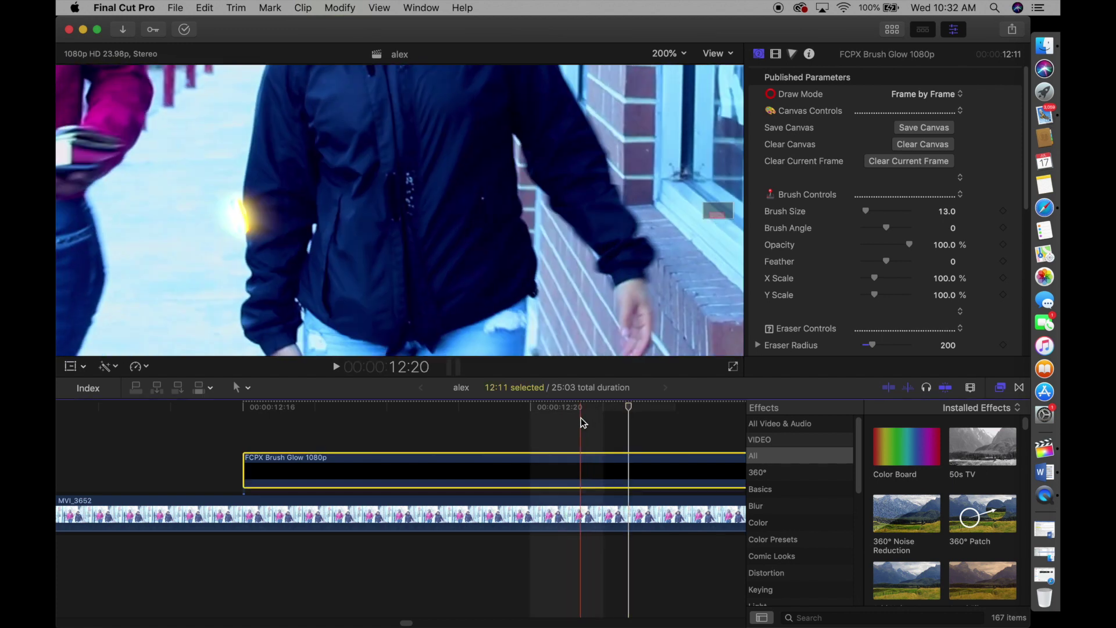
click(278, 302)
drag(243, 235, 244, 253)
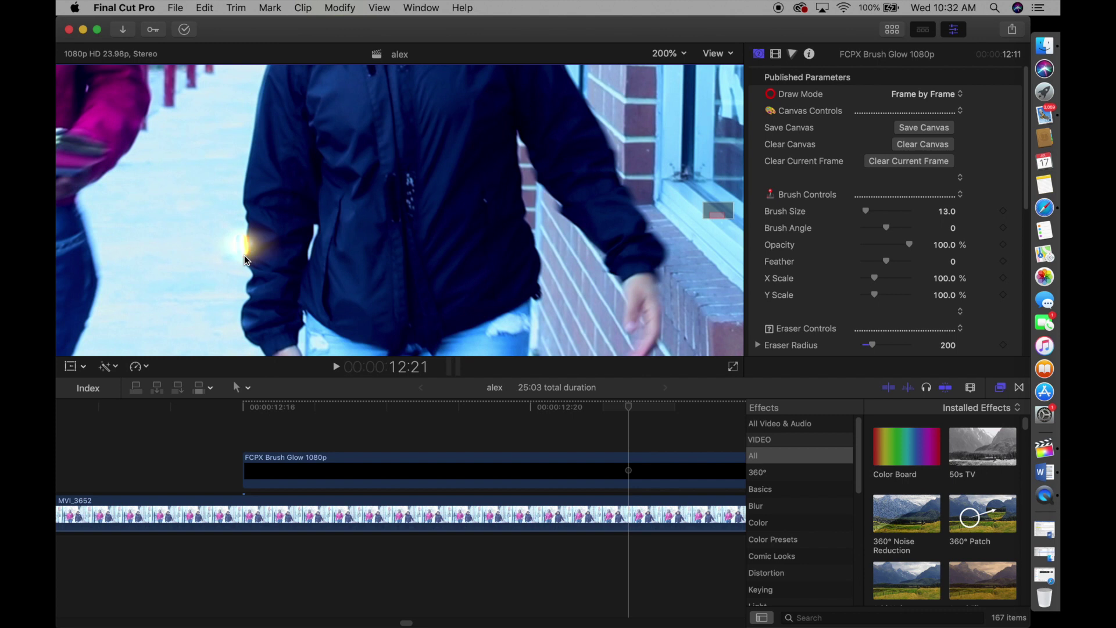
click(700, 407)
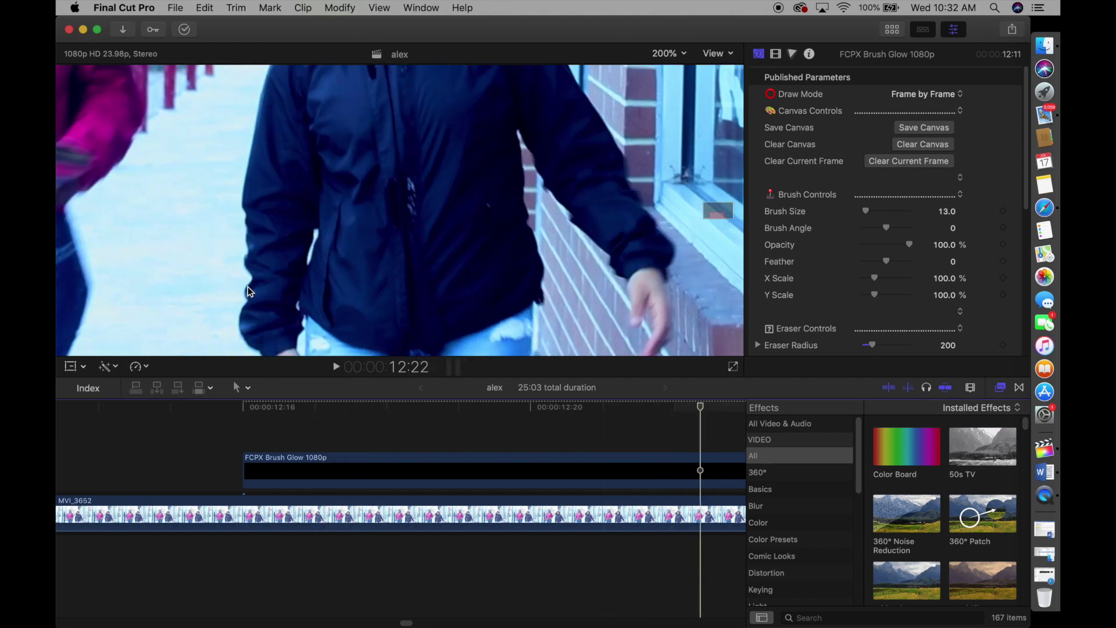
drag(246, 291, 244, 305)
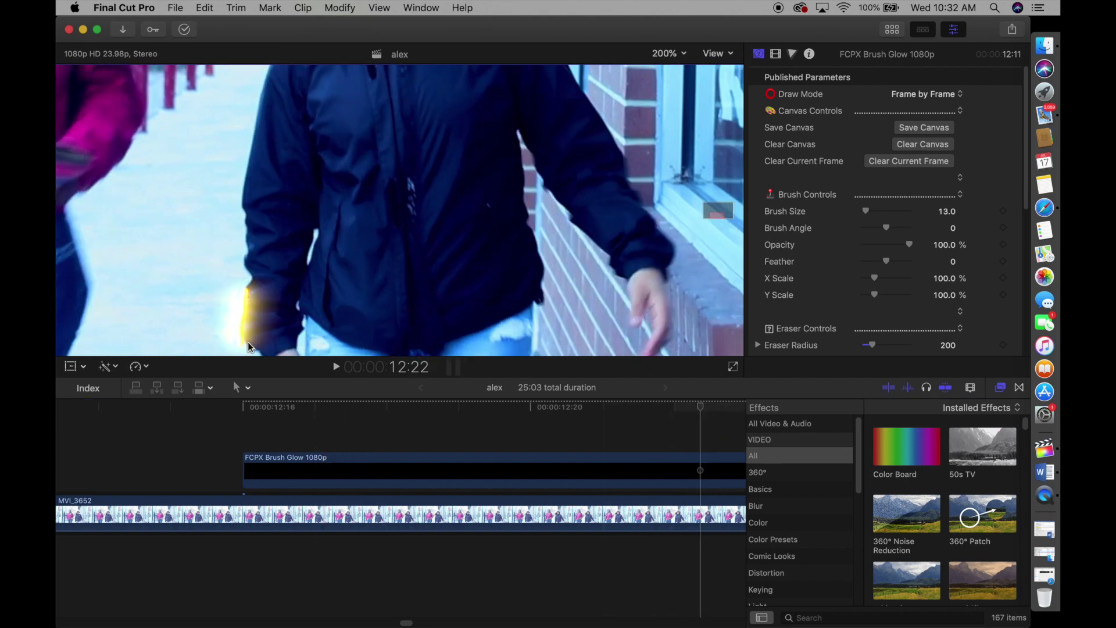
Step: Paint glow strokes around the woman's right cuff and over to the jacket's hem, frame by frame from 12:23 to 13:02
scroll(414, 410, right, 5)
key(Right)
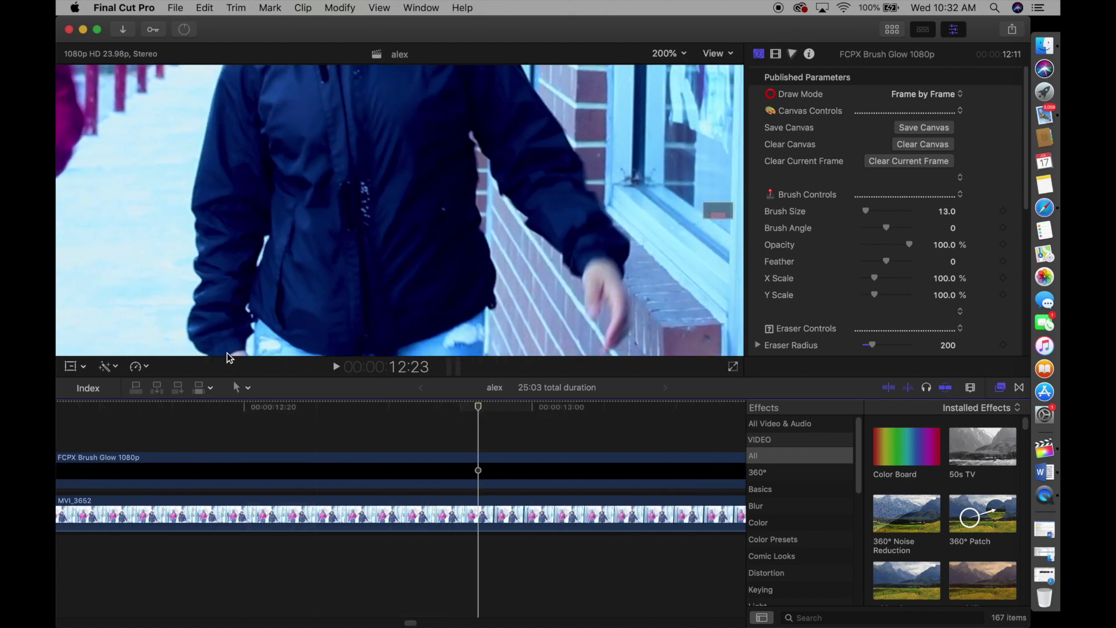
key(Right)
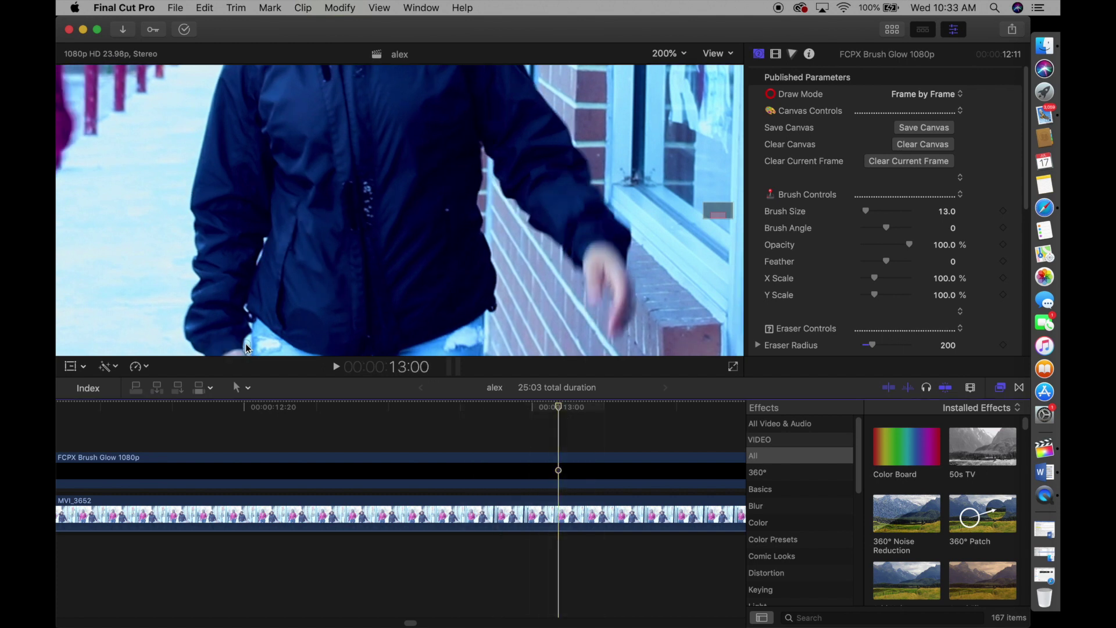
click(629, 407)
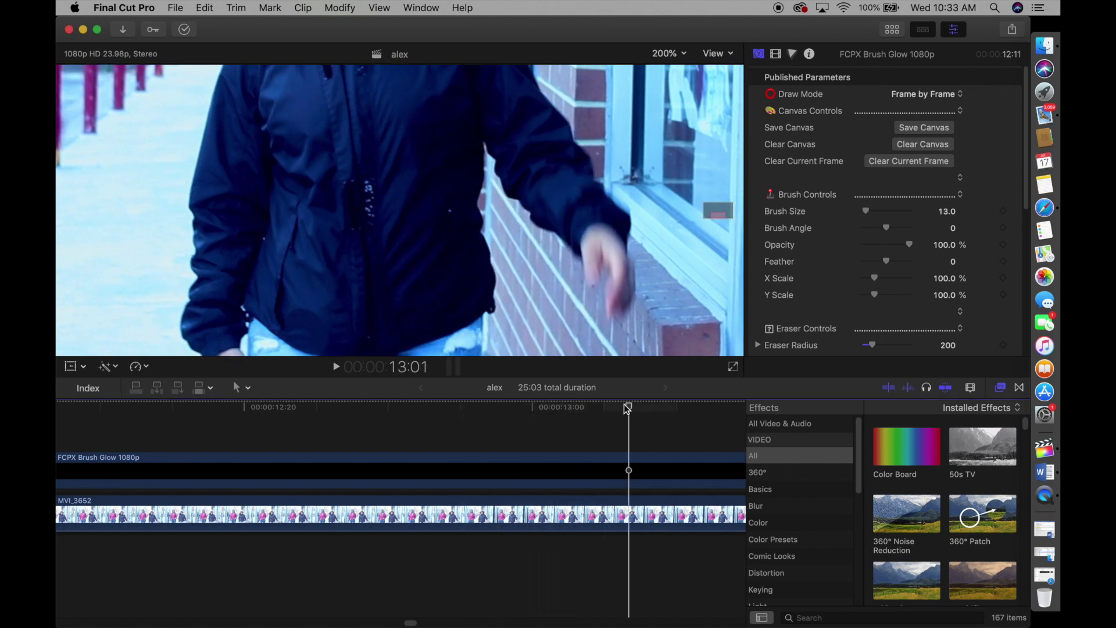
click(240, 313)
key(Right)
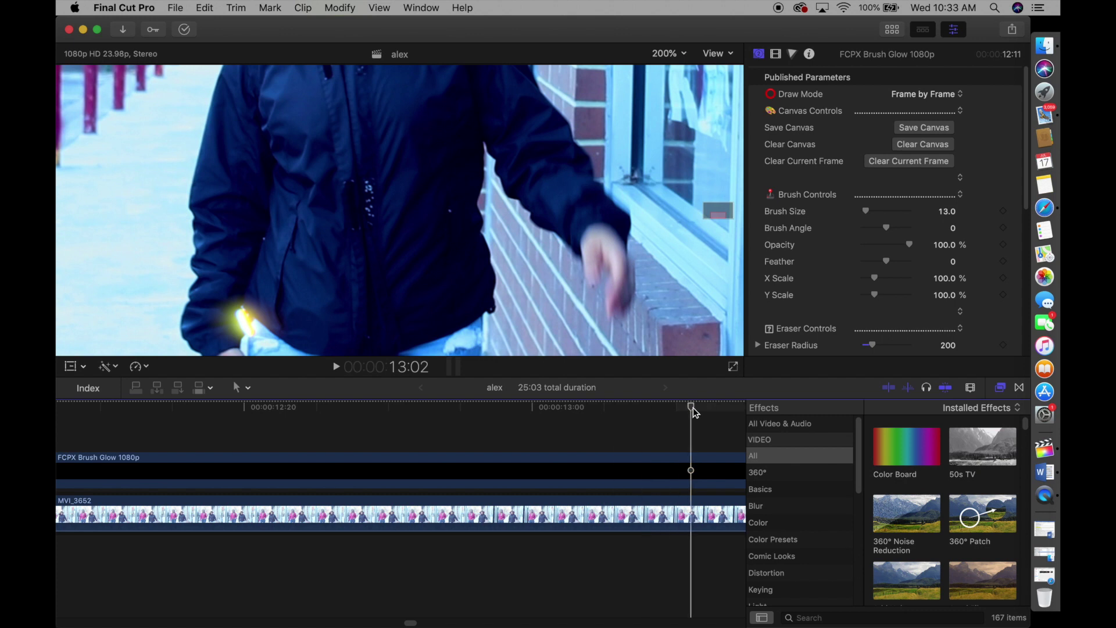
click(241, 311)
drag(247, 312, 261, 330)
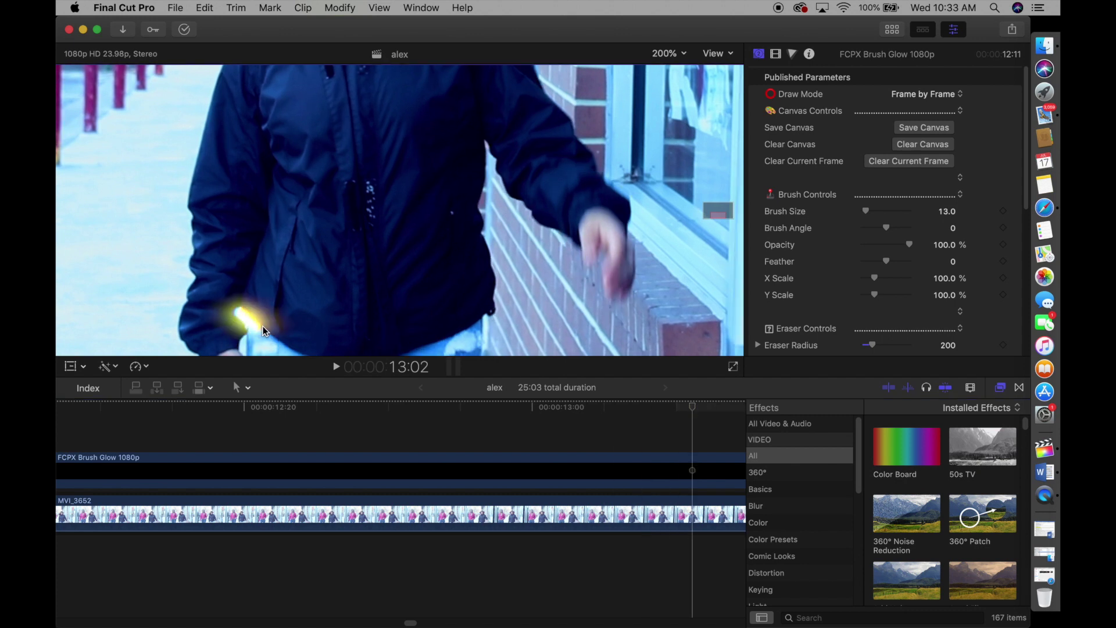
Step: Carry the glow strokes across the bottom hem of the woman's jacket, frame by frame from 13:03 to 13:05
drag(411, 622, 419, 621)
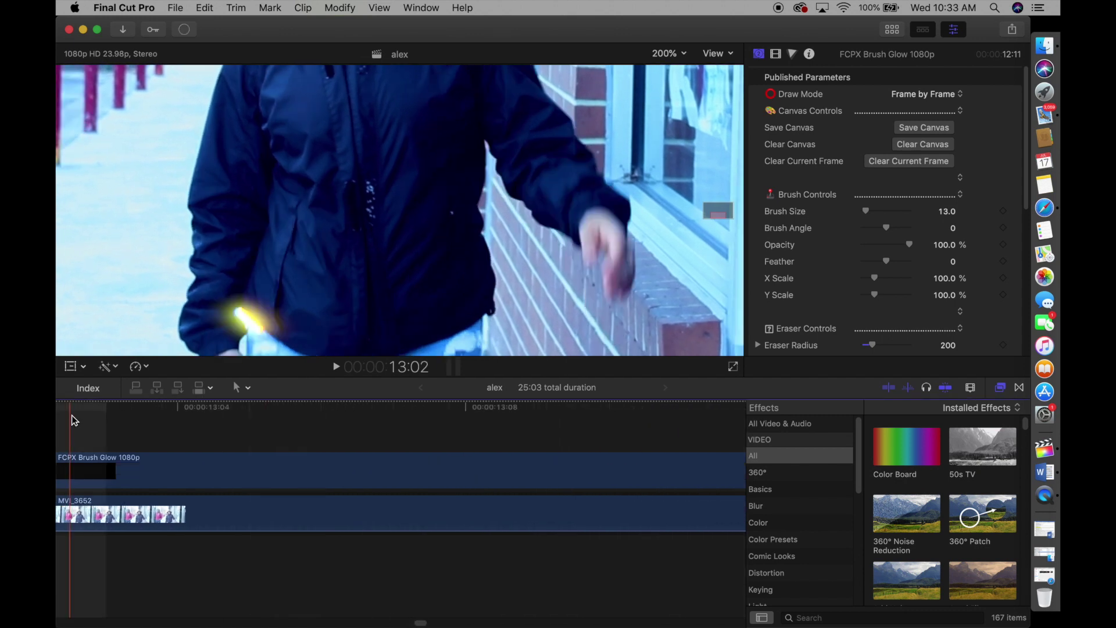
click(143, 411)
drag(269, 342, 287, 347)
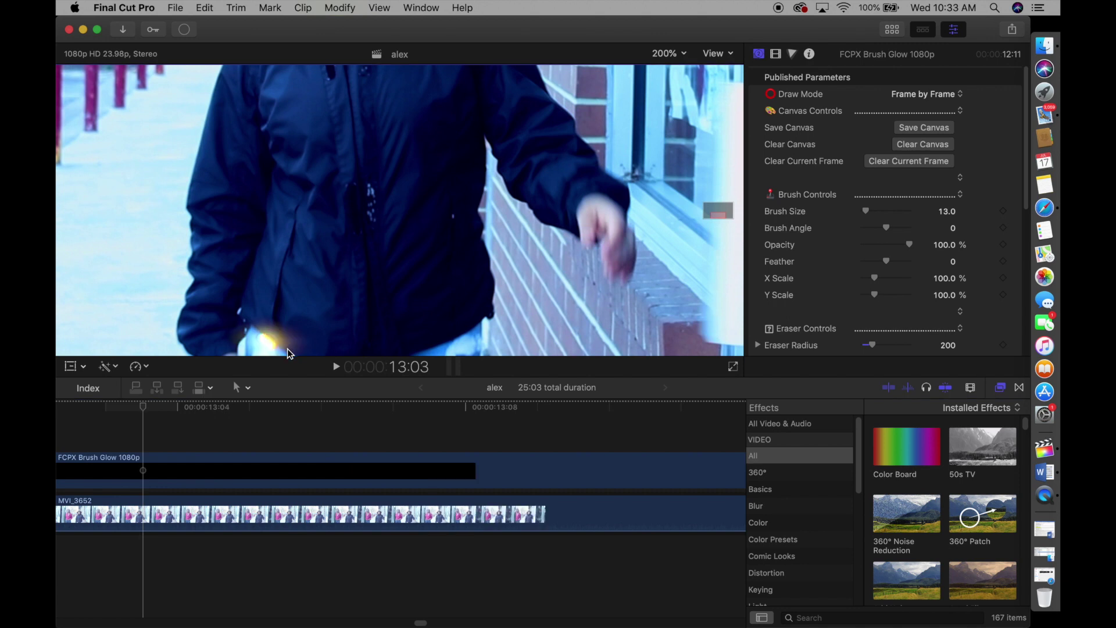
drag(143, 408, 211, 412)
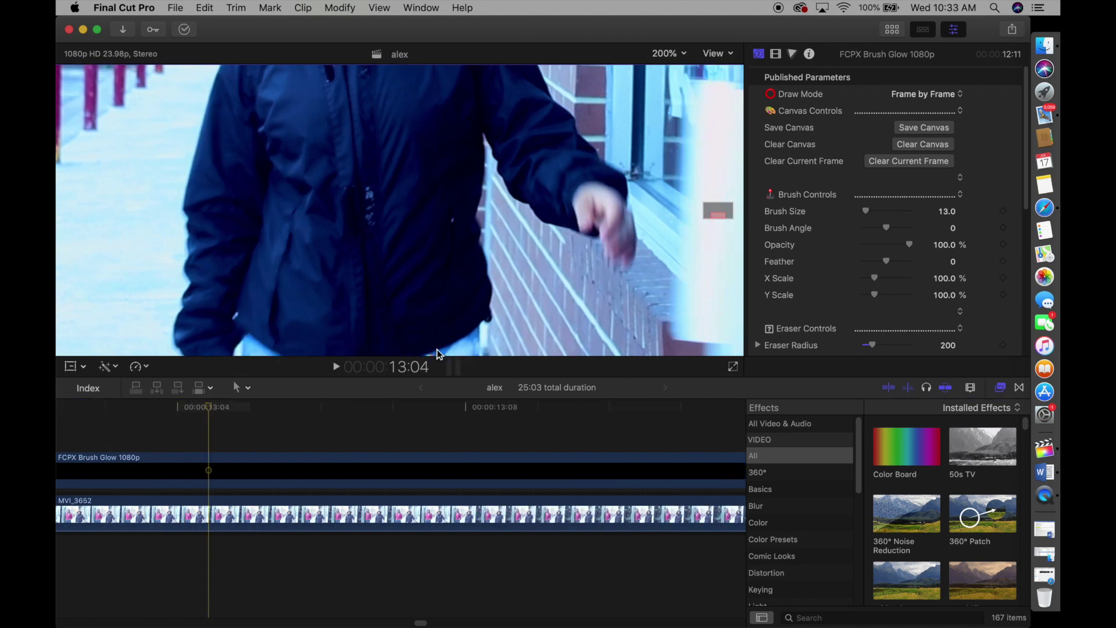
key(Right)
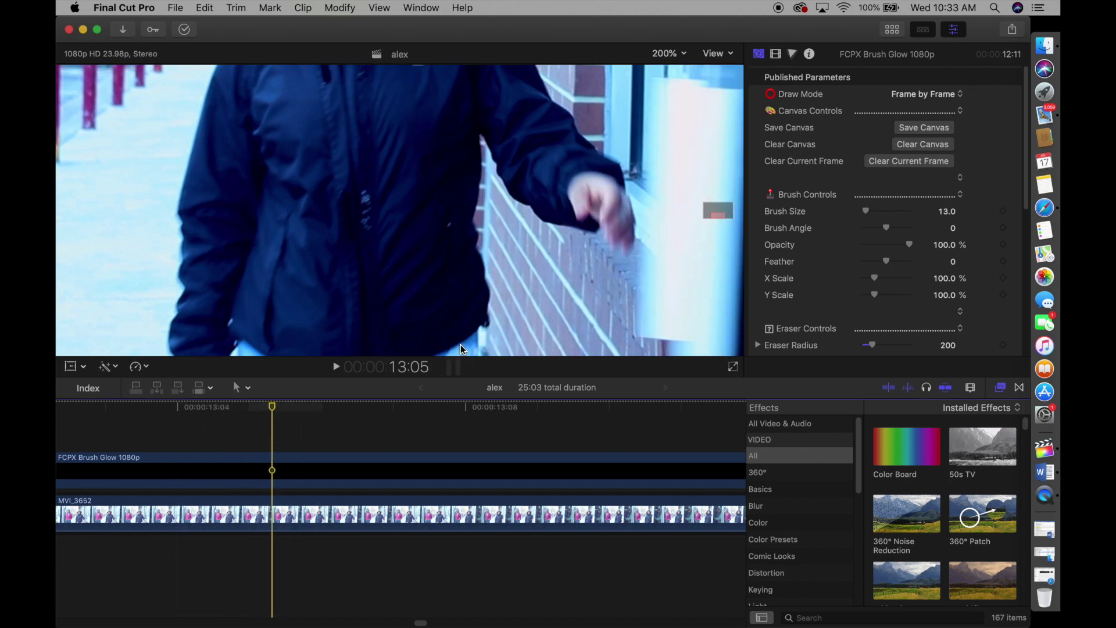
Step: Paint vertical glow strokes climbing the jacket's side beneath the woman's left arm, frame by frame from 13:06 to 13:09
key(Right)
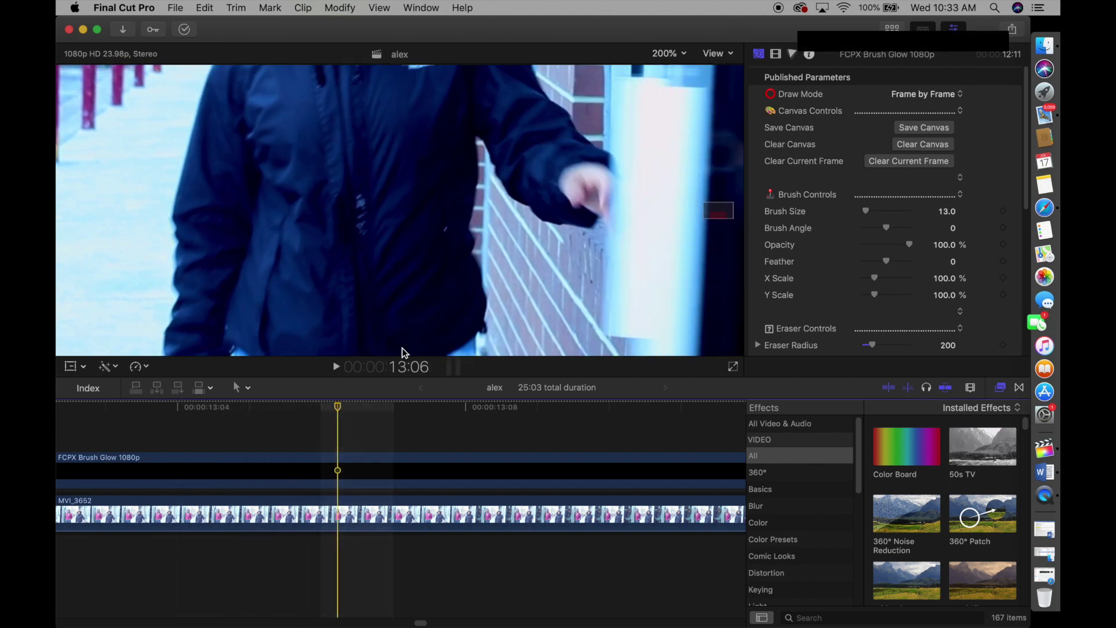
click(483, 289)
drag(484, 288, 483, 318)
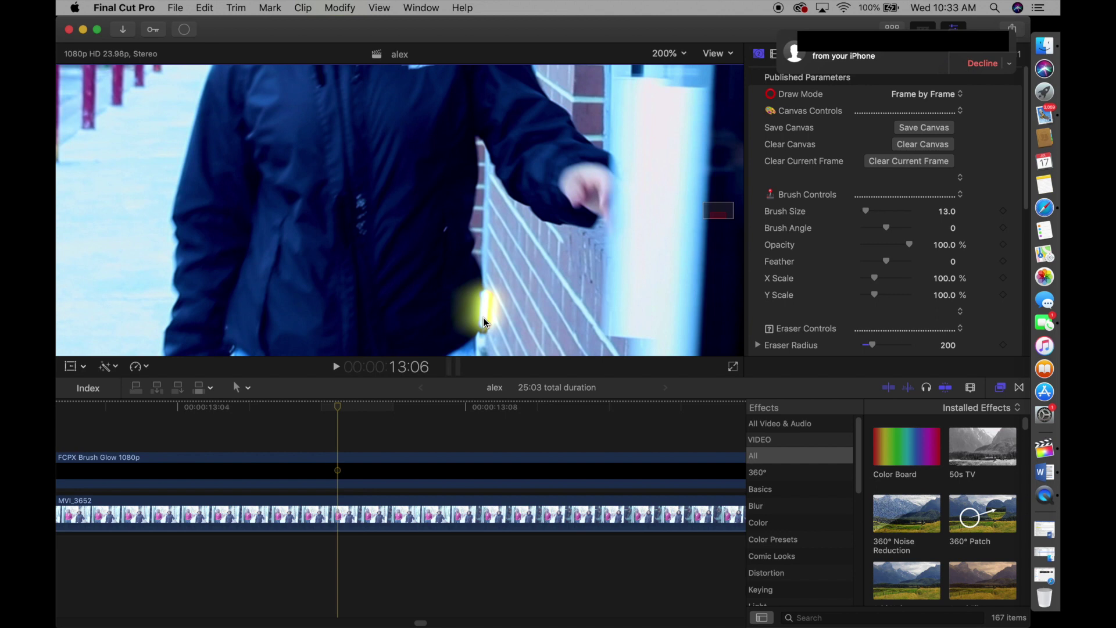
key(Right)
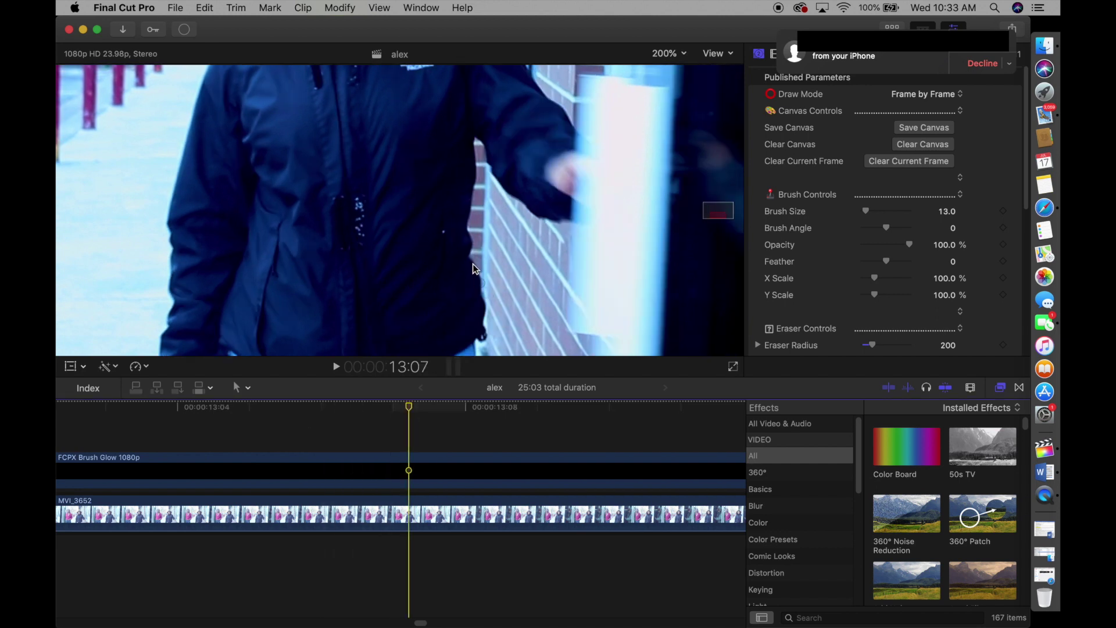
drag(471, 257, 472, 285)
key(Right)
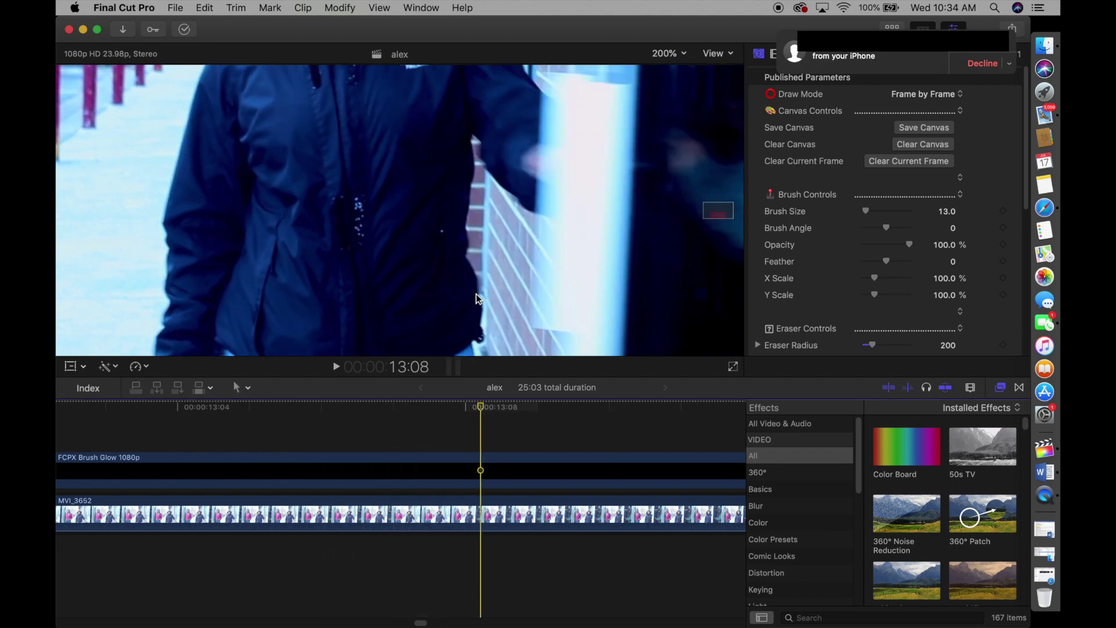
click(467, 230)
key(Right)
click(467, 182)
drag(465, 189, 464, 235)
Step: Paint a short glow stroke beside the jacket at frame 13:10 and one on top of the woman's left shoulder at 13:11
key(Right)
drag(718, 217, 718, 212)
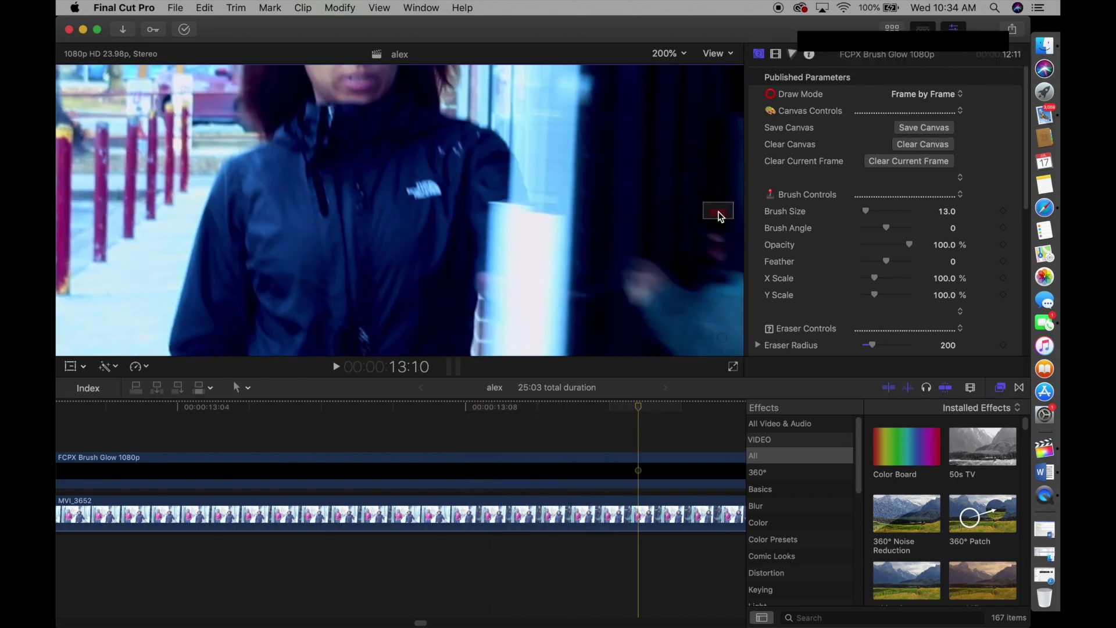
drag(477, 273, 485, 272)
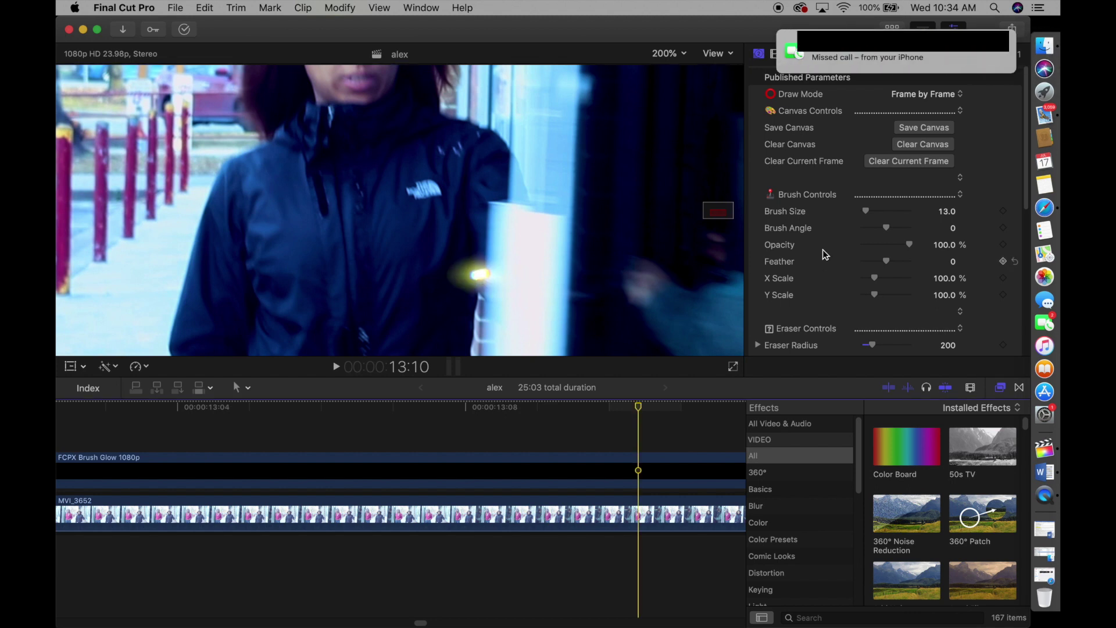
click(698, 407)
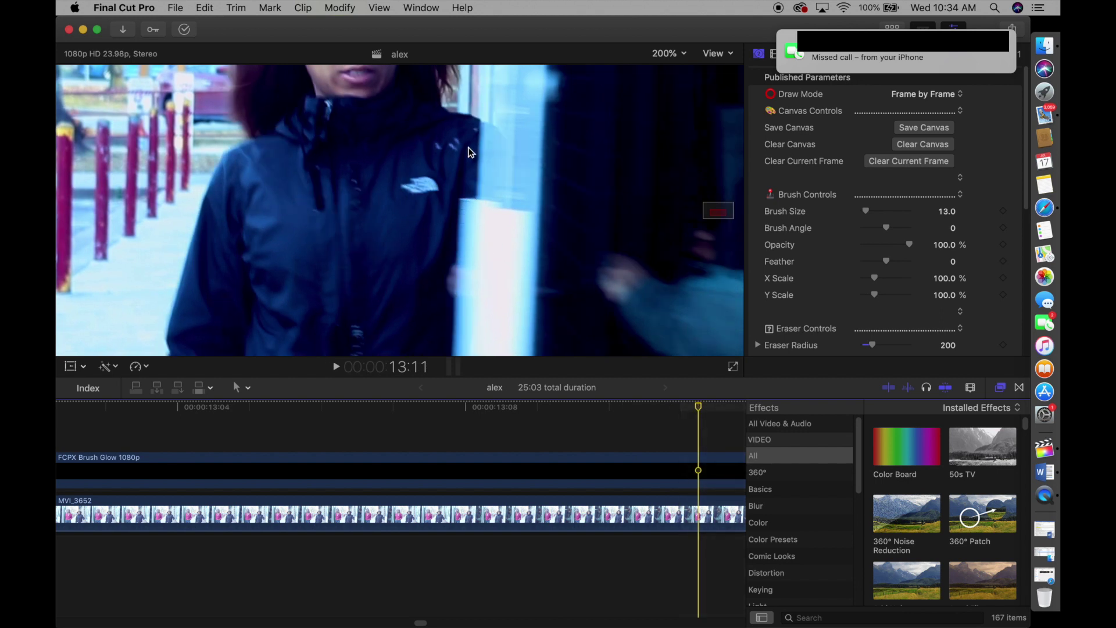
click(452, 112)
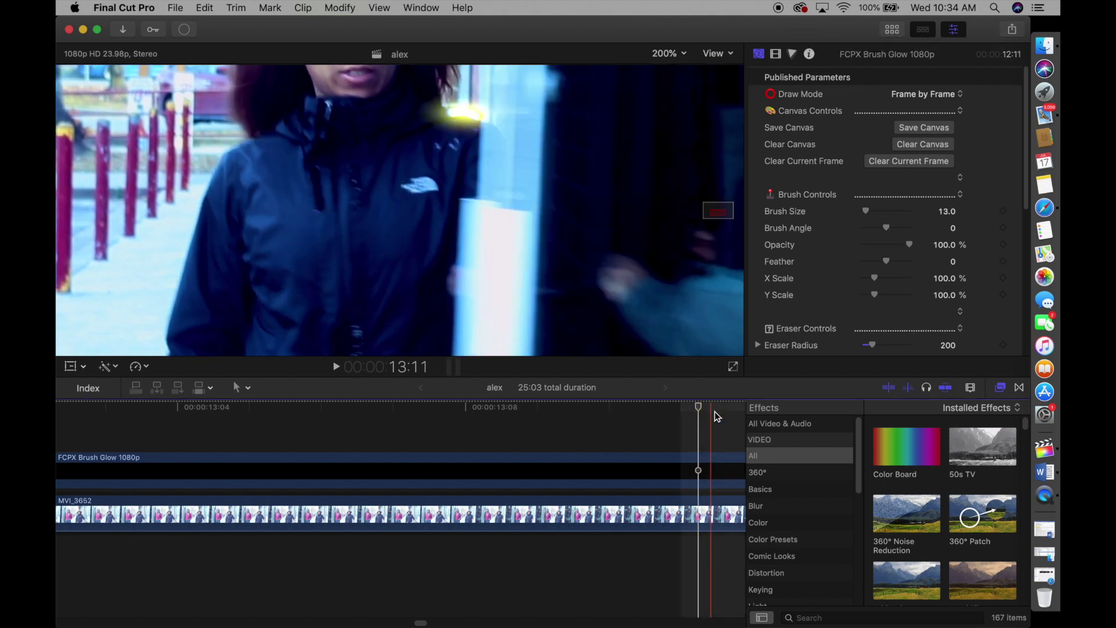
Step: Zoom out the timeline, return the playhead to the glow clip's start at 12:16, and set the viewer magnification to Fit
click(969, 387)
drag(972, 419, 963, 420)
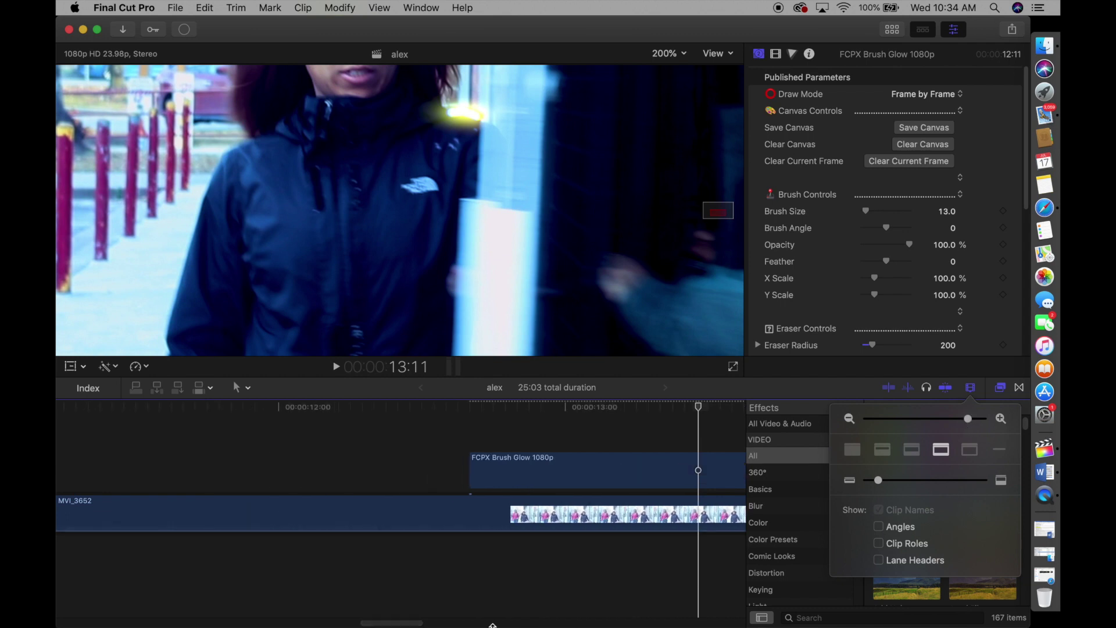
scroll(407, 524, right, 5)
click(260, 431)
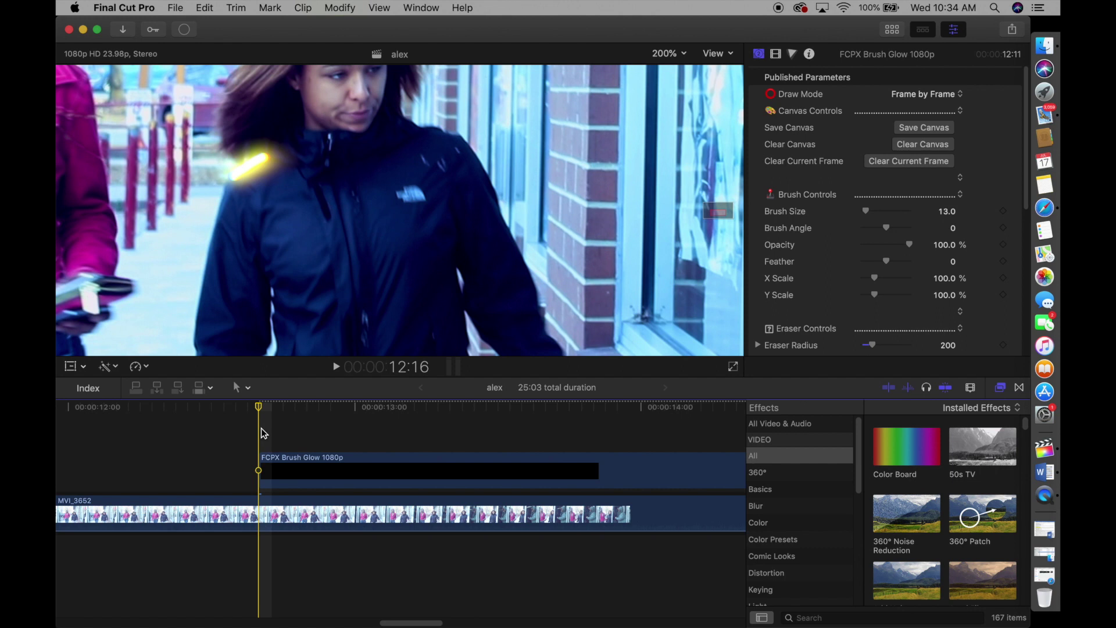
click(667, 53)
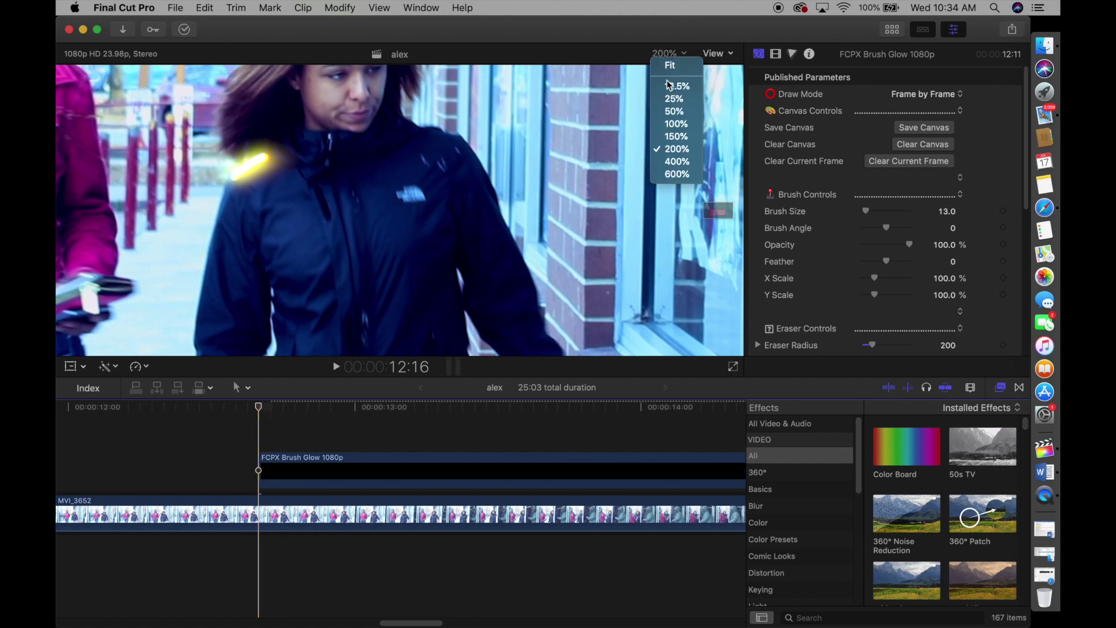
click(671, 66)
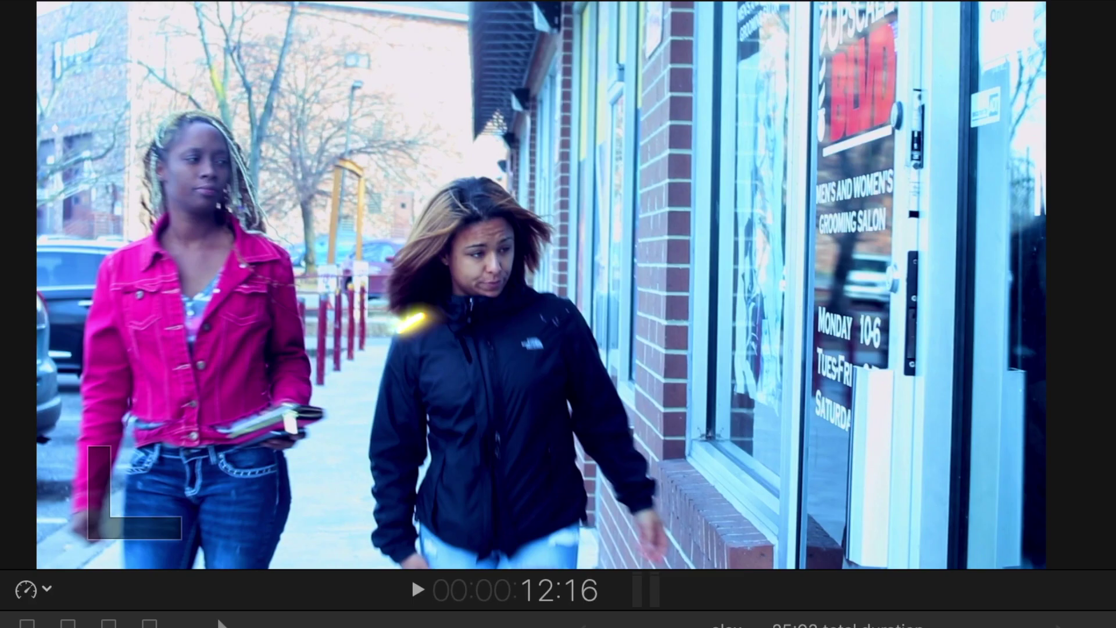
Step: Play back the painted glow section from 12:16 with the viewer at Fit, then again full screen at 100% magnification
key(space)
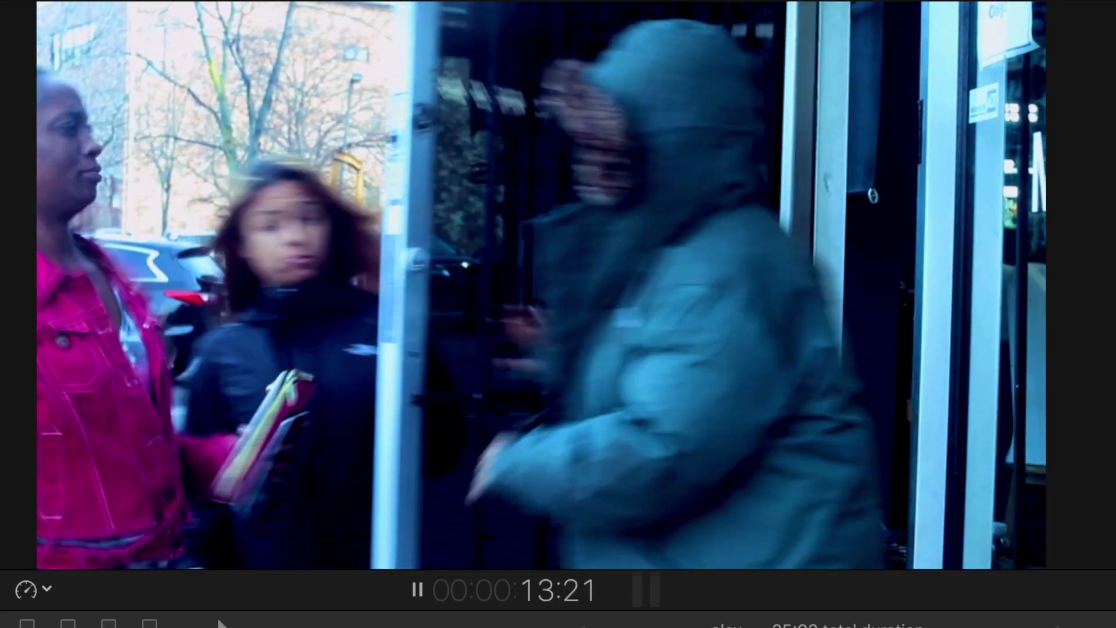
key(space)
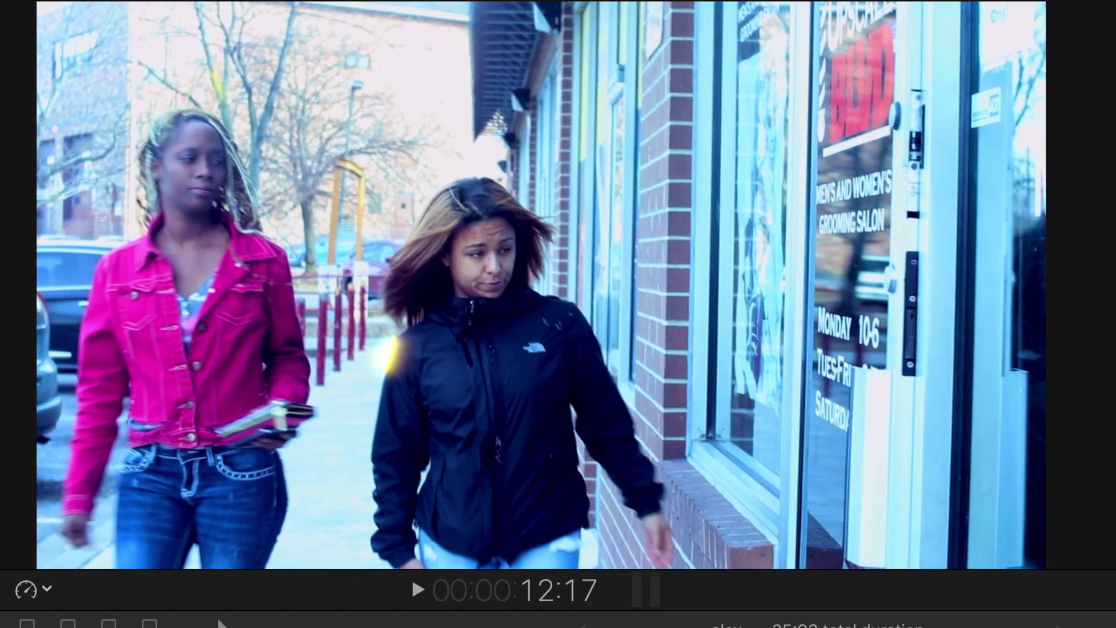
click(1063, 6)
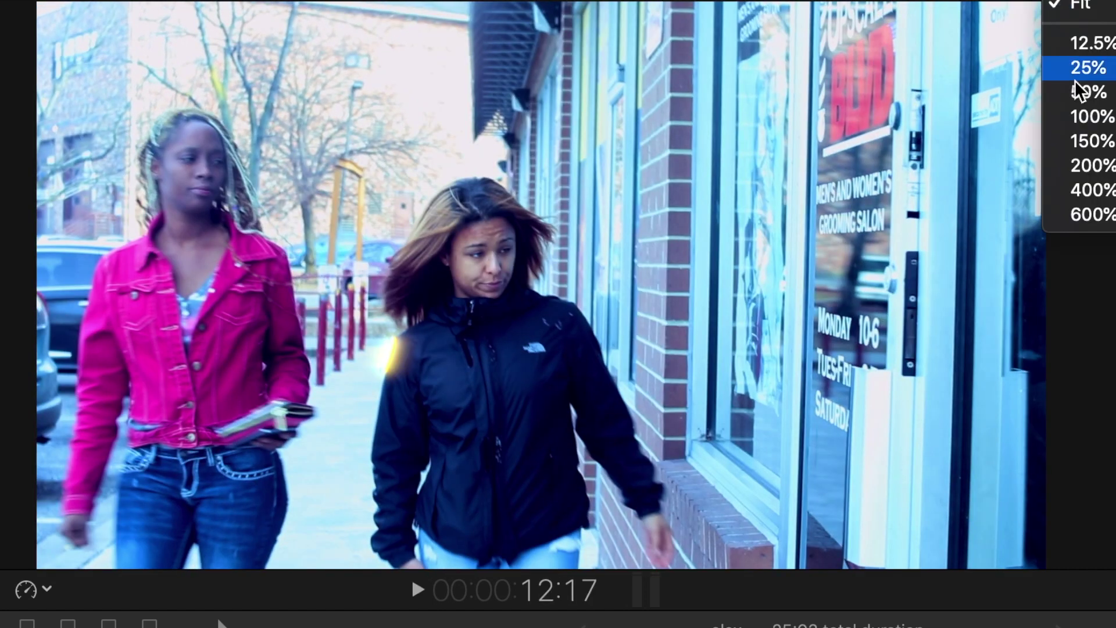
click(1084, 118)
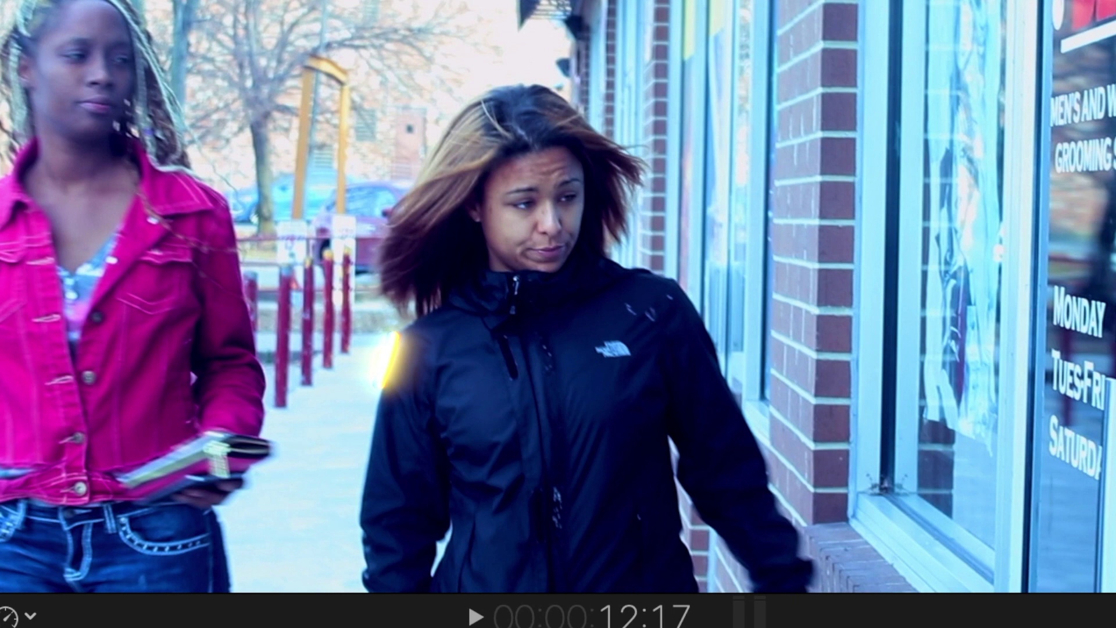
scroll(558, 296, down, 3)
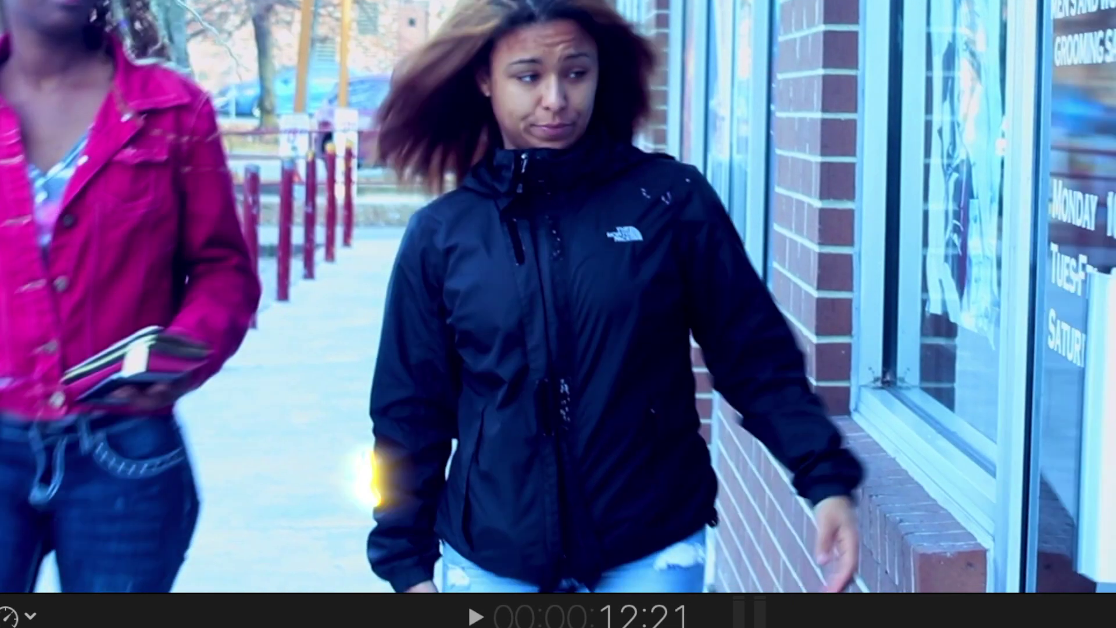
key(space)
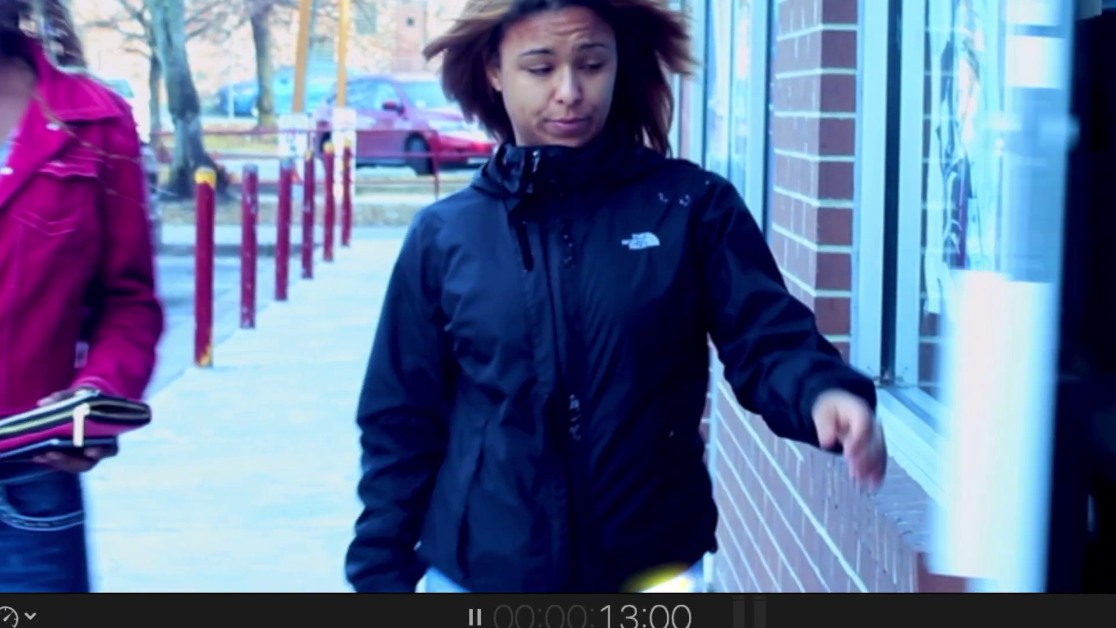
key(Escape)
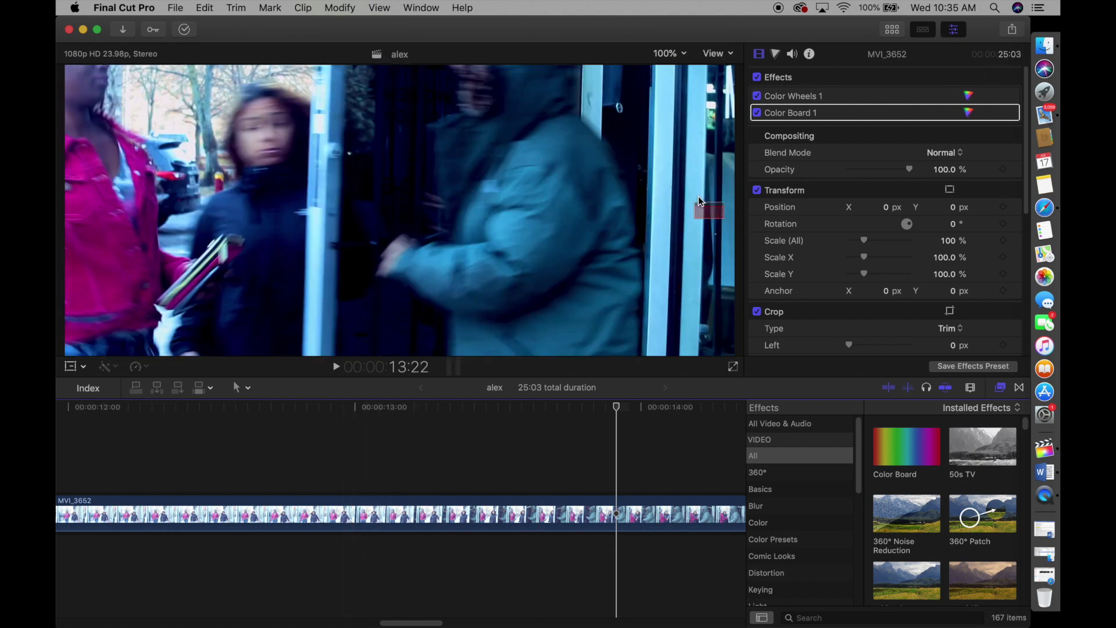
Step: Place a new FCPX Brush Glow 1080p clip above MVI_3652 near the 5-second mark and extend it to a duration of 18:09
click(893, 30)
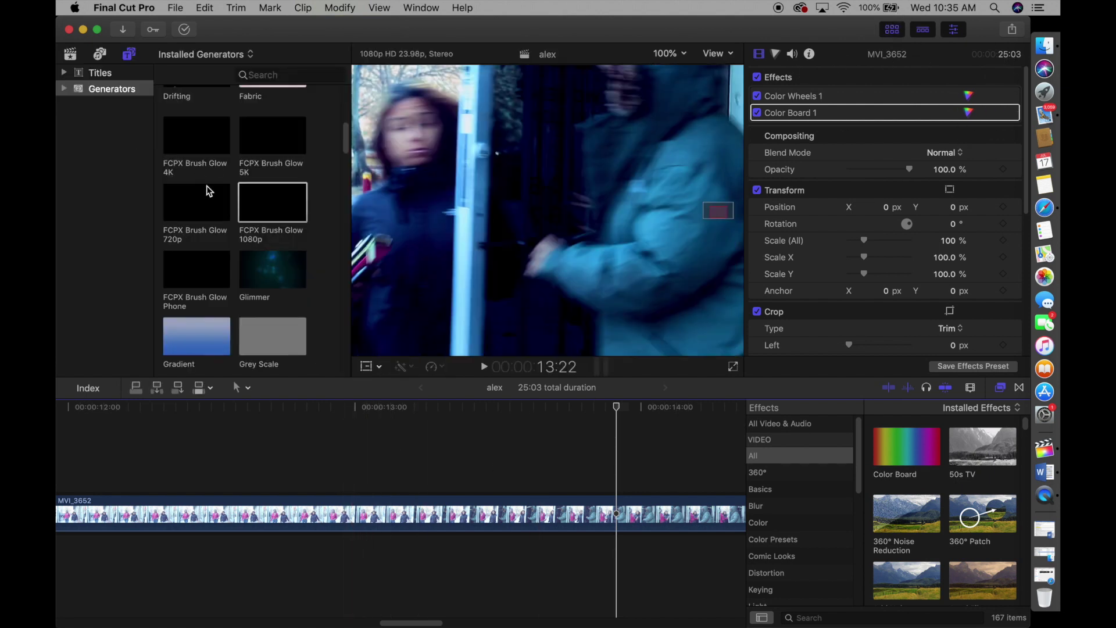
click(968, 388)
drag(959, 419, 916, 417)
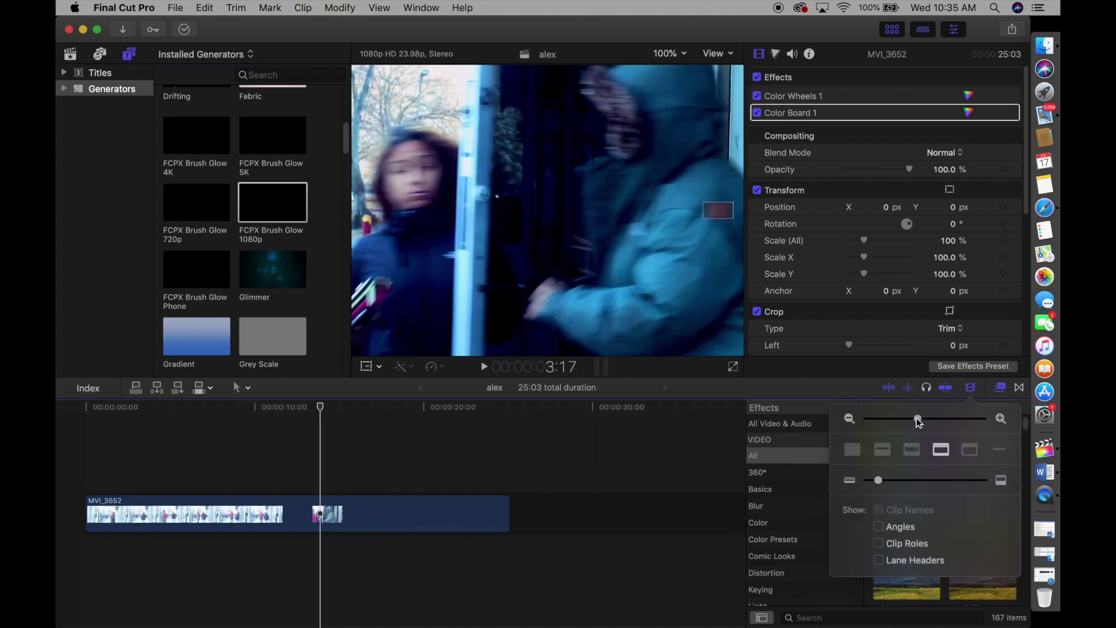
mouse_move(270, 211)
mouse_down()
mouse_move(275, 445)
mouse_move(186, 474)
mouse_up()
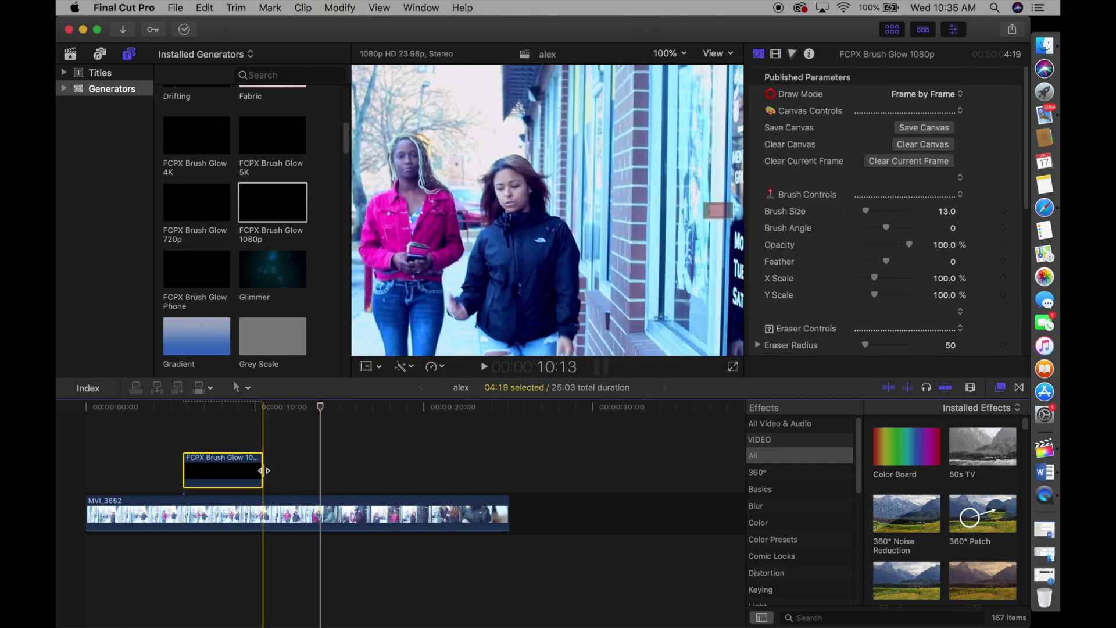
drag(263, 470, 486, 472)
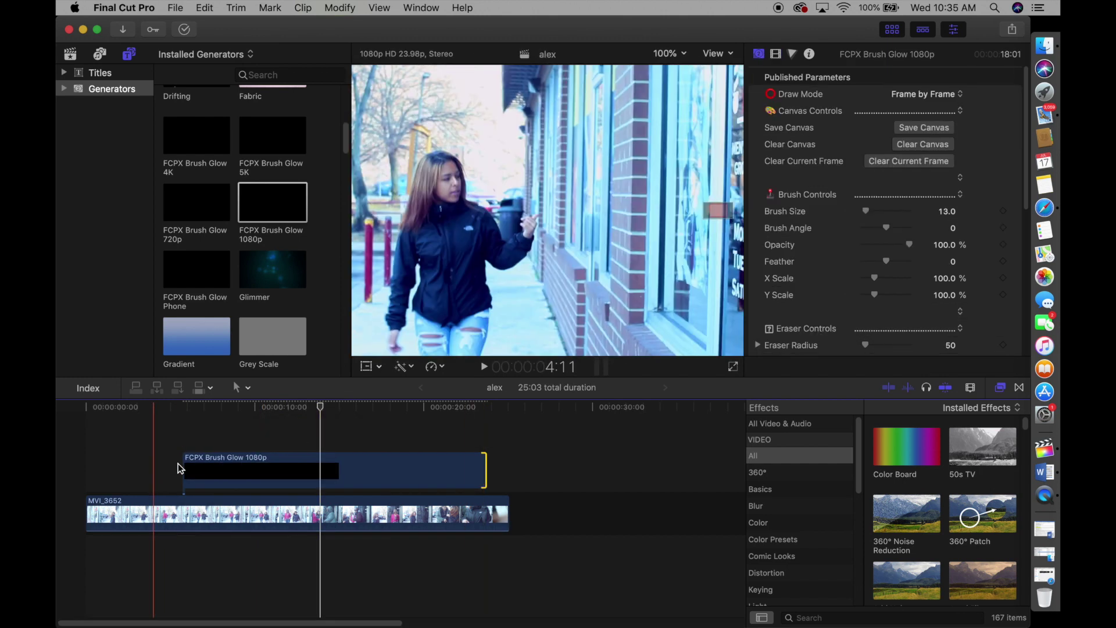
mouse_move(186, 468)
mouse_down()
mouse_move(106, 468)
mouse_move(192, 465)
mouse_up()
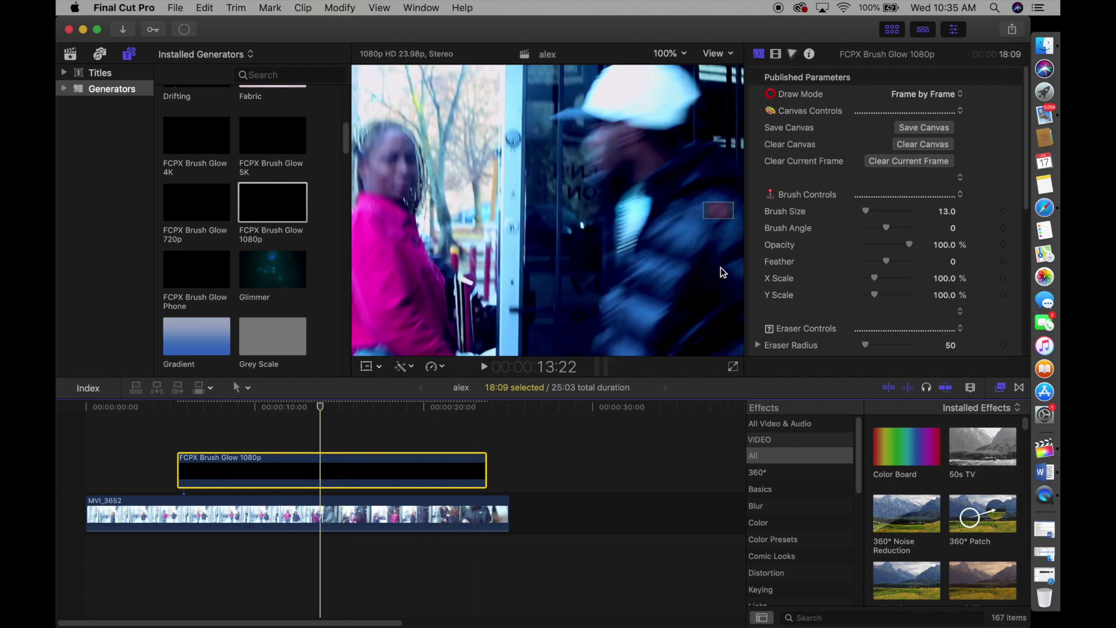
Step: Move the playhead to the new glow clip's start at 5:10 and magnify the viewer to 200% over the woman's jeans
click(892, 30)
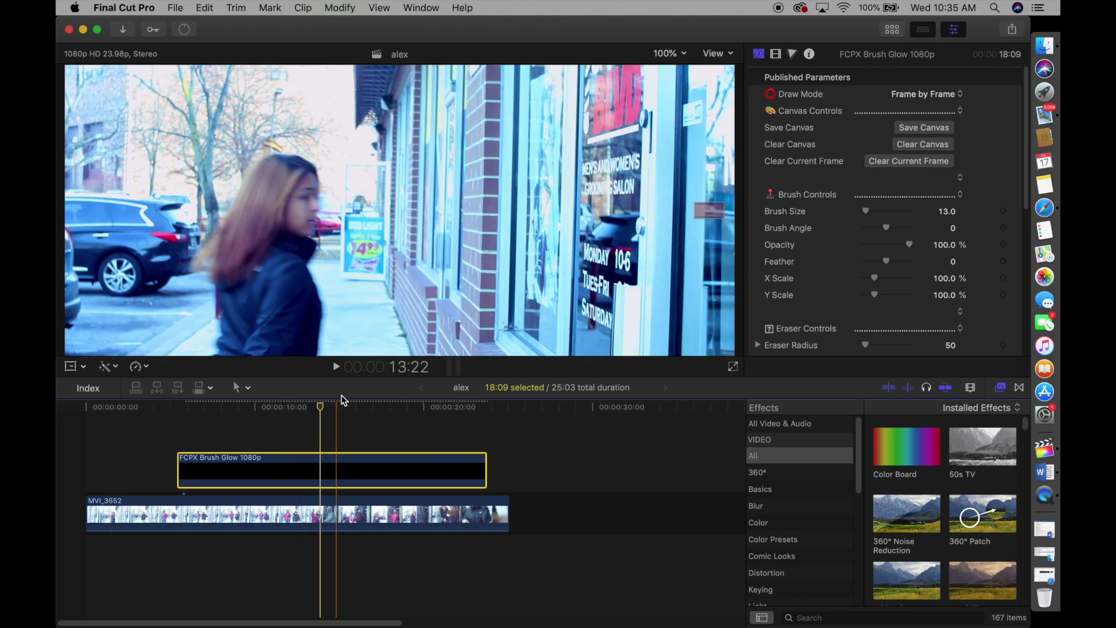
click(314, 407)
drag(297, 411, 174, 415)
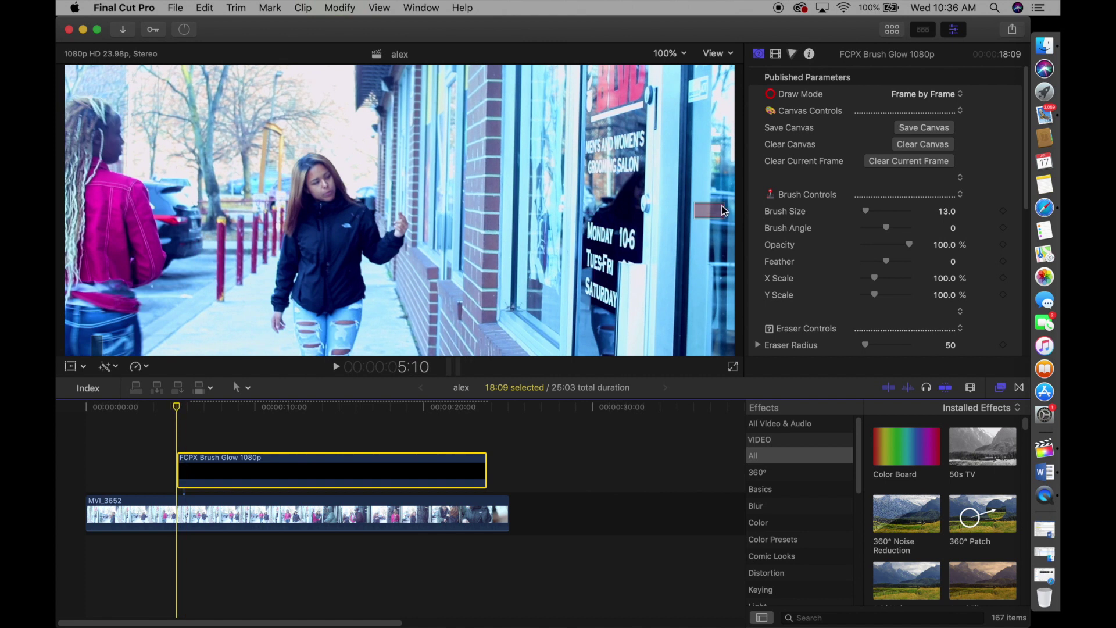
click(664, 54)
click(680, 149)
drag(688, 209, 711, 213)
Step: Set the glow clip's Draw Mode to Add to Subsequent Frames and magnify the viewer to 400% on the ripped jeans
click(953, 95)
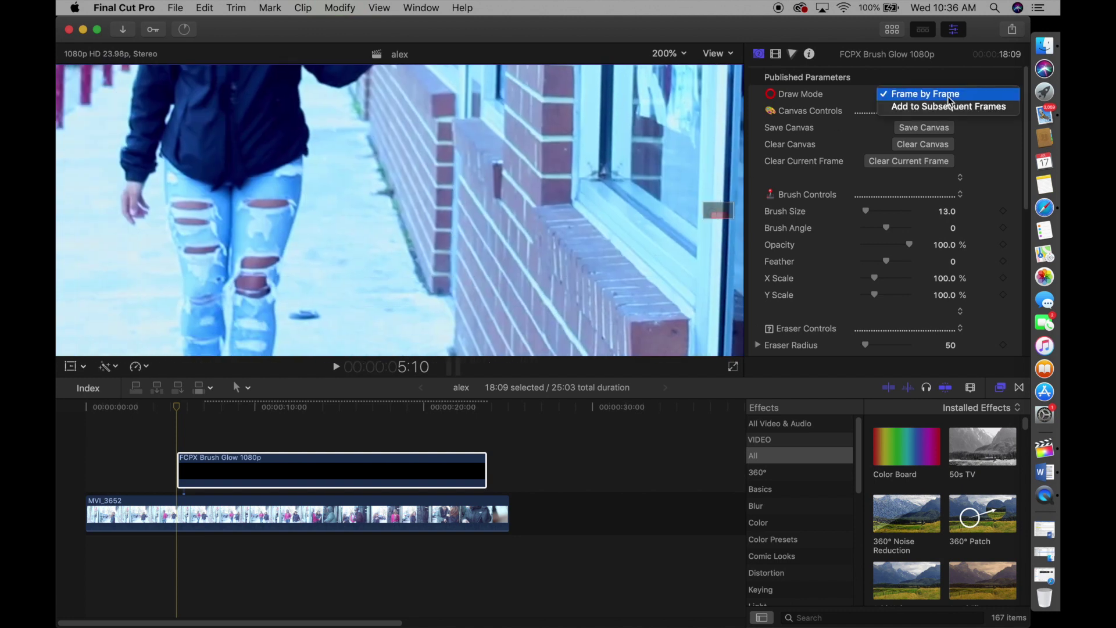
click(945, 107)
click(193, 462)
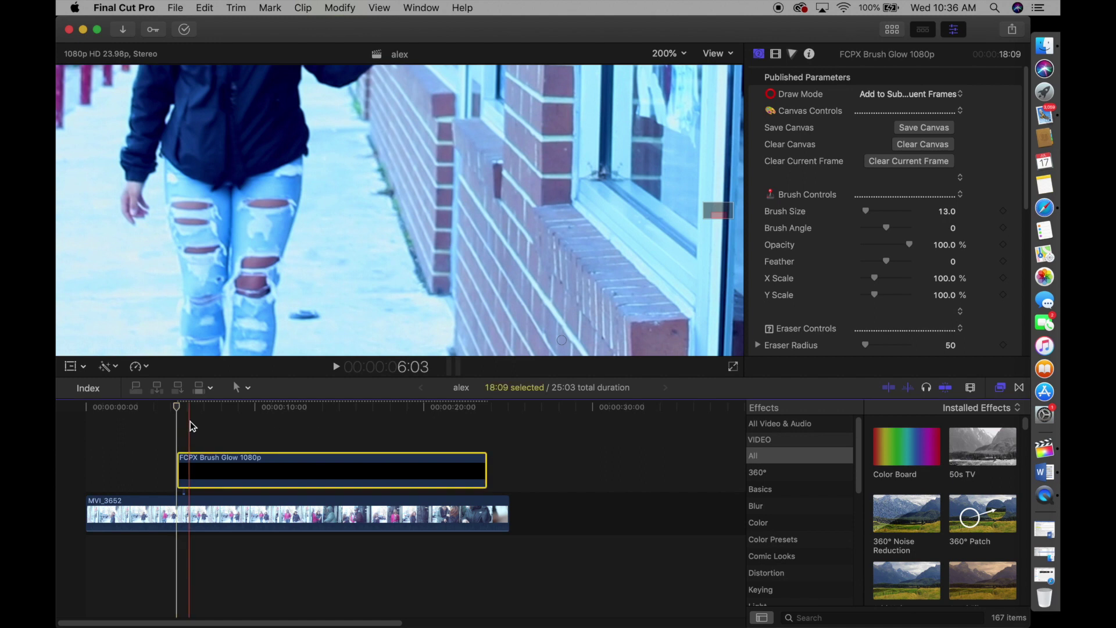
click(674, 53)
click(674, 158)
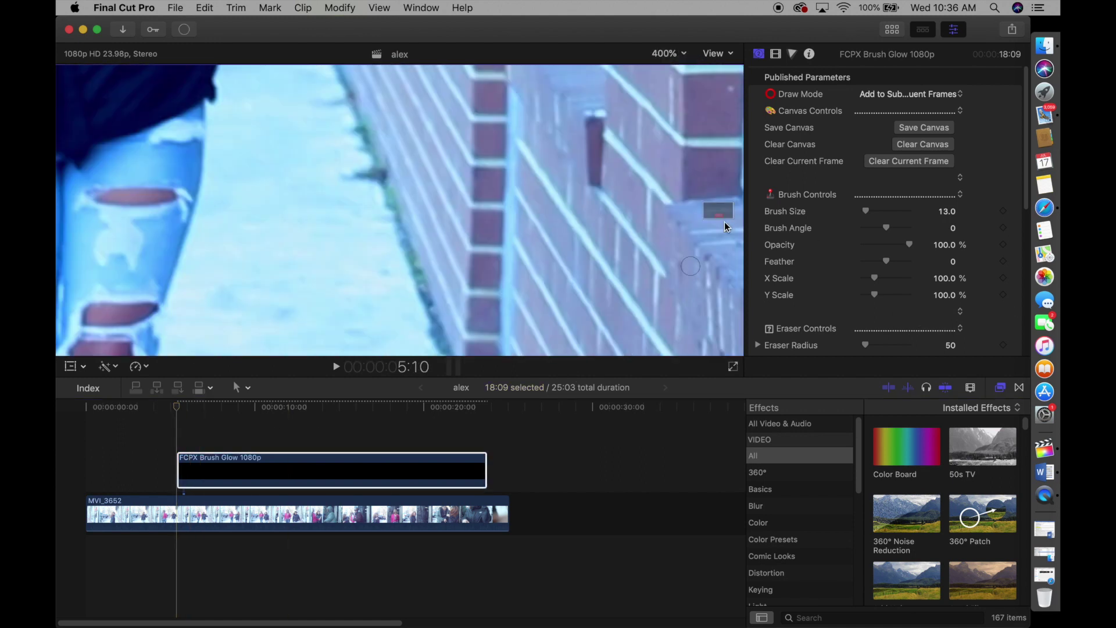
drag(720, 212, 720, 215)
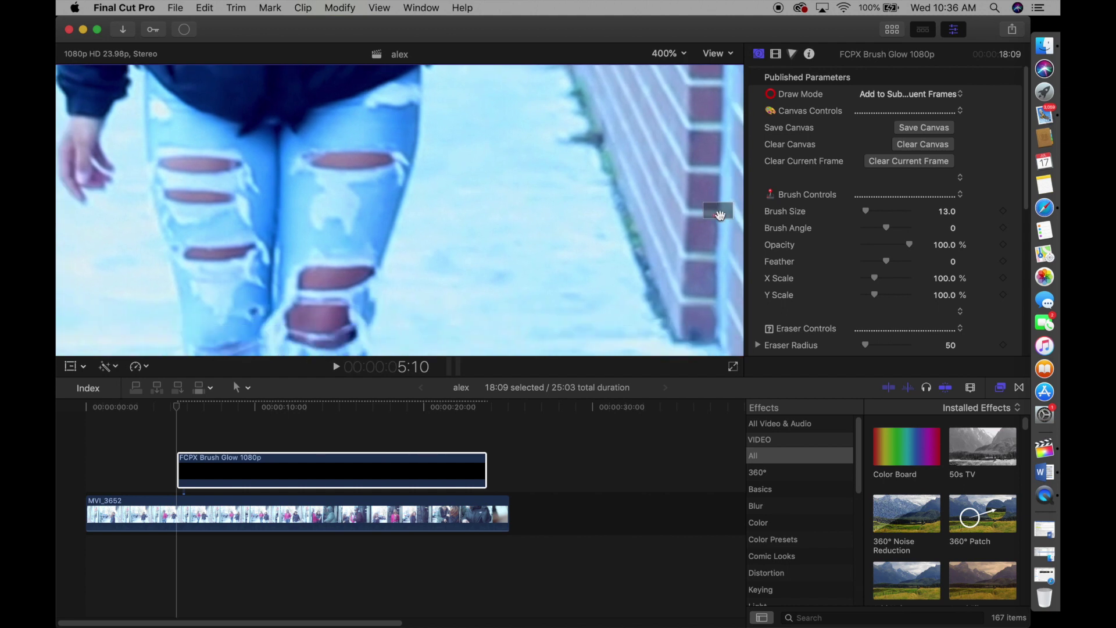
Step: Set the Brush Size to 11, change the Brush Color to magenta, and reduce the Glint Size
click(949, 214)
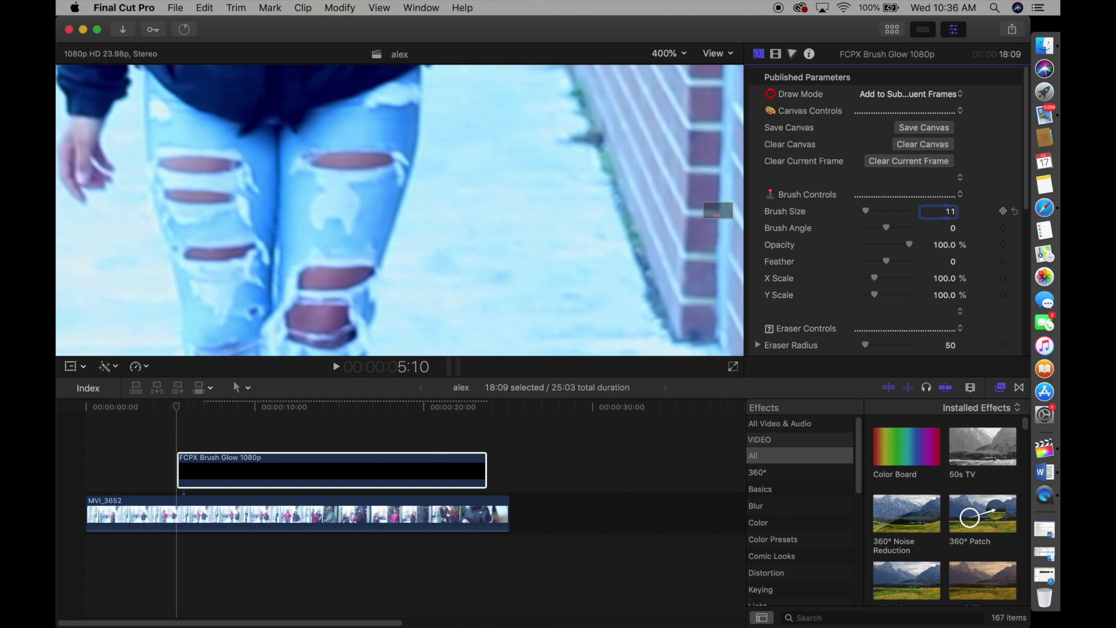
drag(1023, 193, 1025, 279)
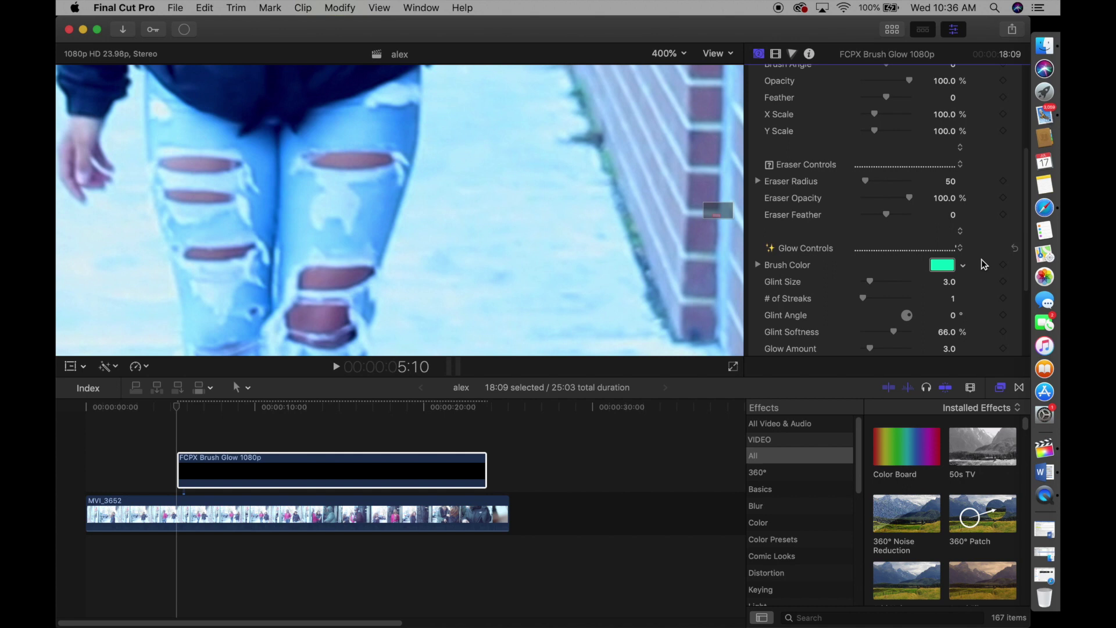
click(963, 266)
mouse_move(954, 304)
mouse_down()
mouse_move(929, 381)
mouse_move(915, 387)
mouse_up()
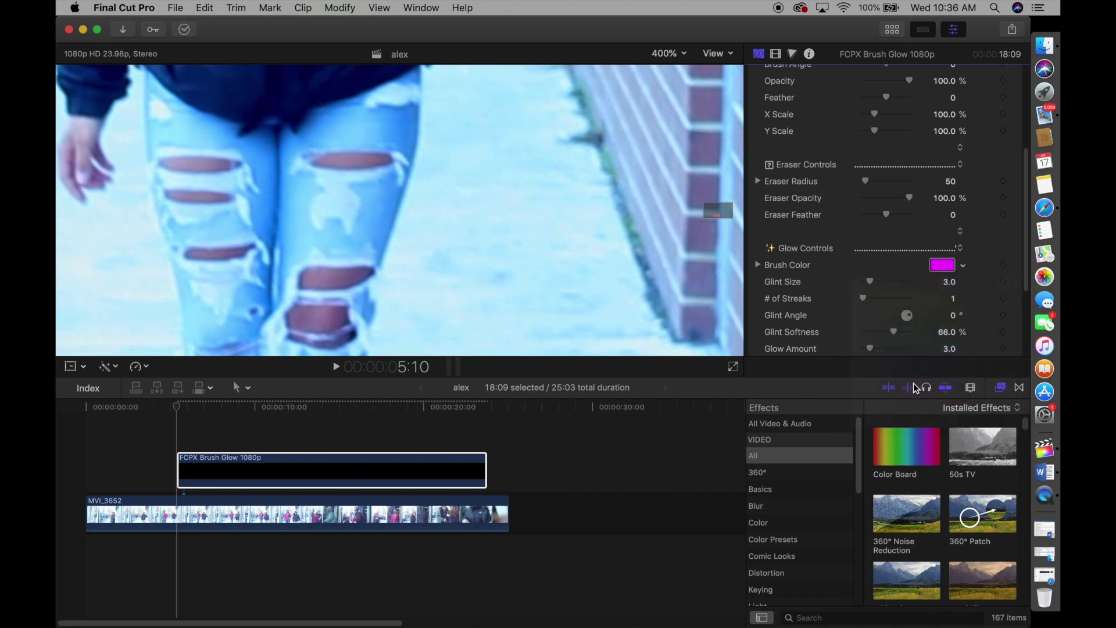
click(950, 282)
Step: Set the Brush Size to 10, try a magenta stroke over the upper rip on the woman's left thigh, and undo it
scroll(1026, 244, up, 5)
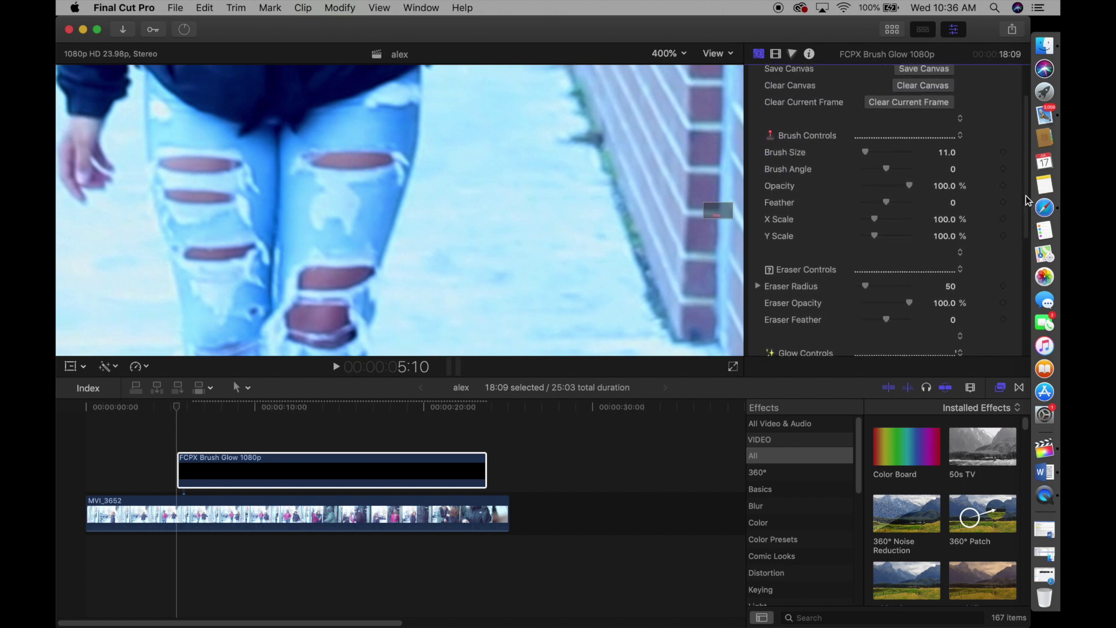
scroll(1027, 201, down, 2)
click(947, 123)
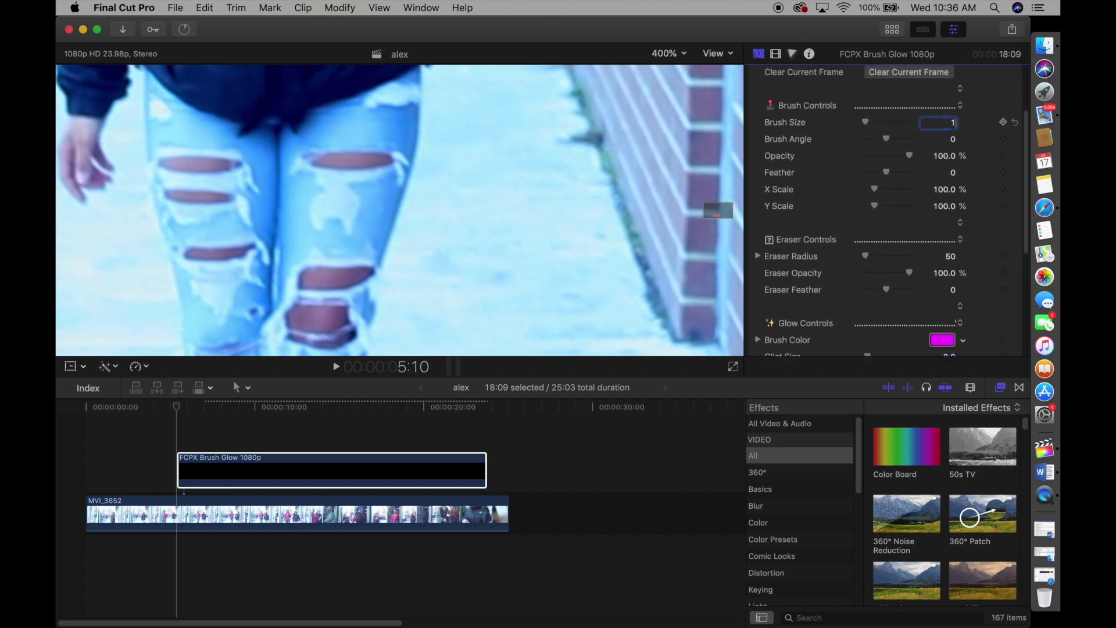
text(10)
key(Return)
click(311, 161)
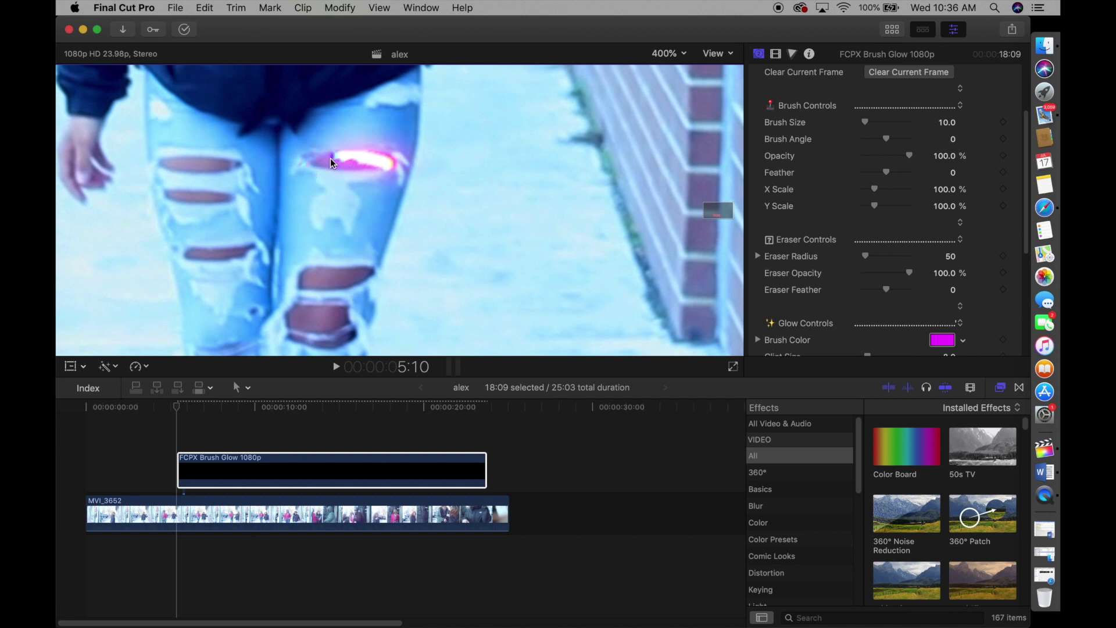
key(super+z)
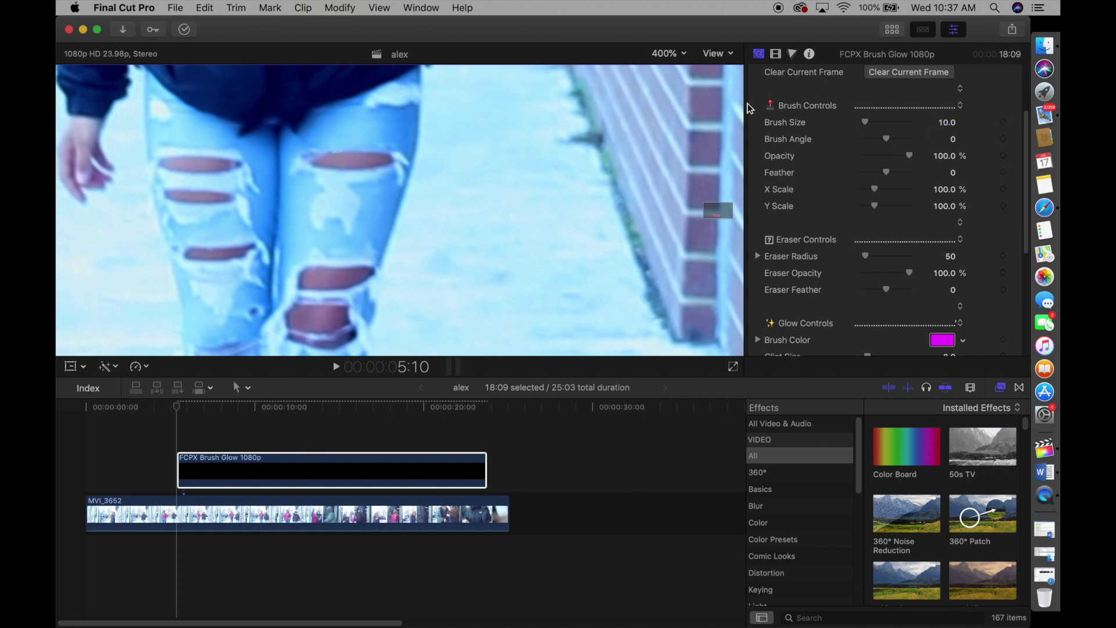
Step: Set the Brush Size to 5 and outline the upper rip on the woman's left thigh in magenta
click(952, 127)
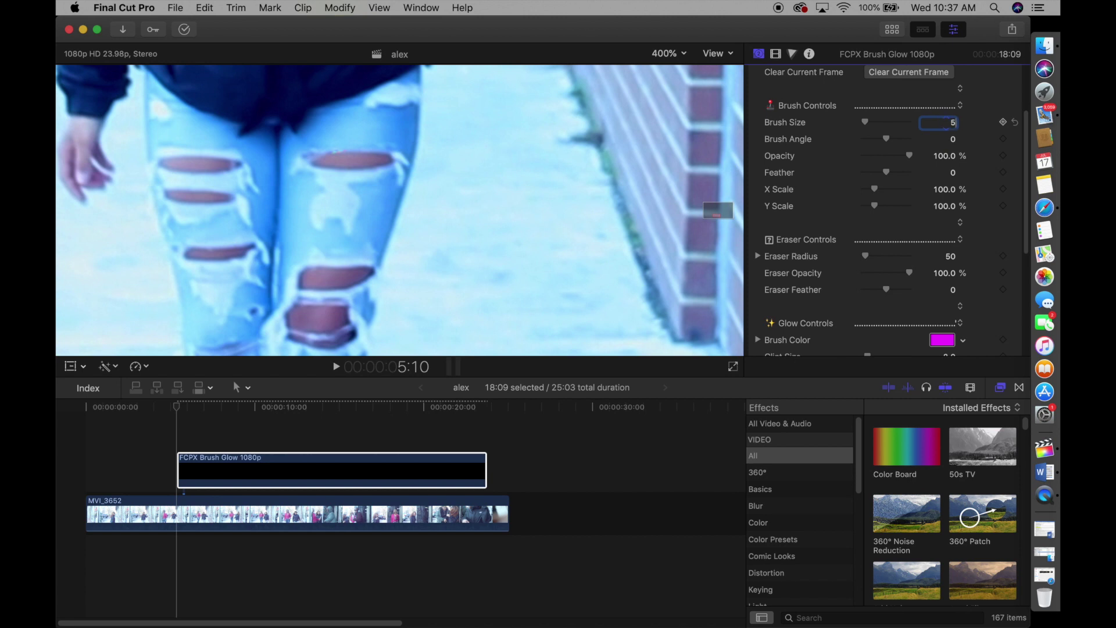
text(5.0)
click(310, 159)
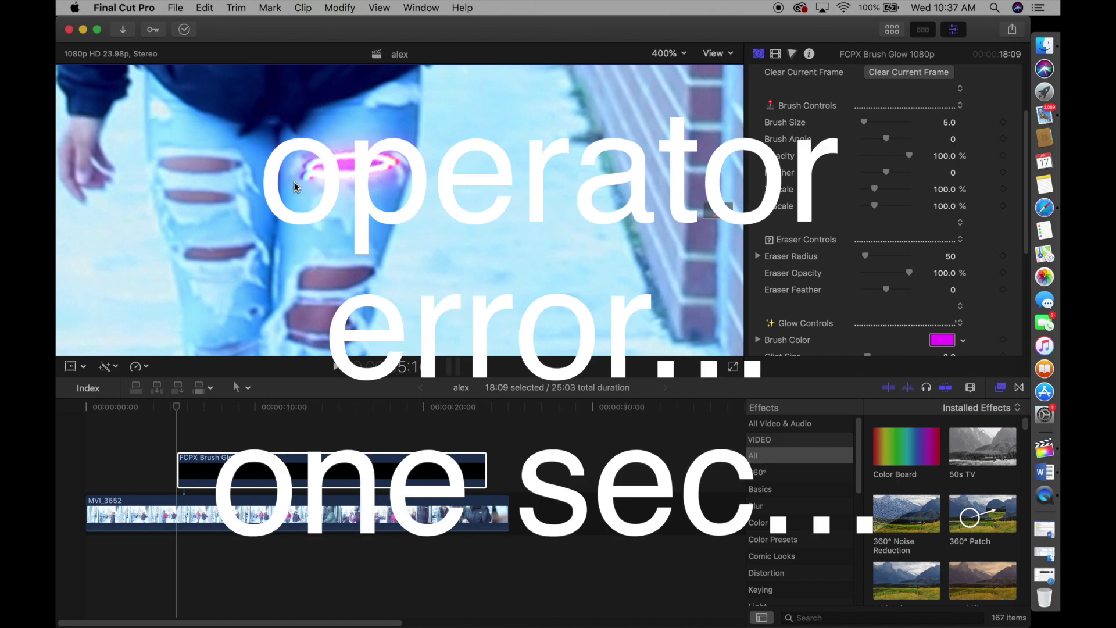
Step: Set the Eraser Radius to 60
scroll(947, 138, down, 4)
click(948, 134)
text(60)
key(Return)
Step: Scrub the first moments of the magenta glow clip and delete that clip from the timeline
mouse_move(179, 406)
mouse_down()
mouse_move(255, 411)
mouse_move(190, 410)
mouse_up()
click(179, 418)
click(189, 470)
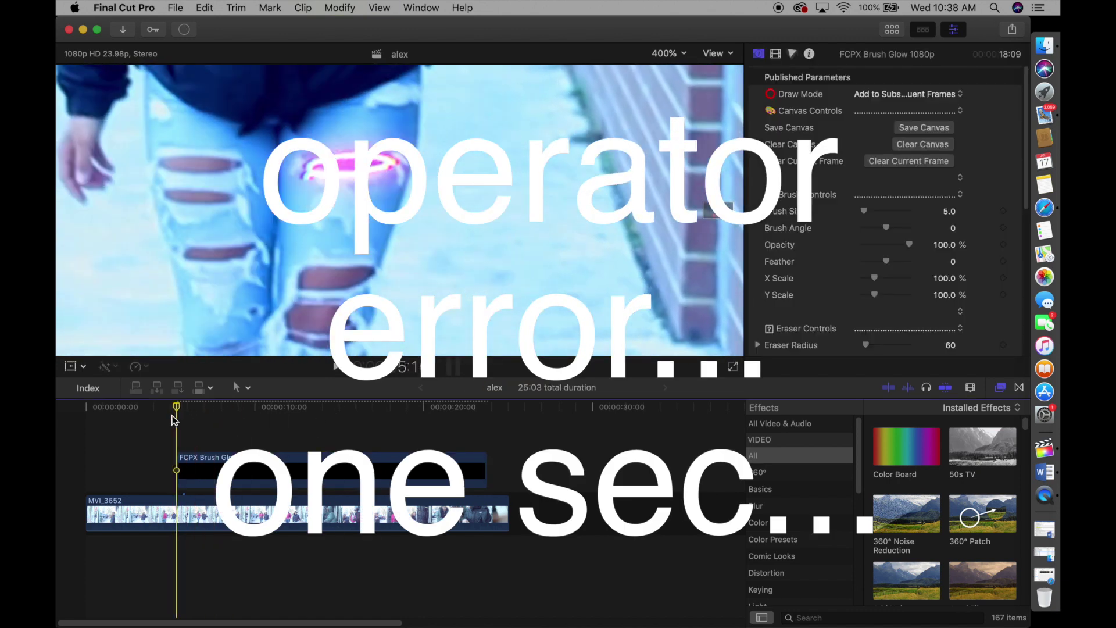
key(Delete)
Step: Place a new FCPX Brush Glow 1080p clip above MVI_3652 at 7:22 and trim its duration to 10:22
click(892, 29)
mouse_move(272, 201)
mouse_down()
mouse_move(270, 437)
mouse_move(220, 468)
mouse_up()
click(672, 54)
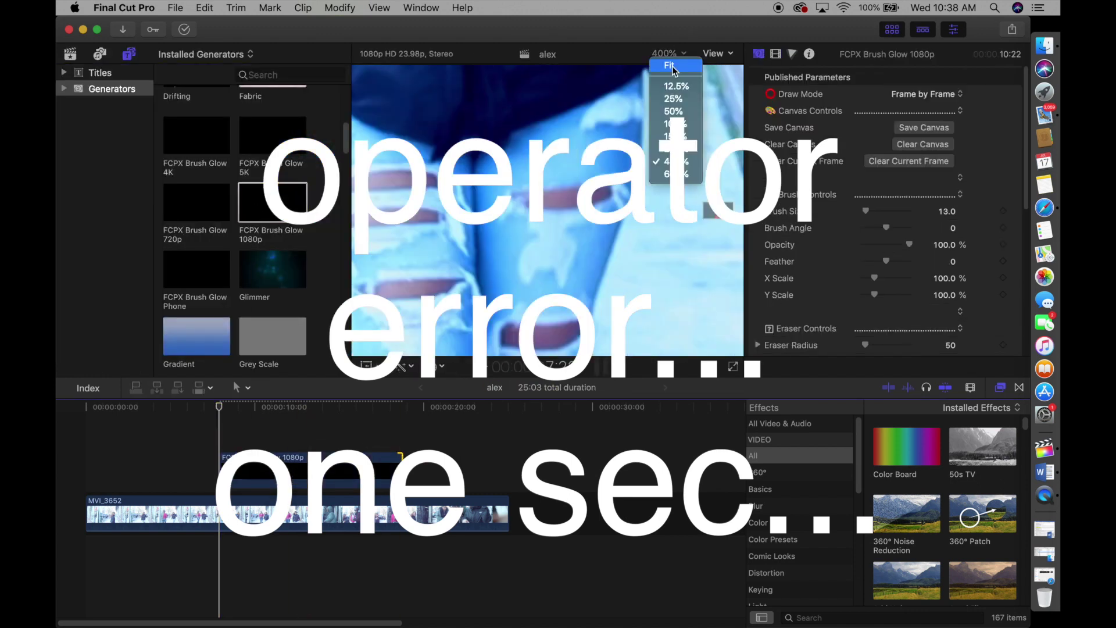
click(672, 67)
drag(507, 470, 402, 469)
click(892, 29)
Step: Magnify the viewer to 200% and set the new glow clip's Draw Mode to Add to Subsequent Frames
click(672, 53)
click(680, 147)
click(254, 473)
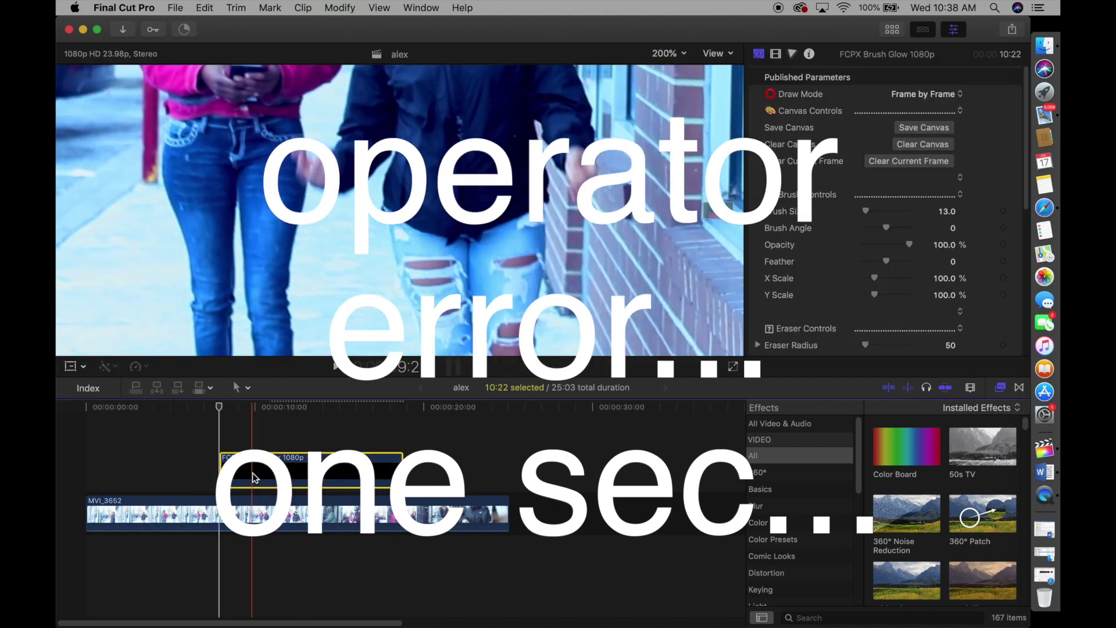
click(927, 94)
click(924, 105)
Step: Zoom in on the timeline at 7:22, set the Brush Size to 5, and magnify the viewer to 400% on the ripped jeans
drag(219, 406, 249, 405)
click(970, 388)
drag(924, 422, 966, 419)
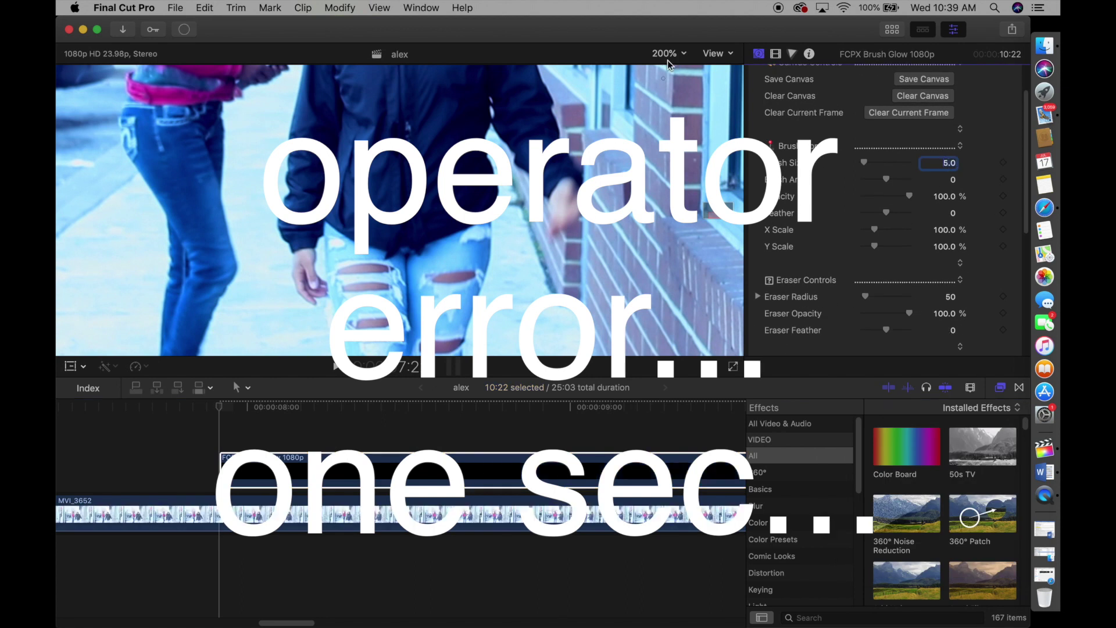
click(668, 53)
click(674, 160)
drag(717, 214, 718, 216)
Step: Change the Brush Color to green and set the Glint Size to 2.0
scroll(947, 116, down, 5)
click(963, 226)
click(916, 278)
scroll(916, 267, down, 1)
drag(871, 208, 868, 208)
Step: Outline the upper rip on the woman's left thigh with green glow strokes, setting the Eraser Radius to 200 between strokes
mouse_move(408, 207)
mouse_down()
mouse_move(492, 190)
mouse_move(411, 217)
mouse_move(493, 201)
mouse_up()
click(951, 109)
text(200)
key(Return)
mouse_move(416, 219)
mouse_down()
mouse_move(454, 189)
mouse_move(486, 201)
mouse_up()
drag(400, 202, 497, 195)
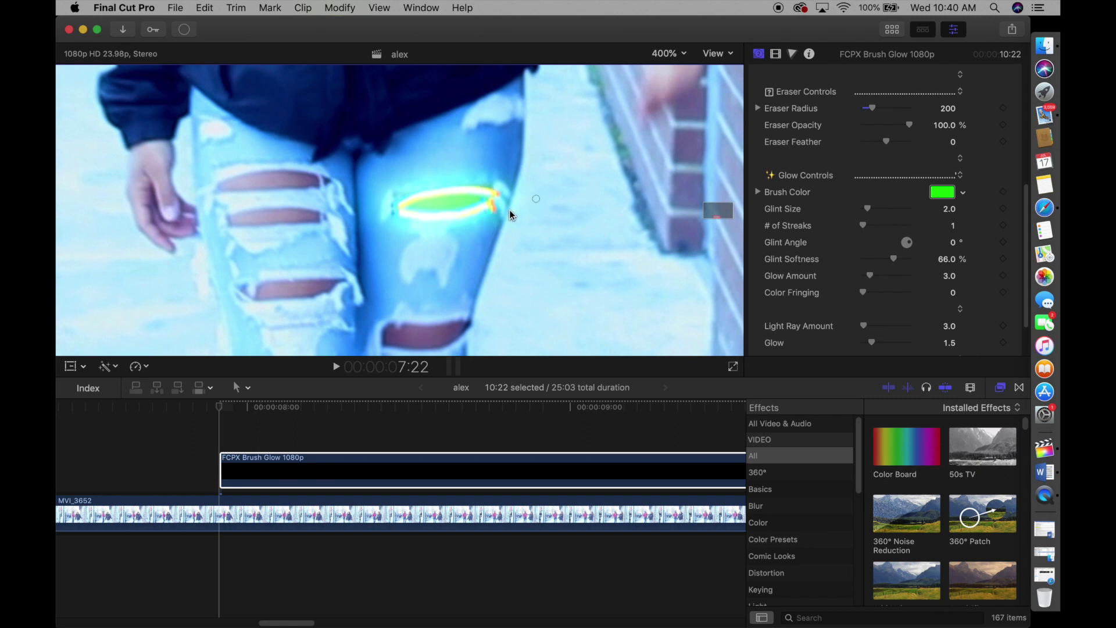
Step: Set the Eraser Radius to 50 and touch up the right end of the green outline around the rip
click(947, 109)
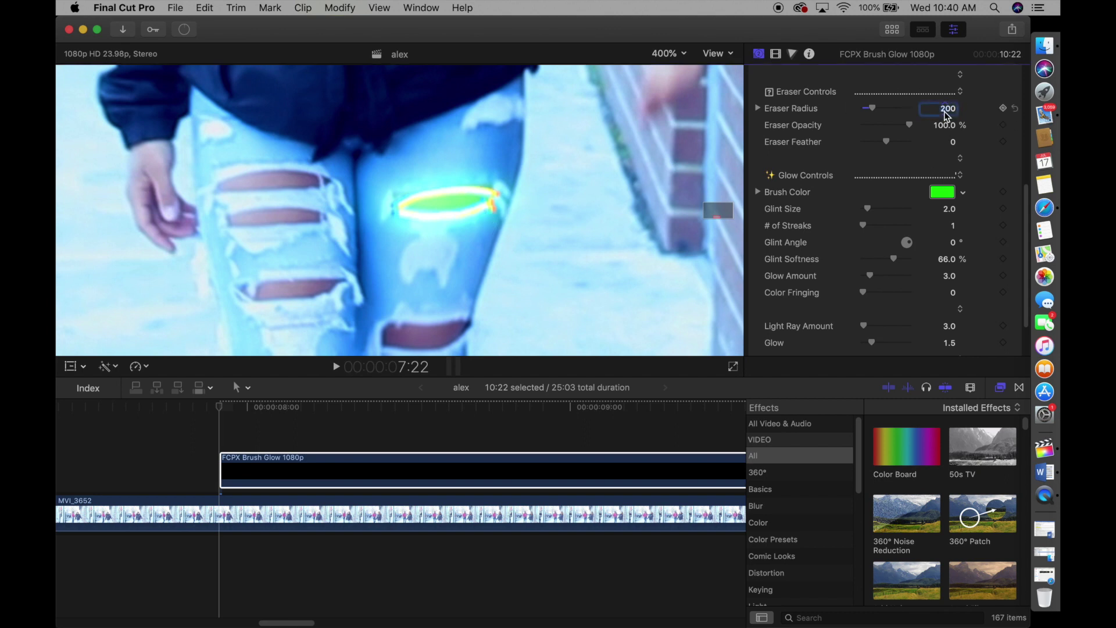
text(50)
key(Return)
click(495, 209)
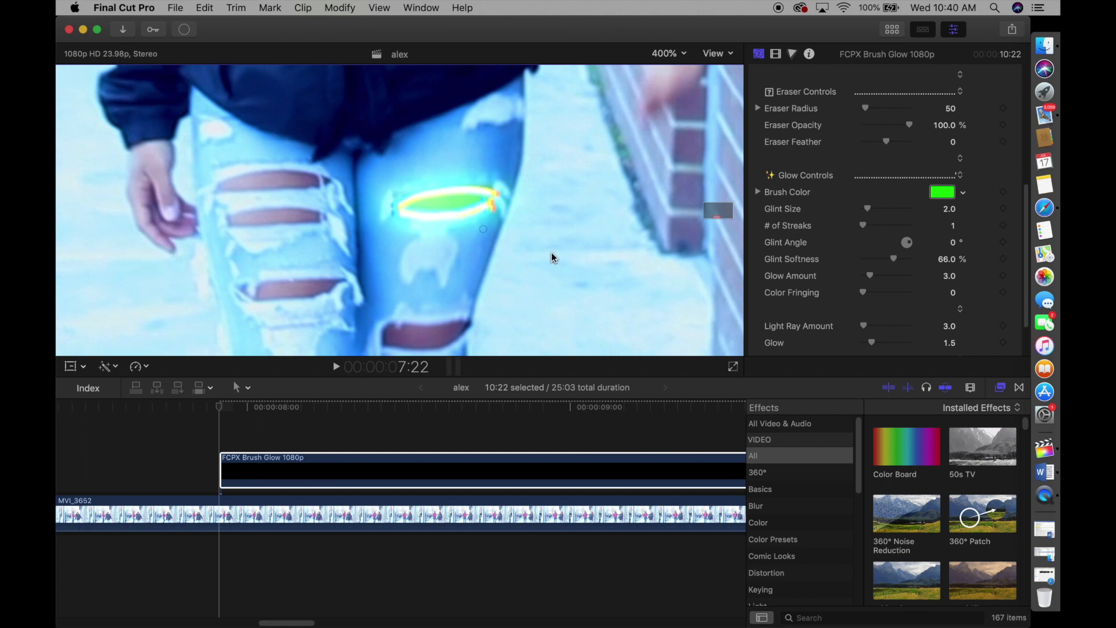
Step: Magnify the viewer to 200% and turn on Transform for the Brush Glow clip, adding a transform keyframe at 7:22
click(673, 52)
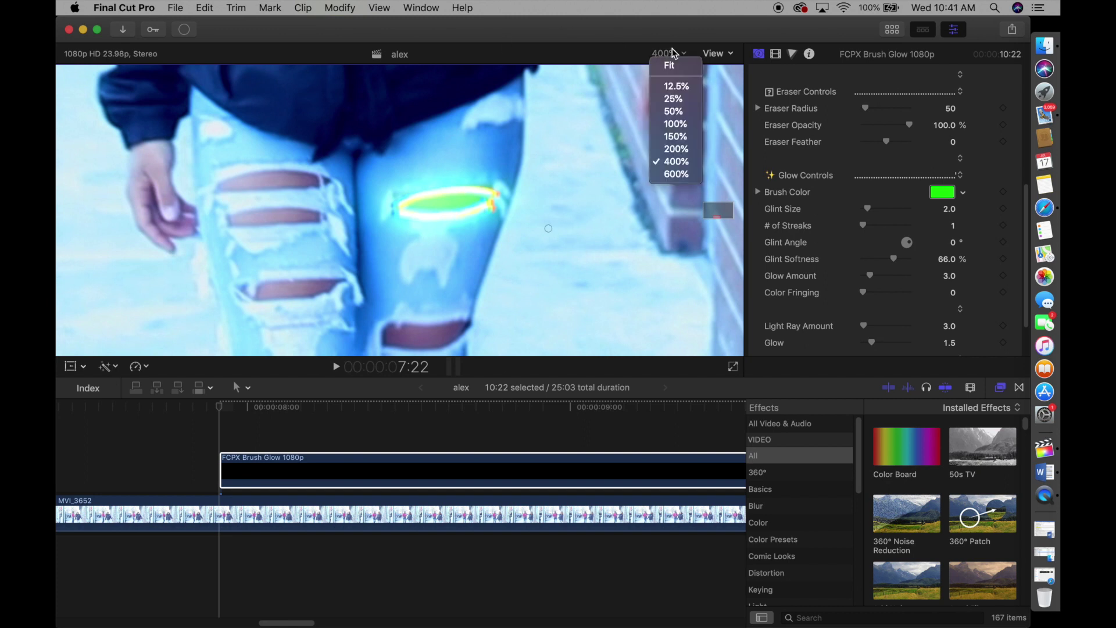
click(677, 149)
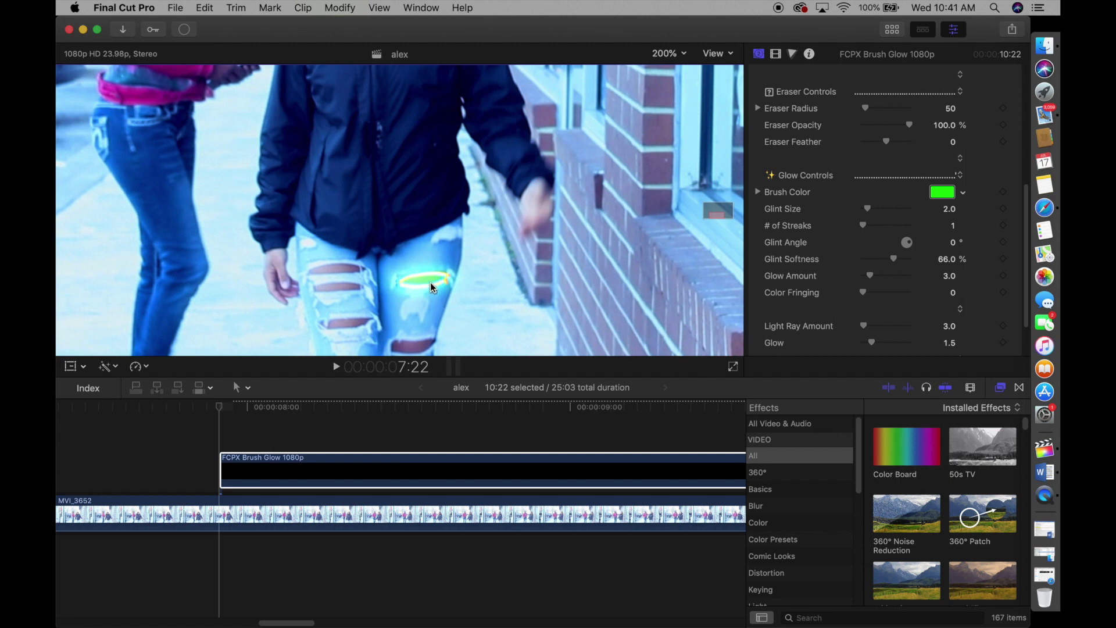
drag(218, 411, 220, 435)
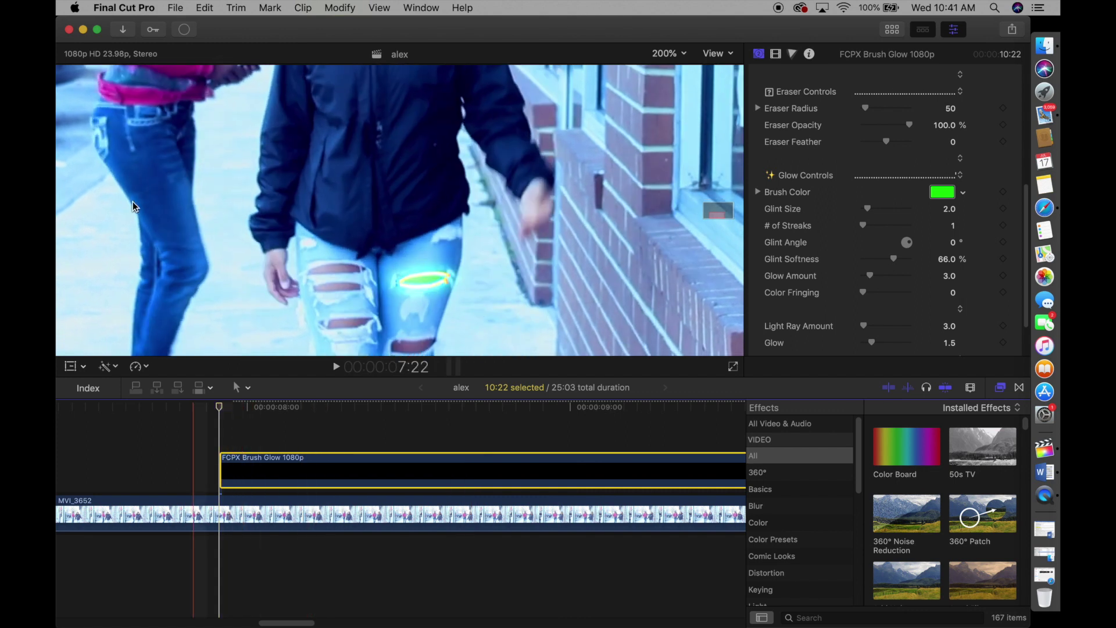
click(70, 366)
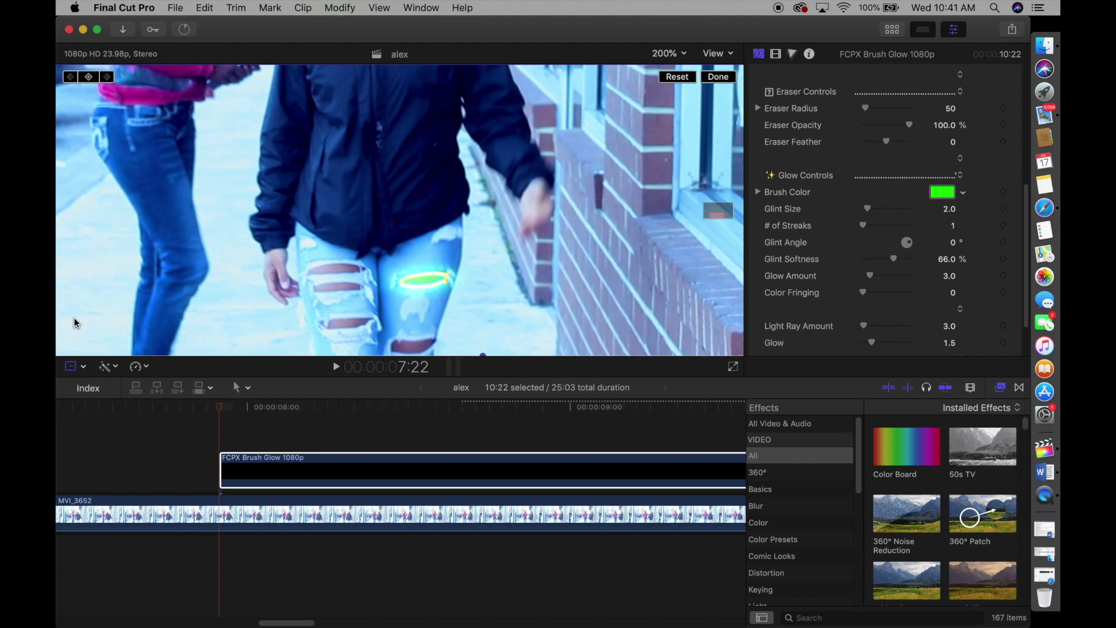
click(89, 78)
Step: Reposition the green glow outline over the woman's left-thigh rip at frames 8:00 and 8:01
drag(222, 409, 248, 408)
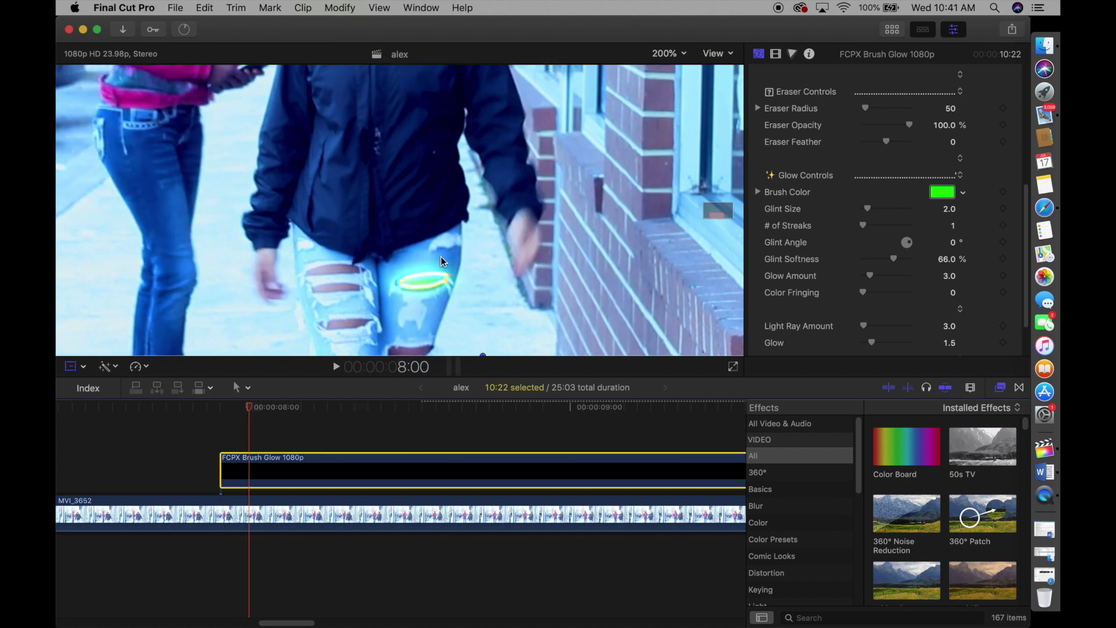
drag(423, 279, 422, 284)
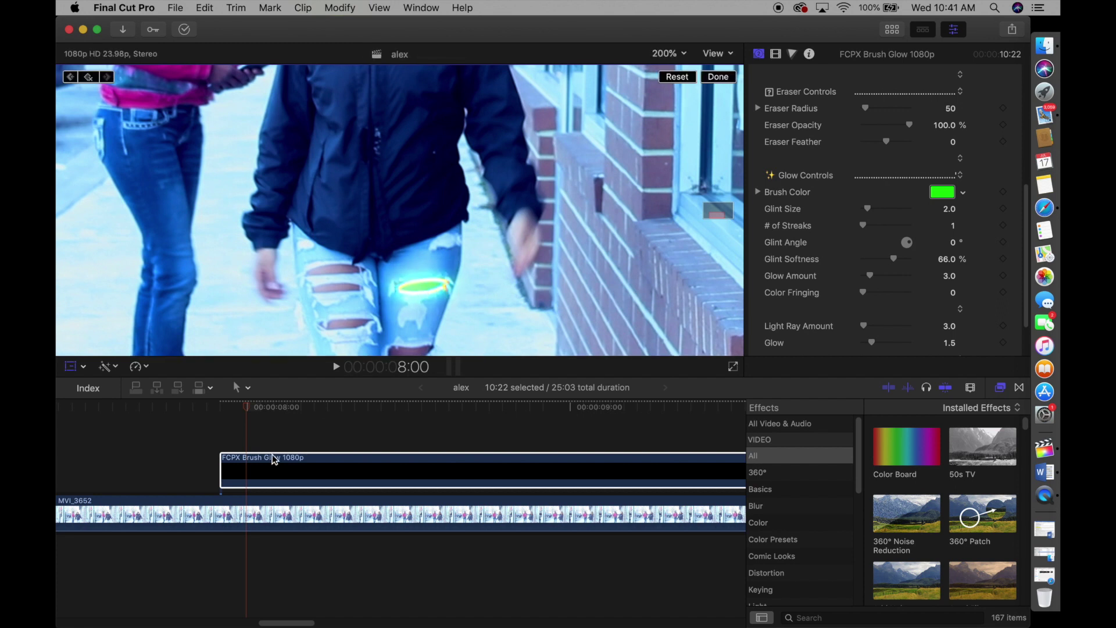
click(257, 410)
drag(425, 290, 419, 289)
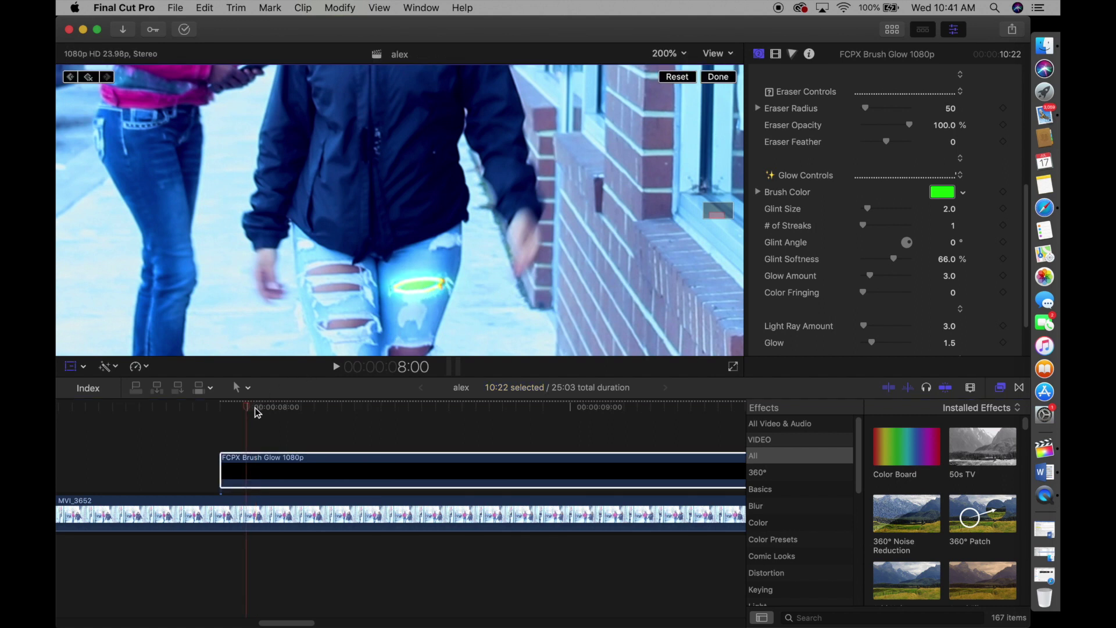
drag(248, 411, 262, 411)
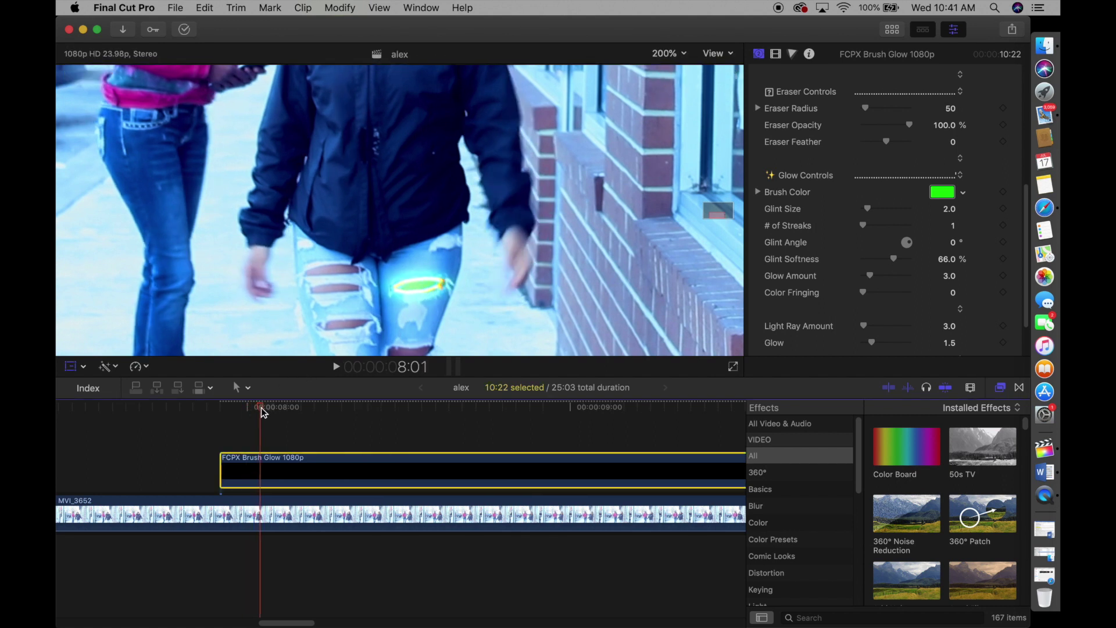
drag(422, 286, 427, 285)
Step: Advance through 8:02 and realign the green outline with the left-thigh rip at frames 8:03 and 8:04
drag(260, 408, 286, 409)
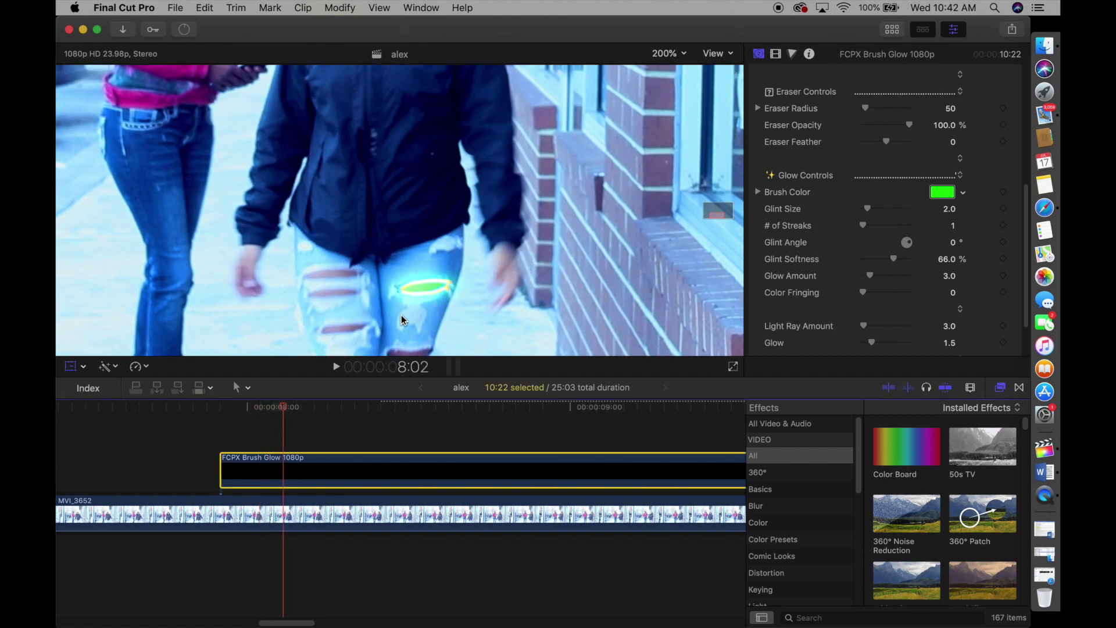
click(285, 410)
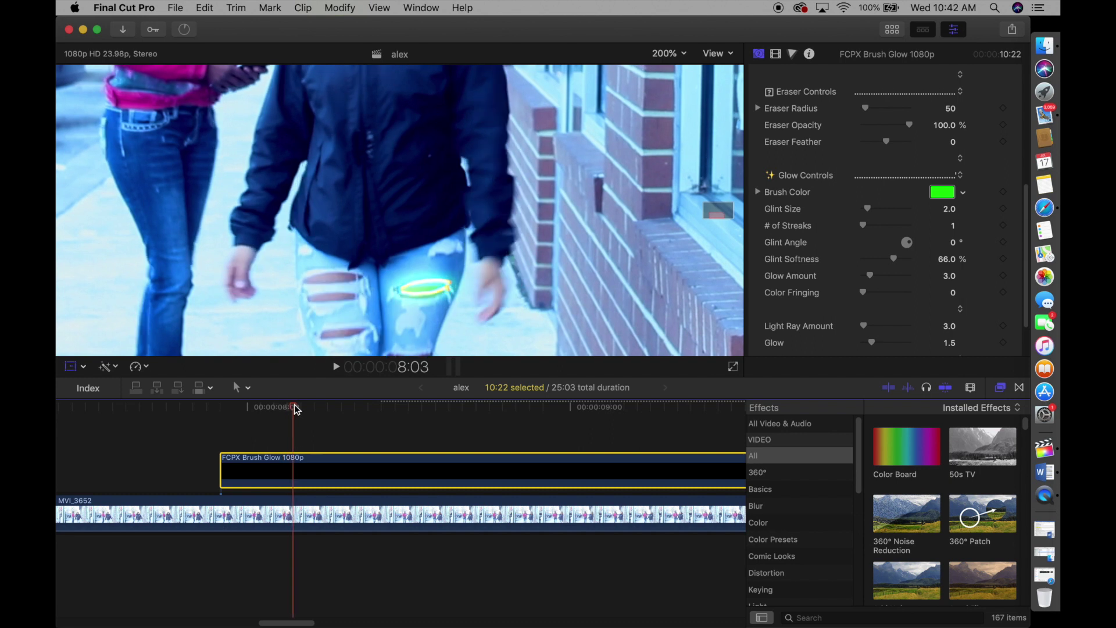
click(426, 297)
drag(424, 296, 424, 299)
click(297, 410)
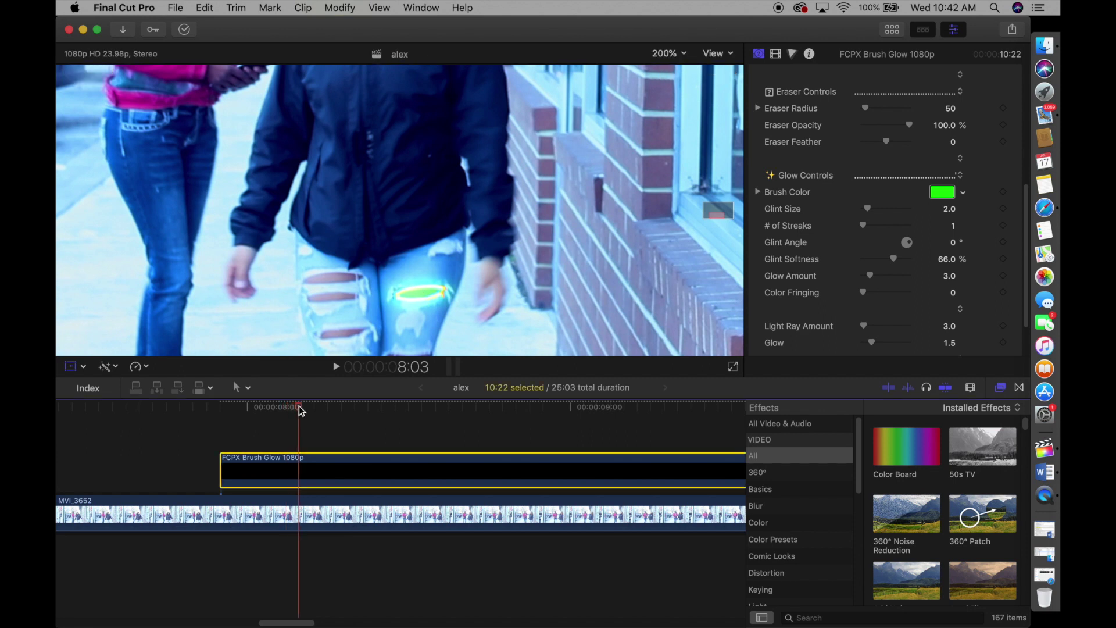
drag(297, 410, 310, 410)
drag(424, 296, 428, 300)
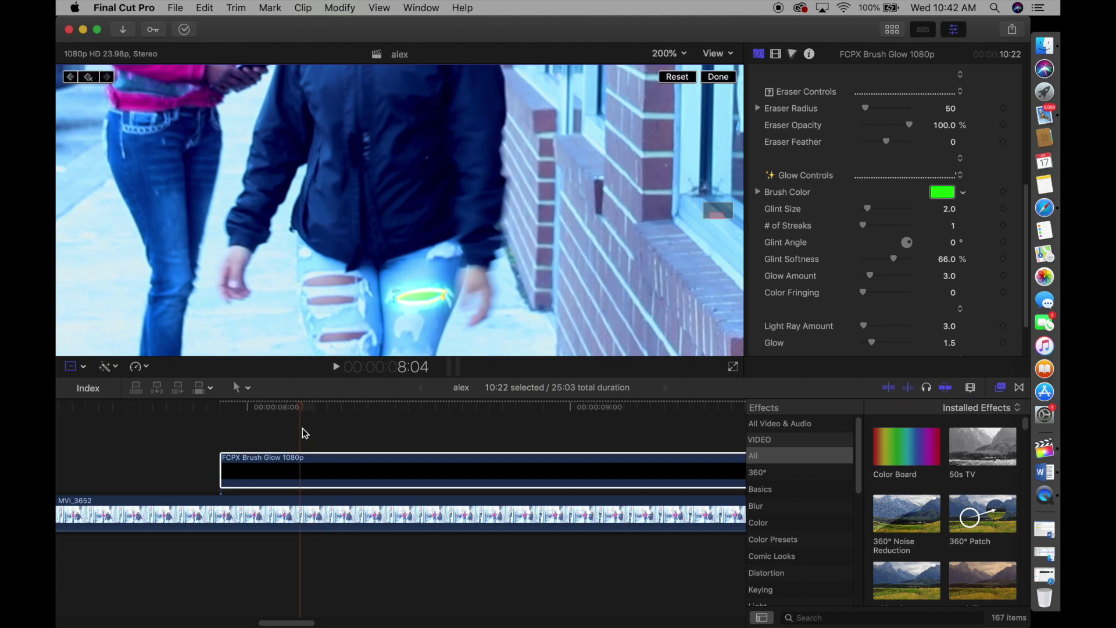
Step: Nudge the green outline onto the left-thigh rip at frame 8:05
click(311, 409)
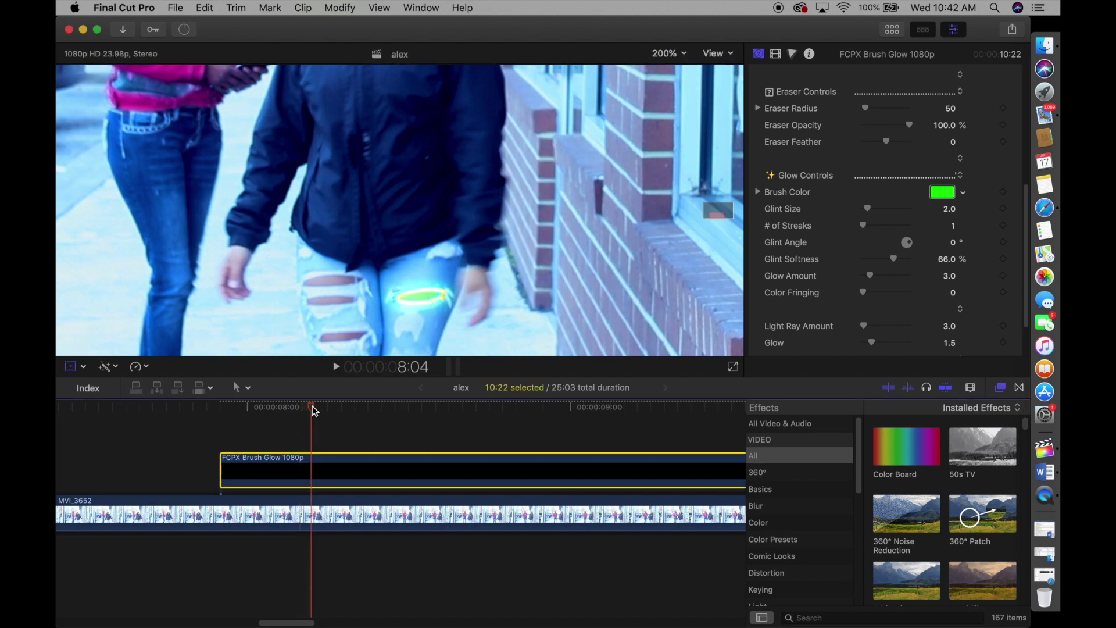
drag(313, 410, 322, 410)
click(423, 299)
drag(424, 299, 423, 299)
Step: Move the green outline across to the rip on the woman's right thigh around 8:06 and check its position through 8:08
drag(316, 409, 329, 408)
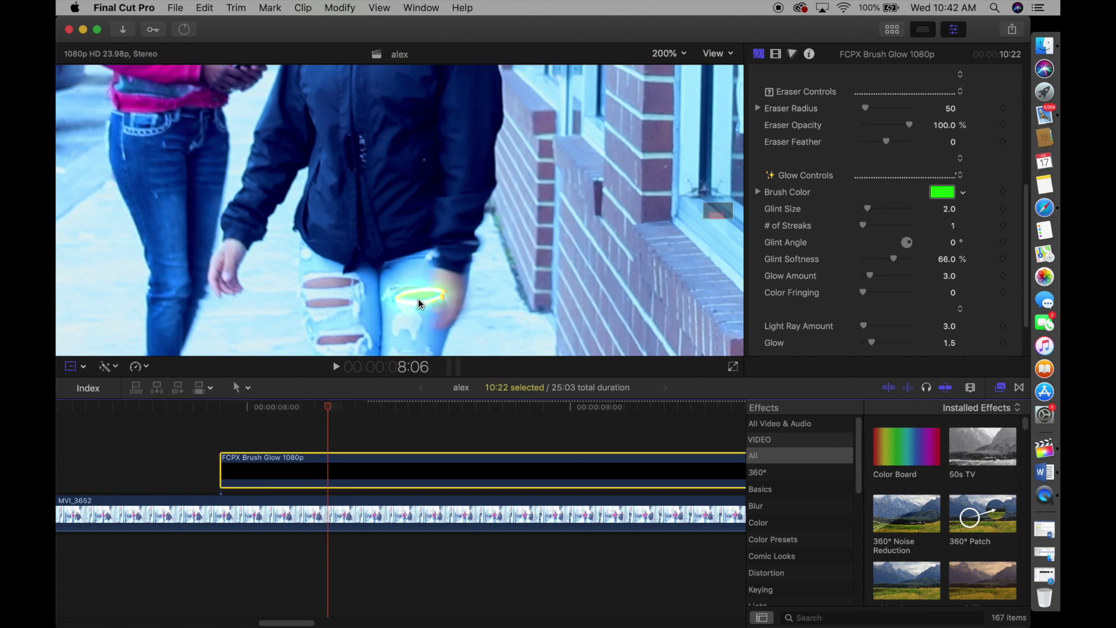
mouse_move(329, 408)
mouse_down()
mouse_move(291, 410)
mouse_move(322, 410)
mouse_up()
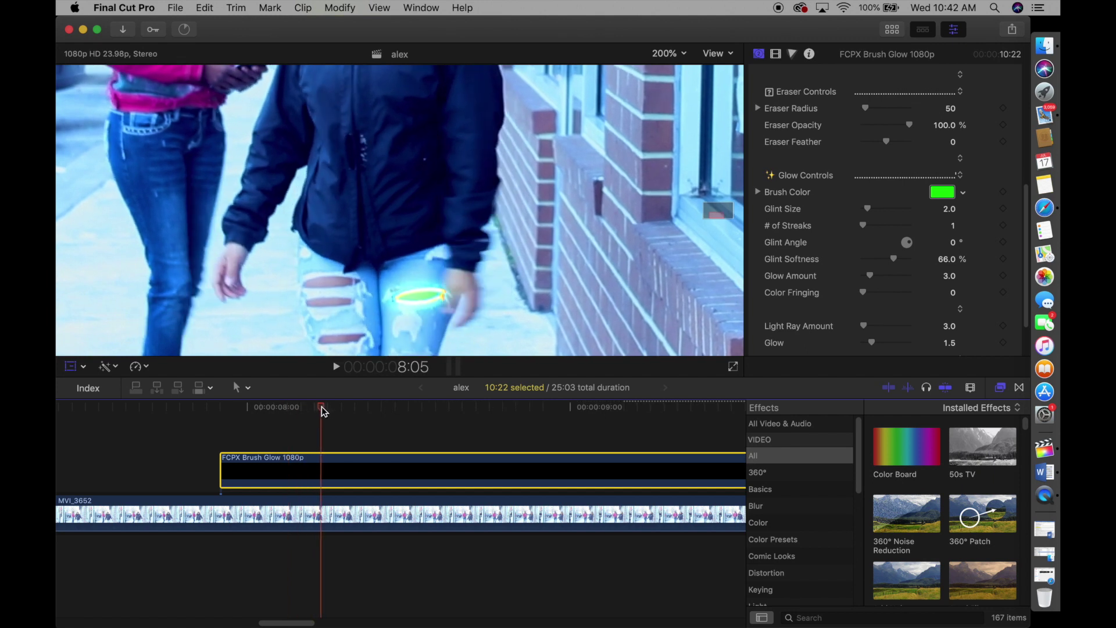
mouse_move(418, 296)
mouse_down()
mouse_move(319, 304)
mouse_move(332, 308)
mouse_up()
click(334, 408)
click(346, 407)
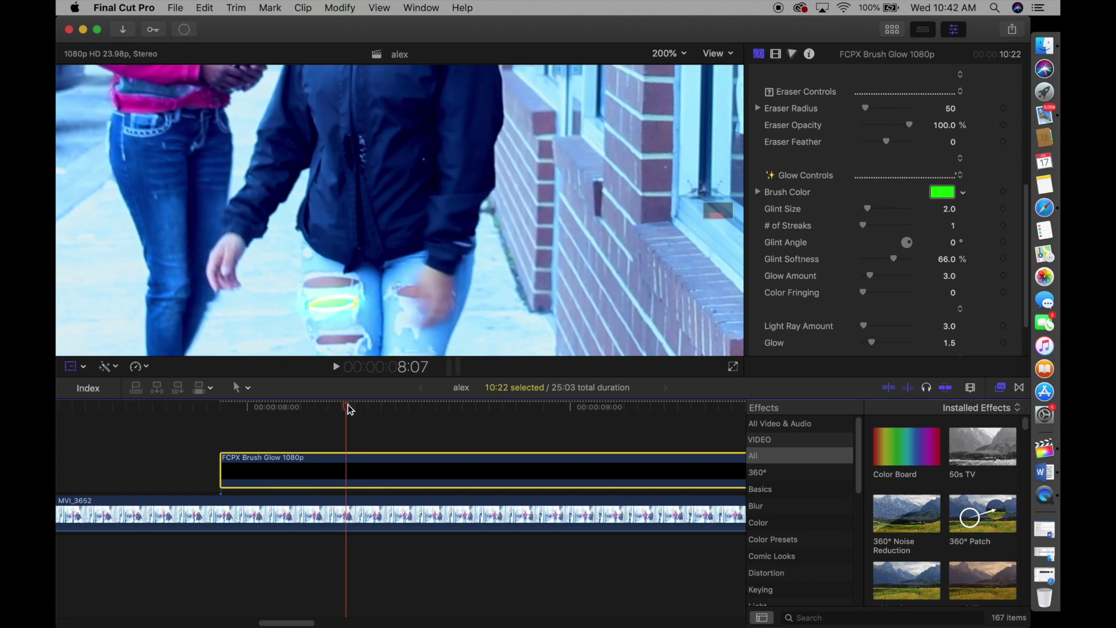
click(359, 407)
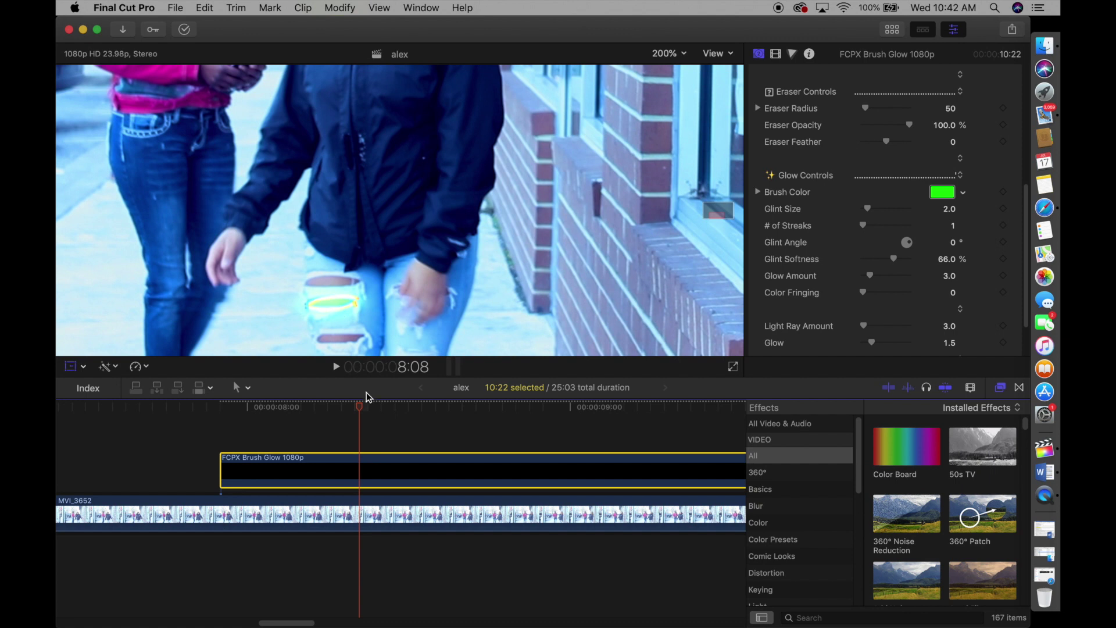
Step: Reposition the green outline to follow the right-thigh rip at frames 8:09, 8:10 and 8:11
click(376, 407)
drag(329, 306, 332, 300)
click(375, 407)
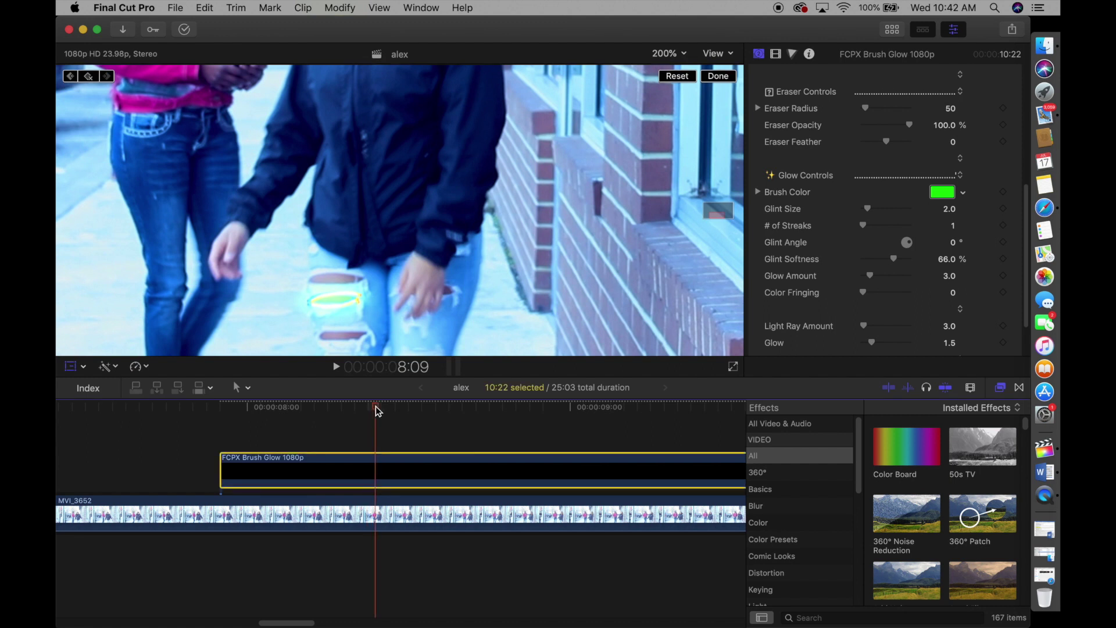
key(Right)
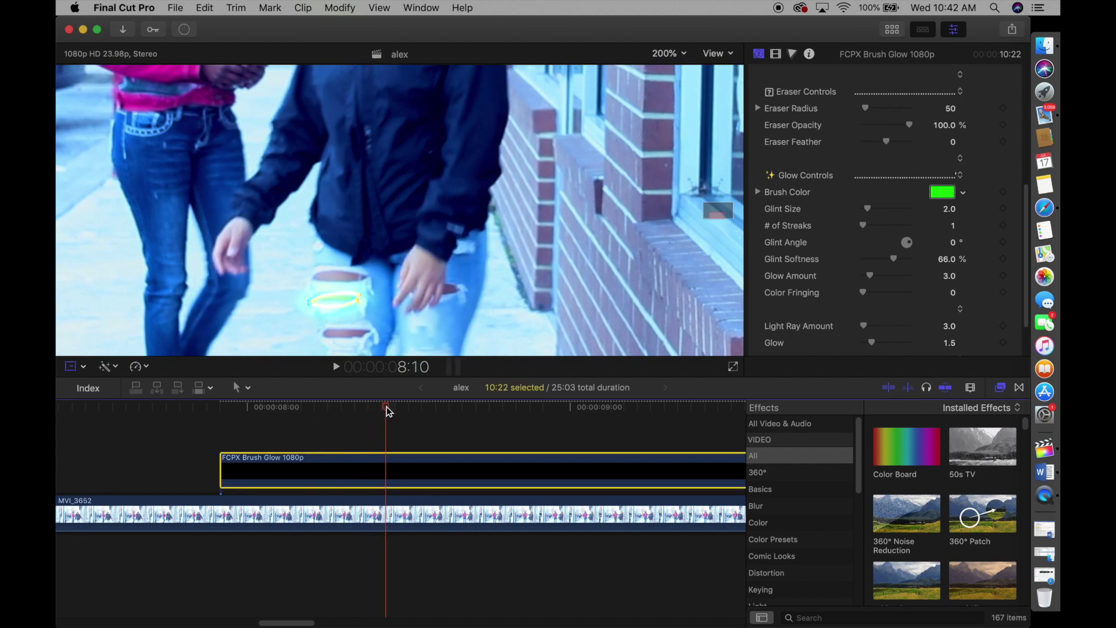
drag(338, 300, 342, 300)
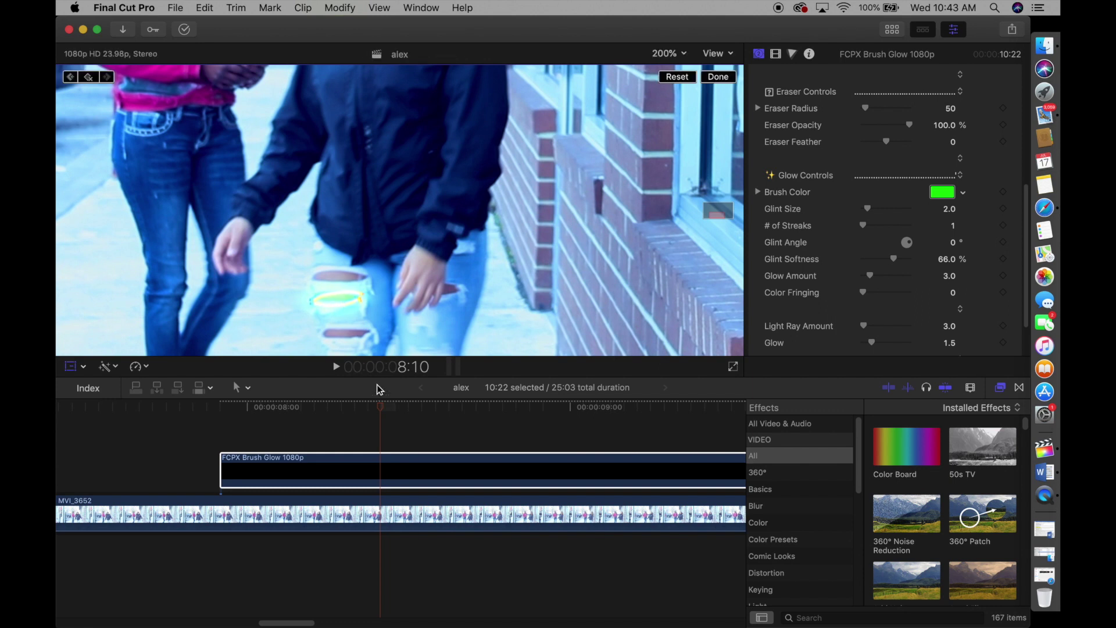
click(396, 407)
drag(336, 303, 340, 298)
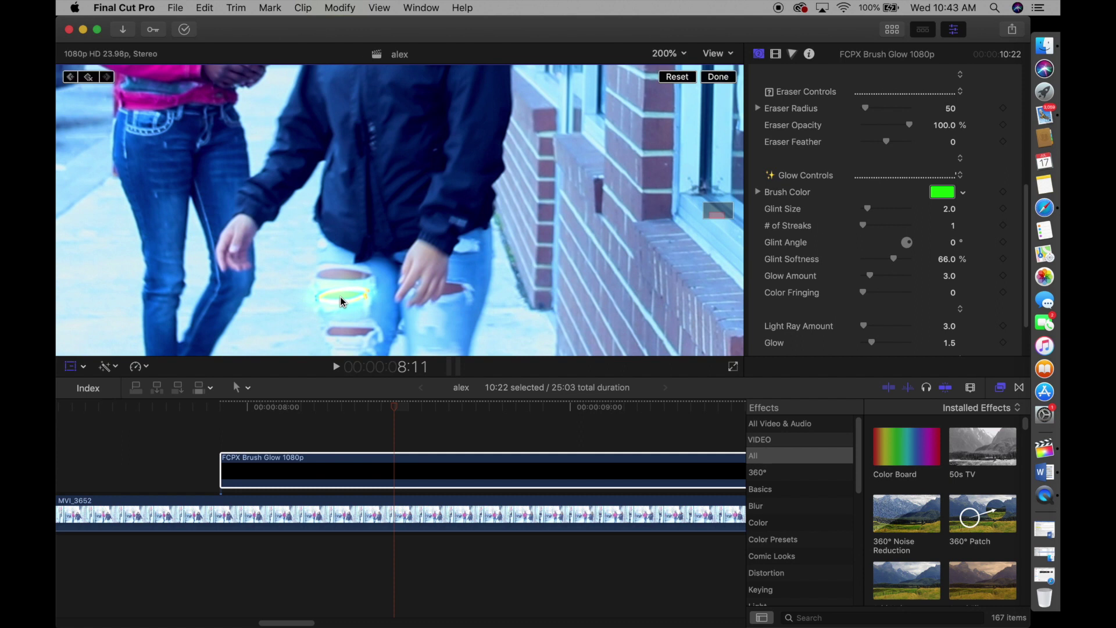
Step: Fit the whole frame in the viewer and set the glow clip's Scale (All) to 101% at 8:11
click(669, 53)
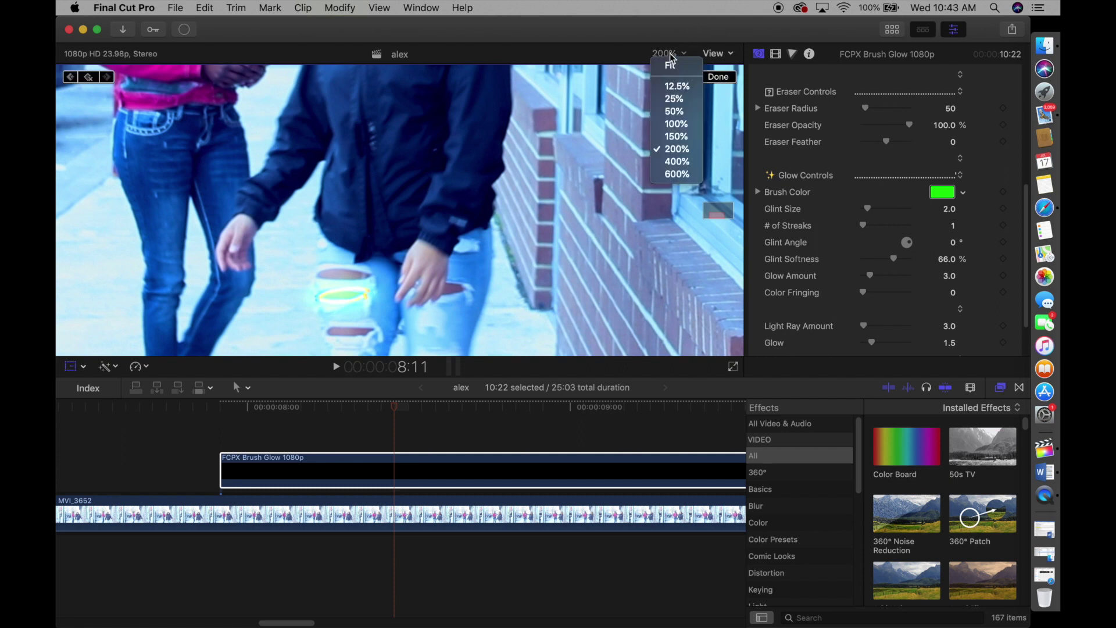
click(677, 69)
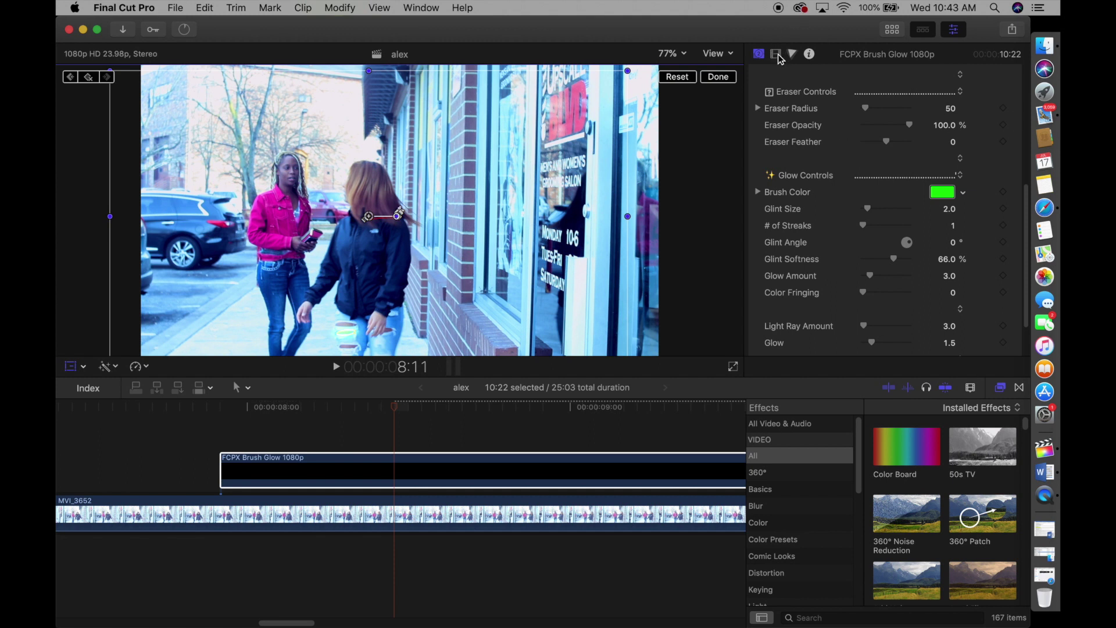
click(776, 54)
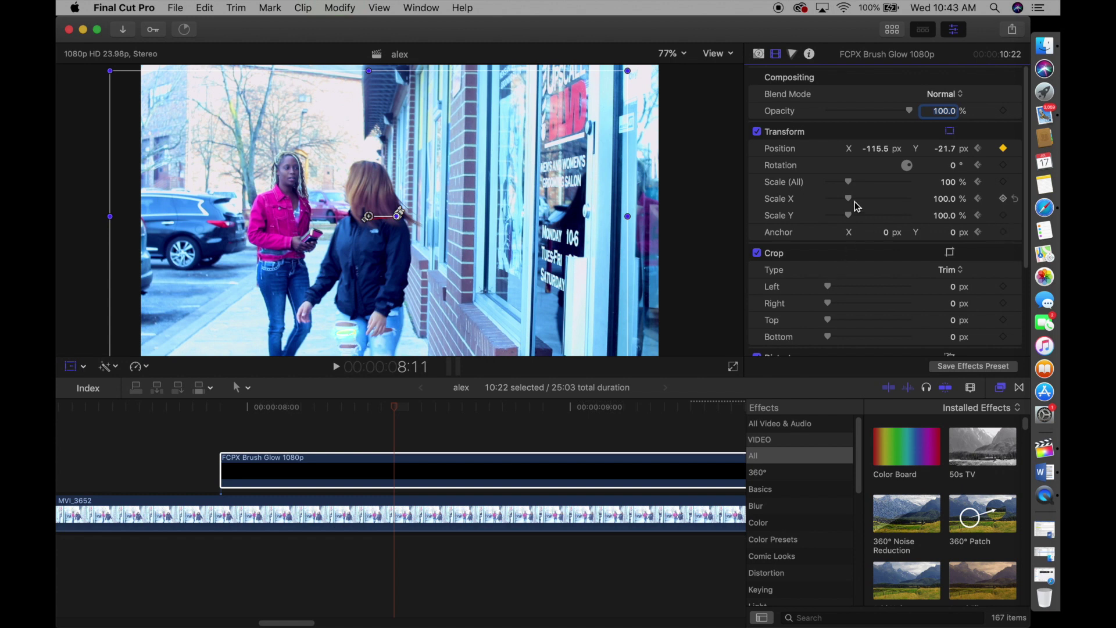
click(850, 180)
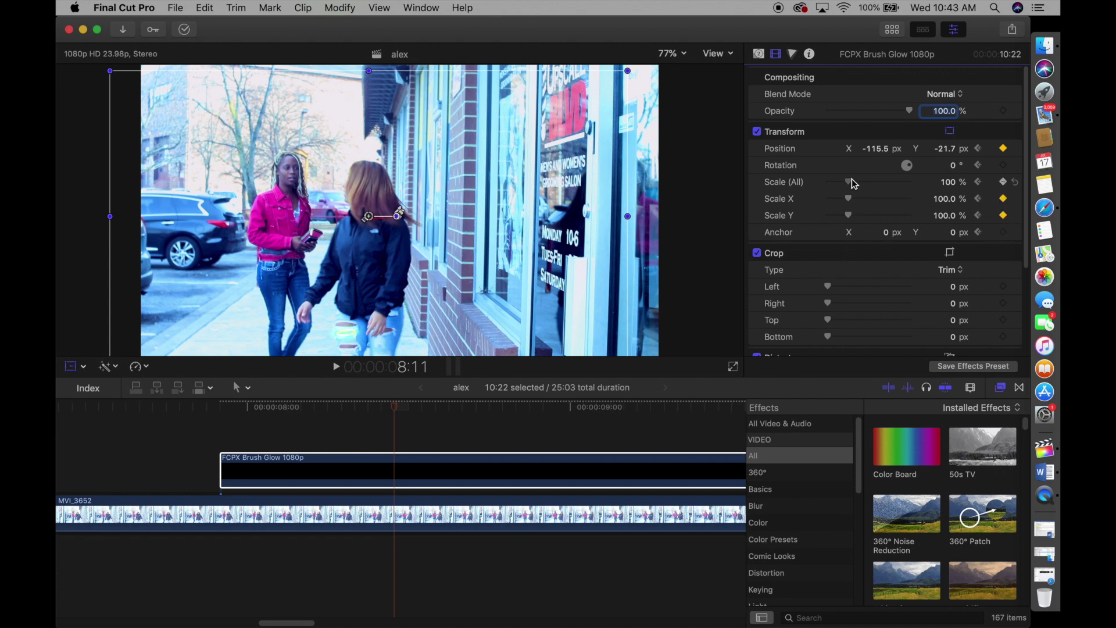
drag(852, 179, 852, 179)
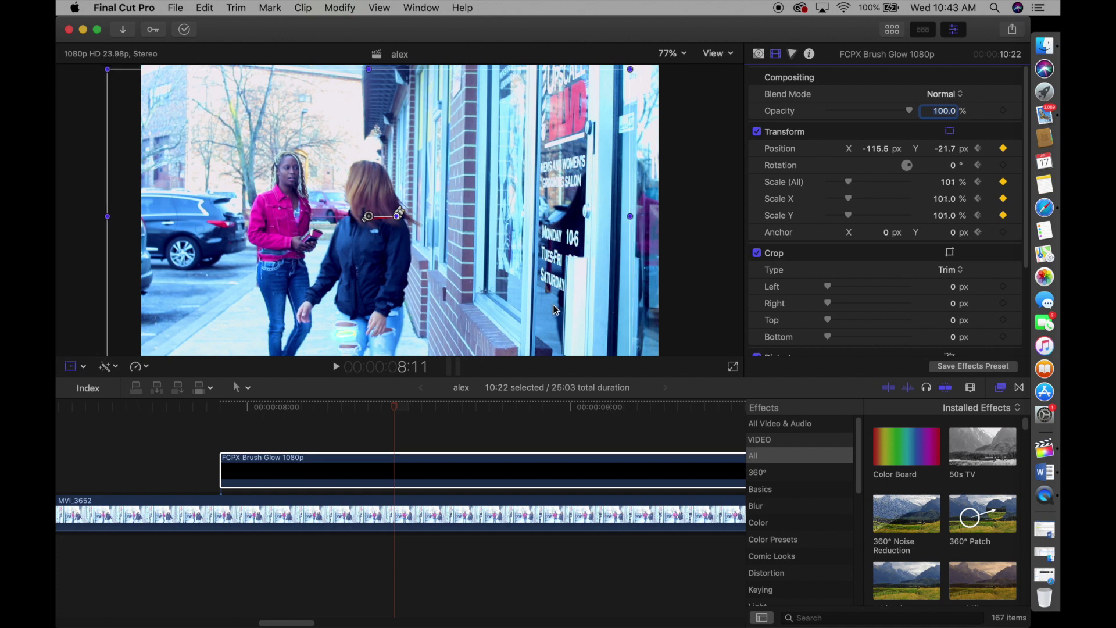
Step: Magnify the viewer to 150% on the woman's legs and rotate the glow outline to -6.7°
click(671, 53)
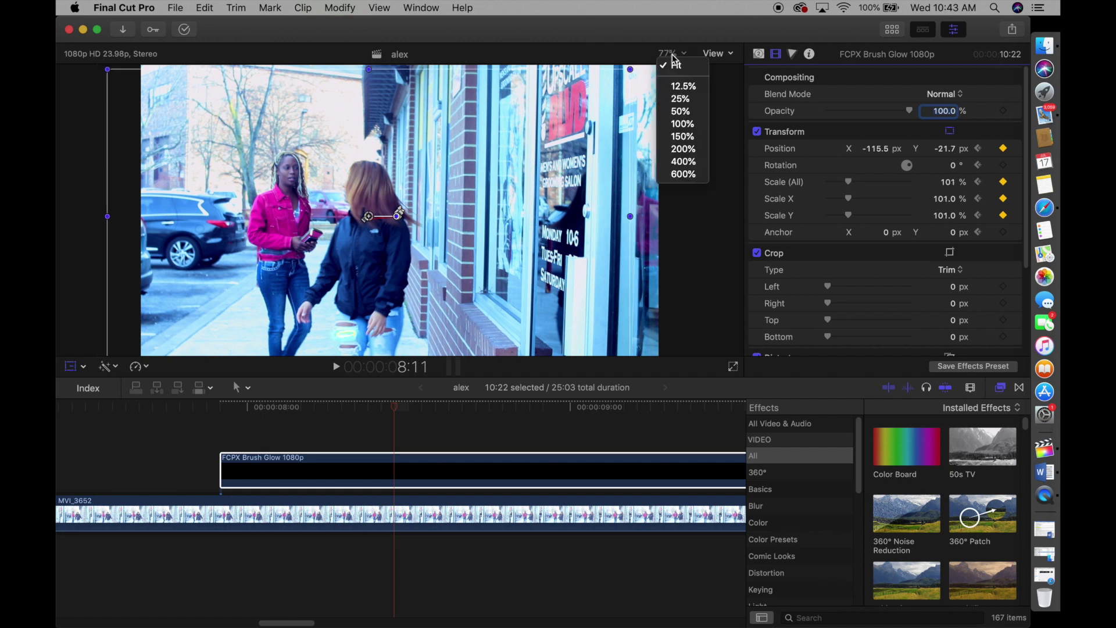
click(686, 138)
drag(718, 209, 716, 215)
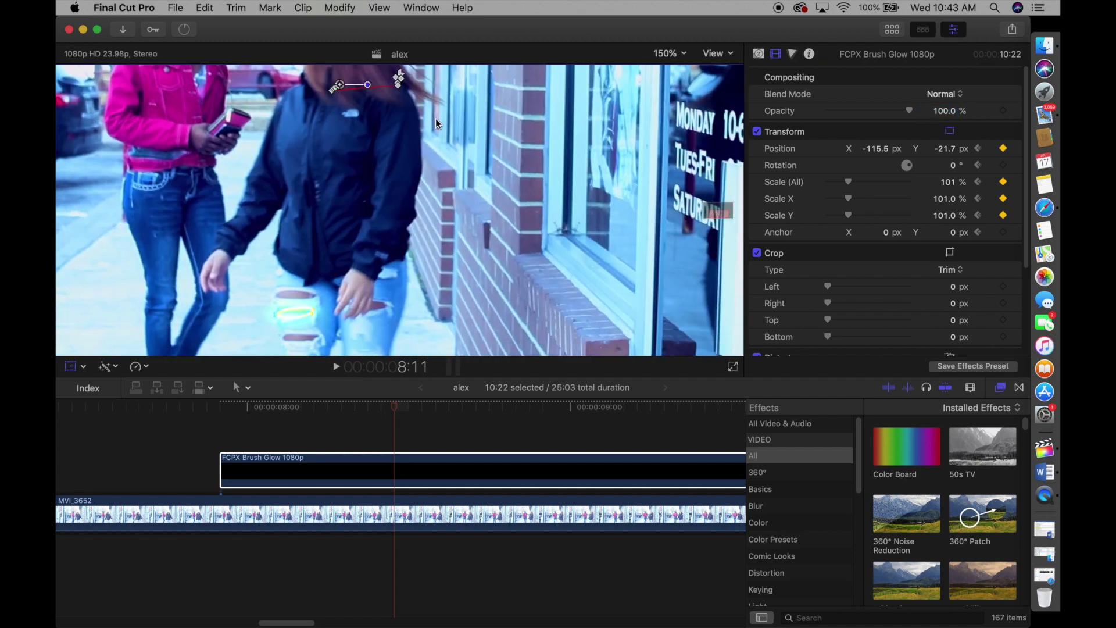
mouse_move(370, 87)
mouse_down()
mouse_move(342, 90)
mouse_move(369, 91)
mouse_up()
Step: Shift the outline along the right-thigh rip to about X -48, Y -31 at 8:13, X -35, Y -29 at 8:14 and X -25, Y -23 at 8:15
drag(398, 412, 428, 412)
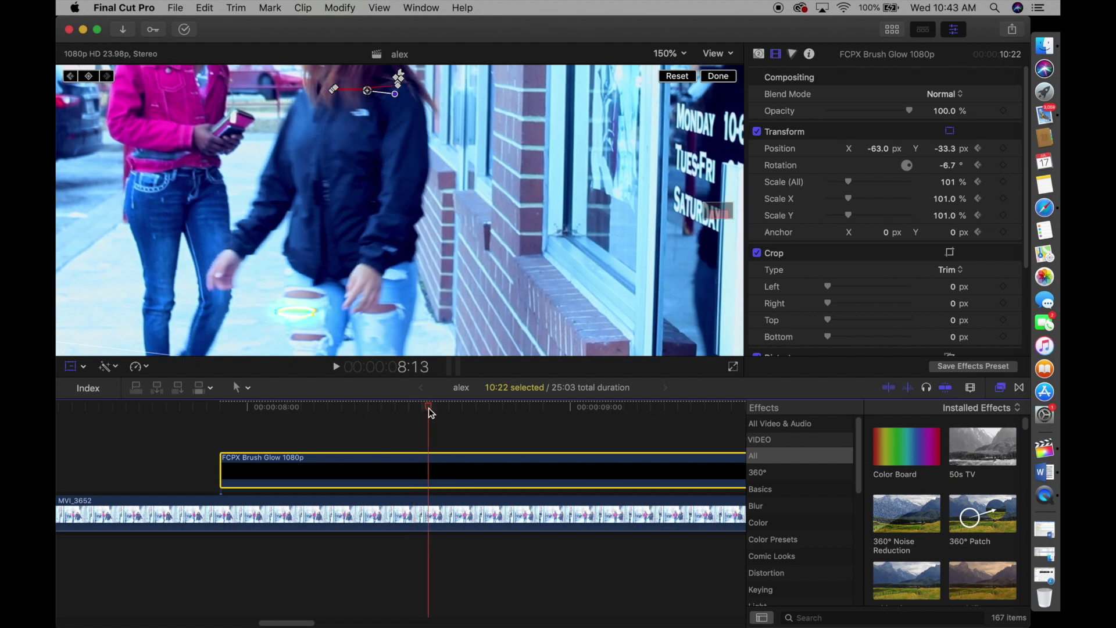
drag(293, 316, 301, 312)
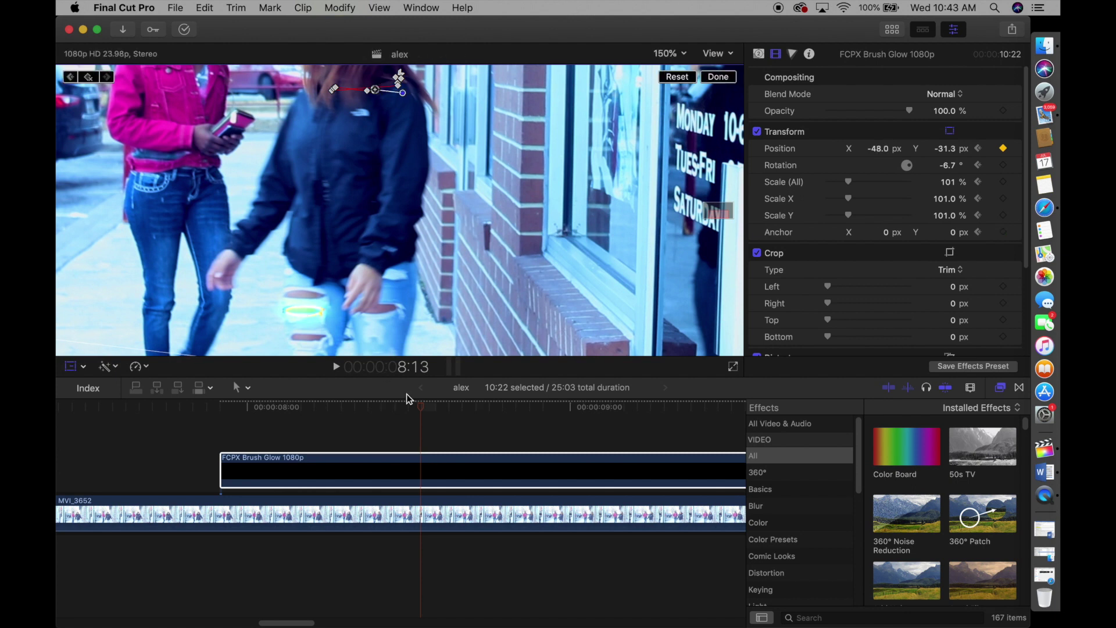
drag(424, 410, 439, 410)
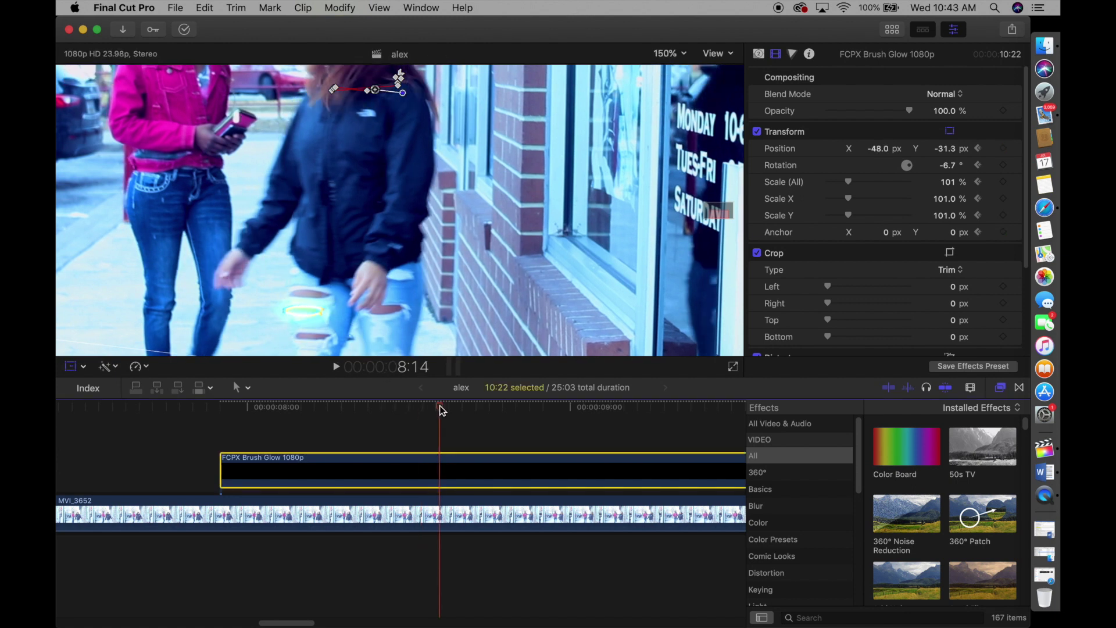
drag(303, 311, 309, 309)
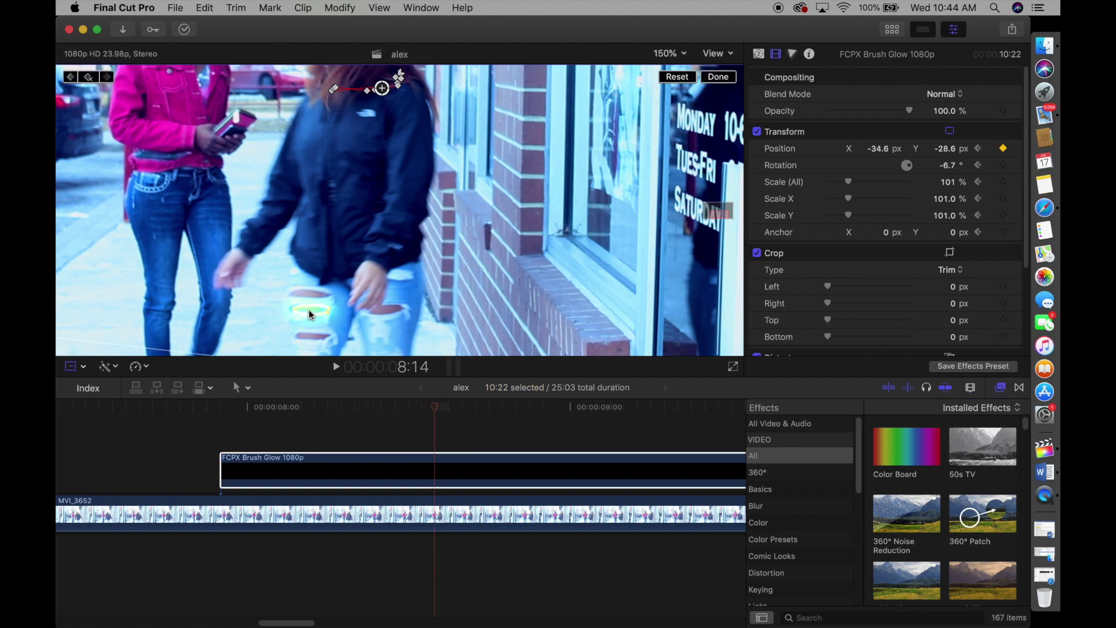
click(452, 410)
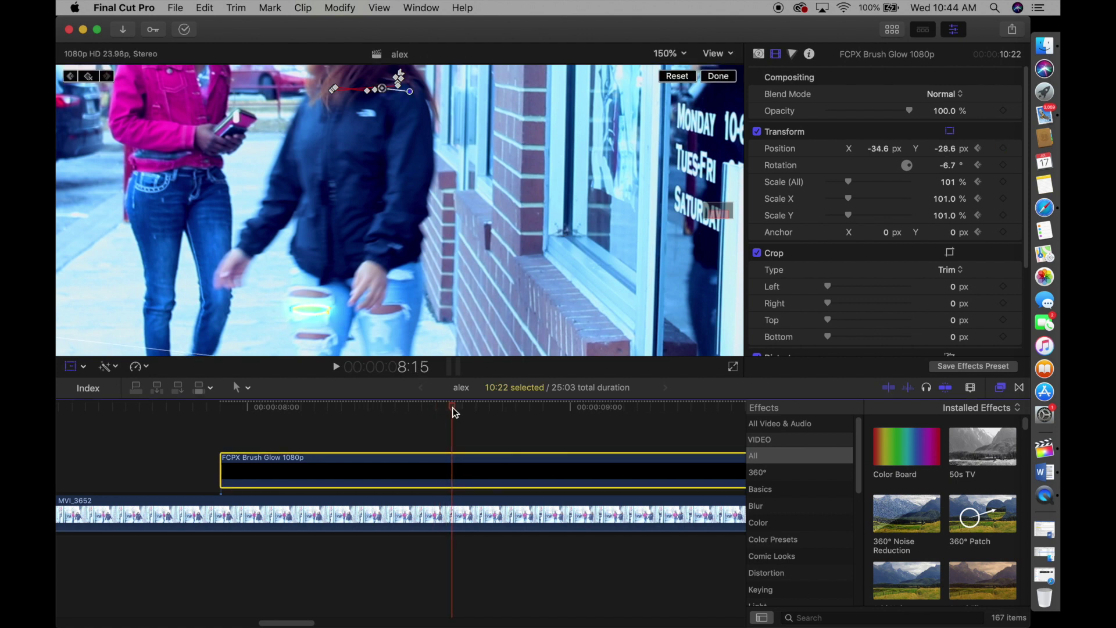
drag(312, 308, 317, 307)
Step: Split the FCPX Brush Glow clip with the Blade tool just after 8:15
key(b)
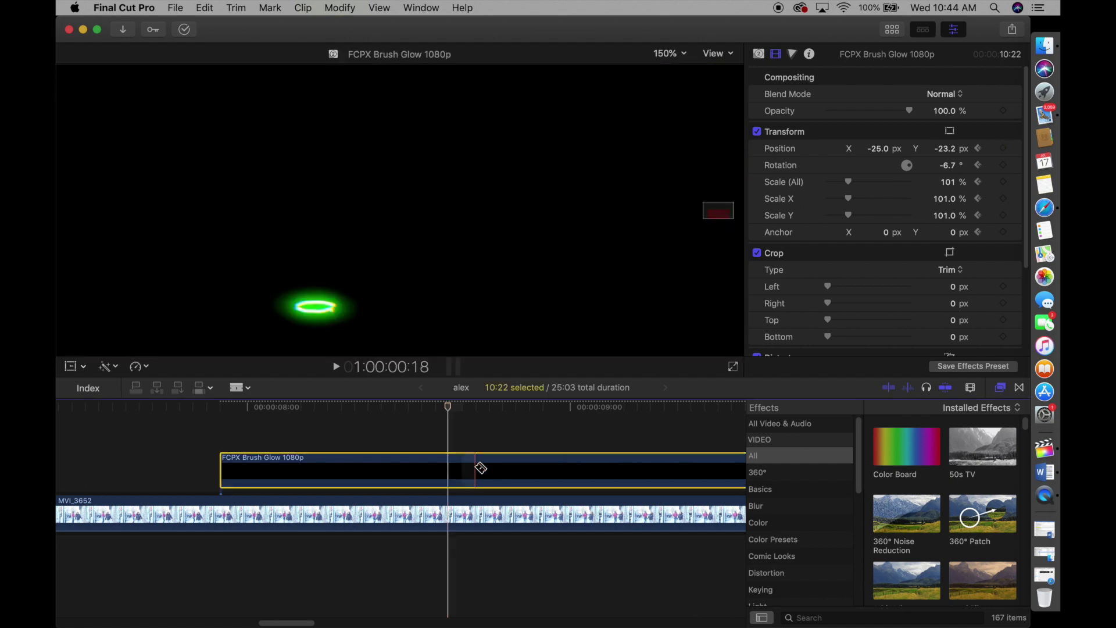
click(481, 468)
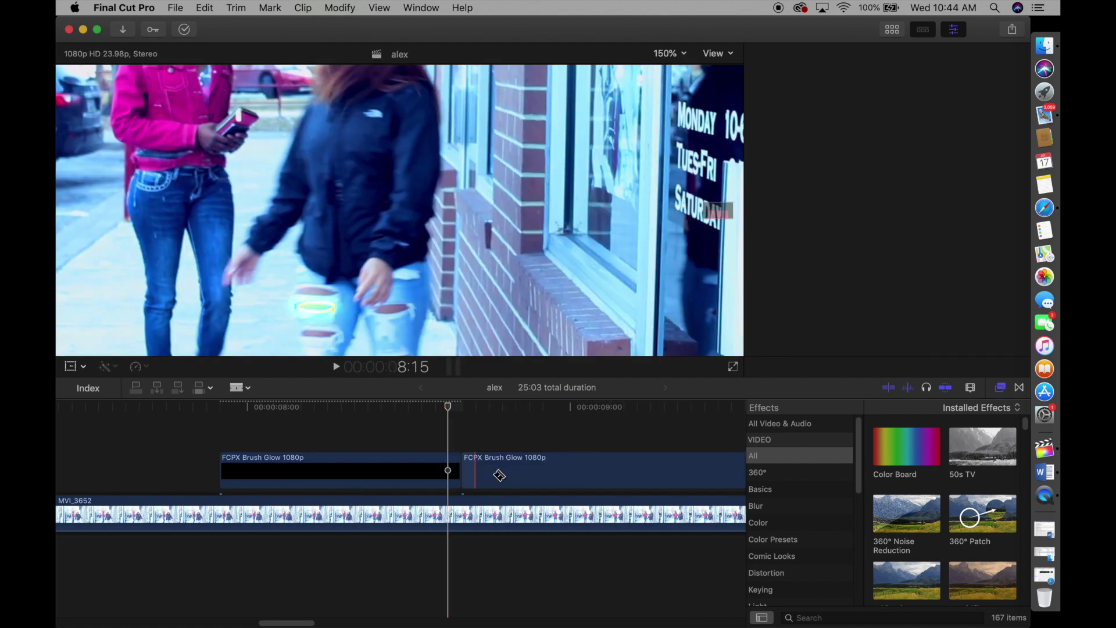
Step: Delete the FCPX Brush Glow segment that follows the cut just after 8:15
key(a)
click(500, 479)
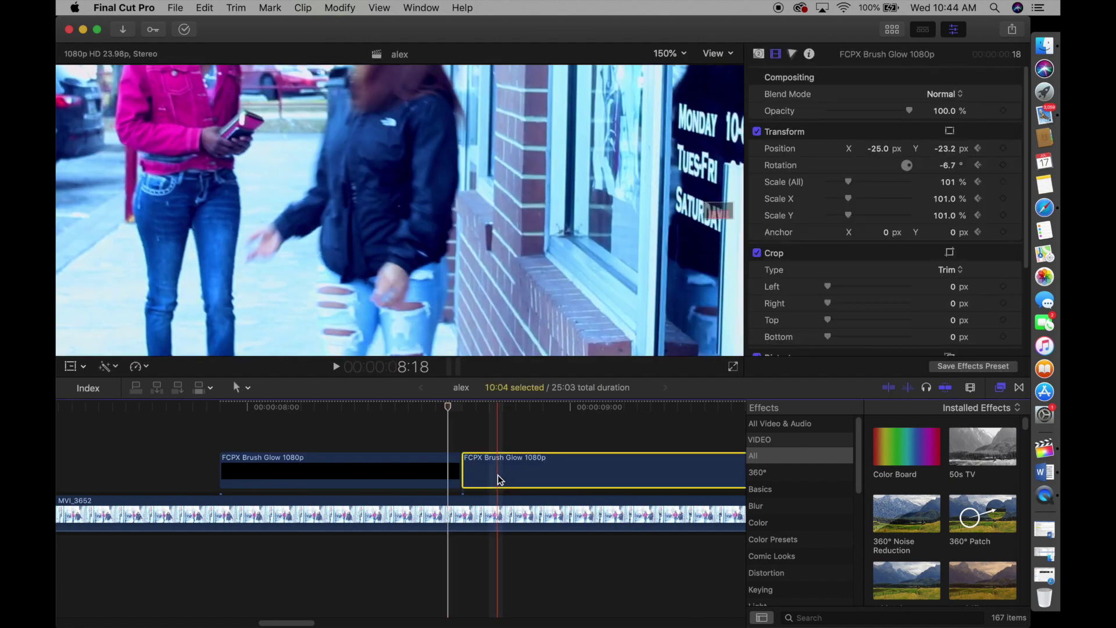
key(Delete)
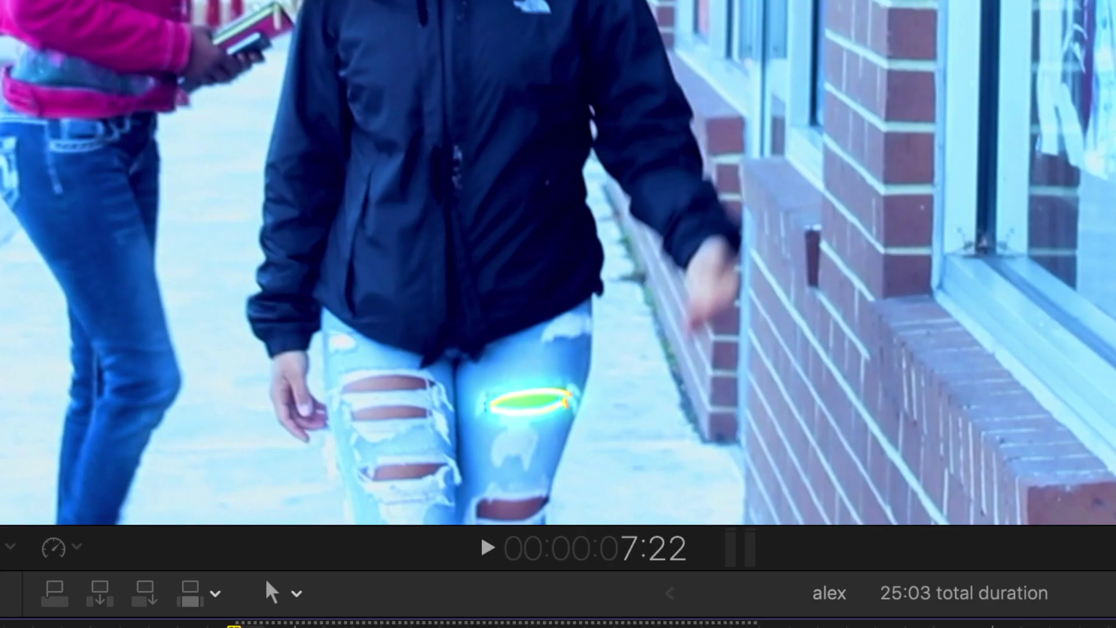
Step: Play back the keyframed jean-rip glow from 7:22 to check how it follows the leg, with the timeline magnified
key(space)
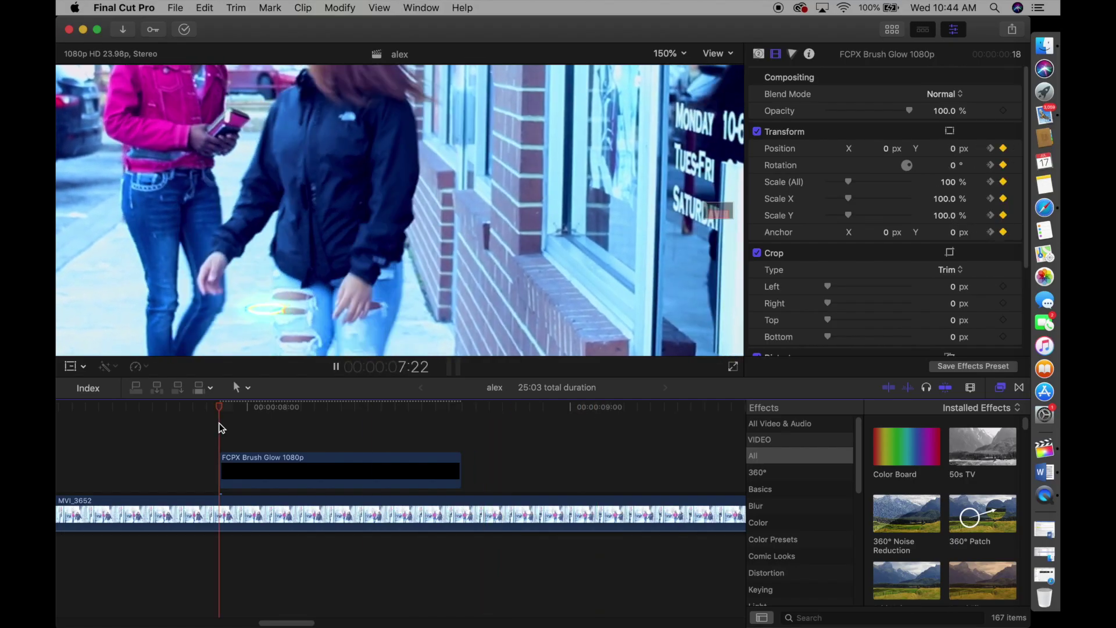
key(space)
key(super+equal)
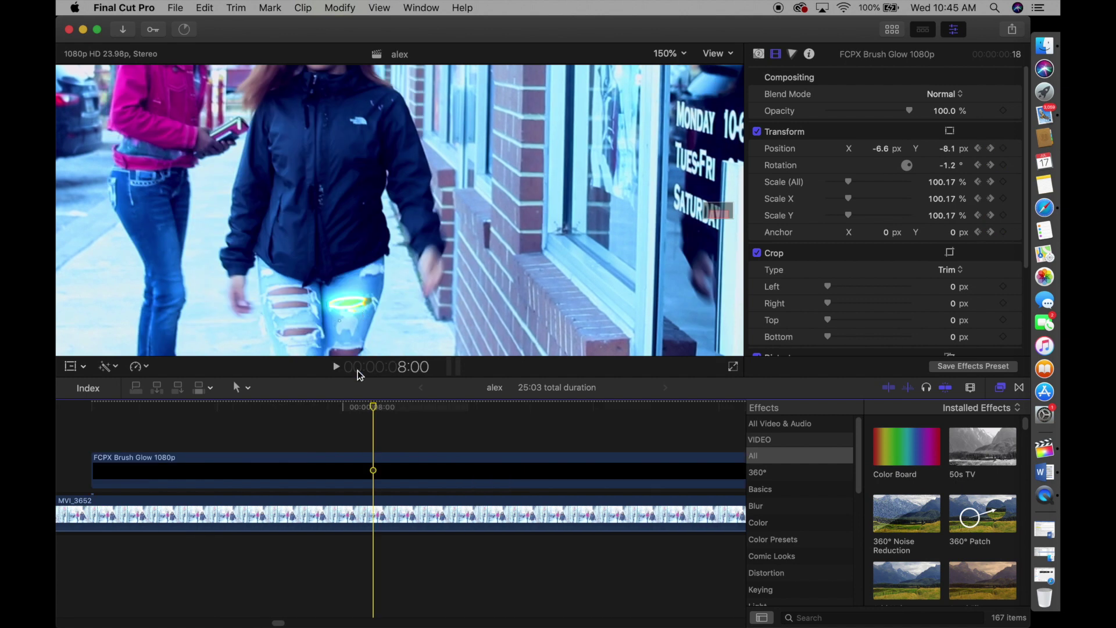
click(277, 431)
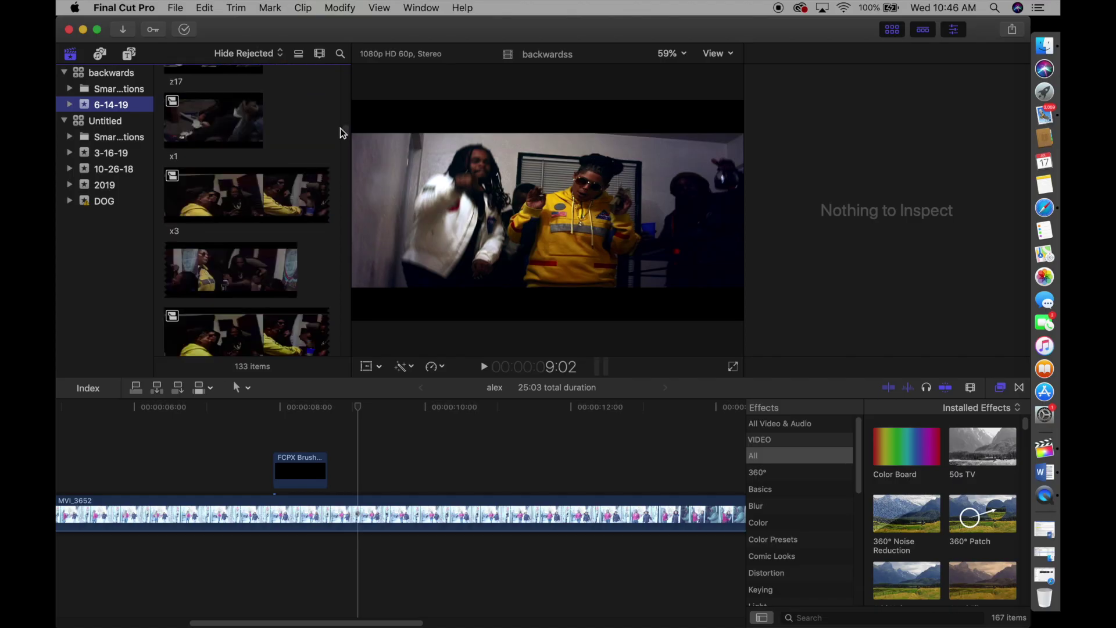
Step: Connect the backwardss project above the MVI_3652 clip at about 5 seconds and zoom the timeline out
drag(243, 191, 68, 418)
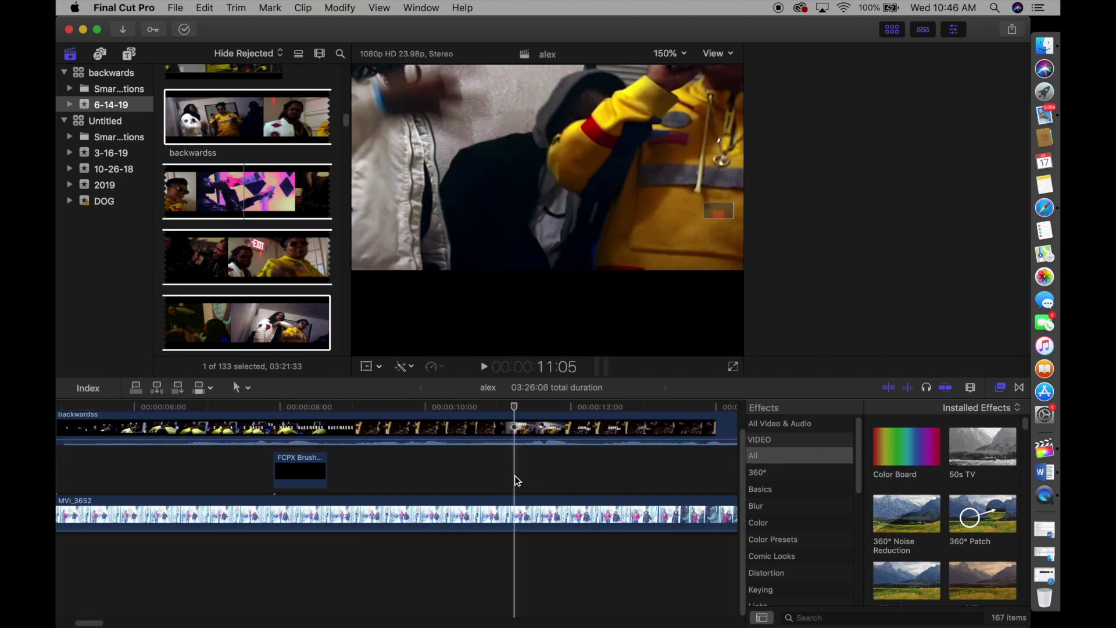
click(398, 481)
click(970, 388)
drag(971, 420, 947, 422)
click(596, 540)
Step: Fit the whole frame in the viewer, hide the browser and play the later part of the backwardss clip
scroll(523, 552, right, 15)
key(space)
key(space)
click(669, 53)
click(681, 64)
click(892, 29)
key(space)
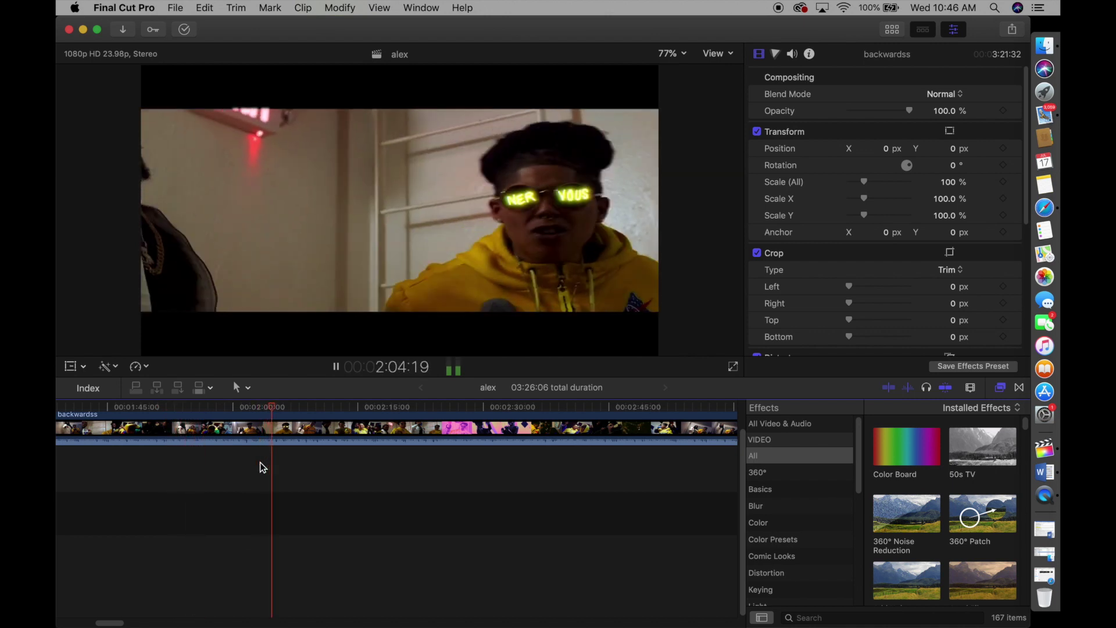
Step: Review the glowing sunglasses shots in the backwardss clip around 2:04 and 0:51 as frame-by-frame examples
click(257, 454)
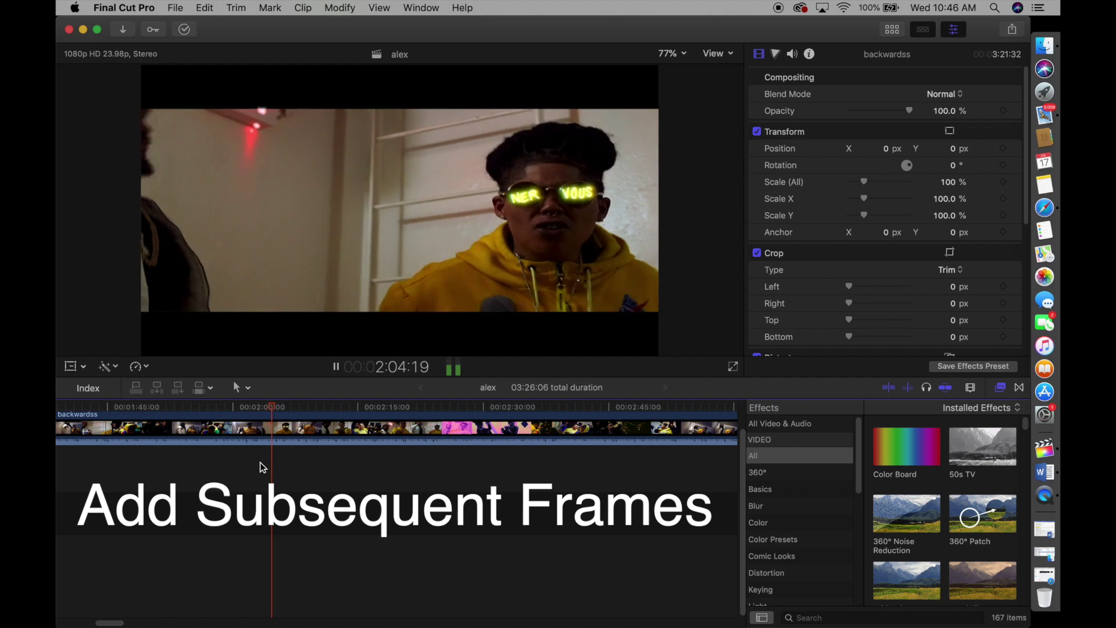
click(260, 462)
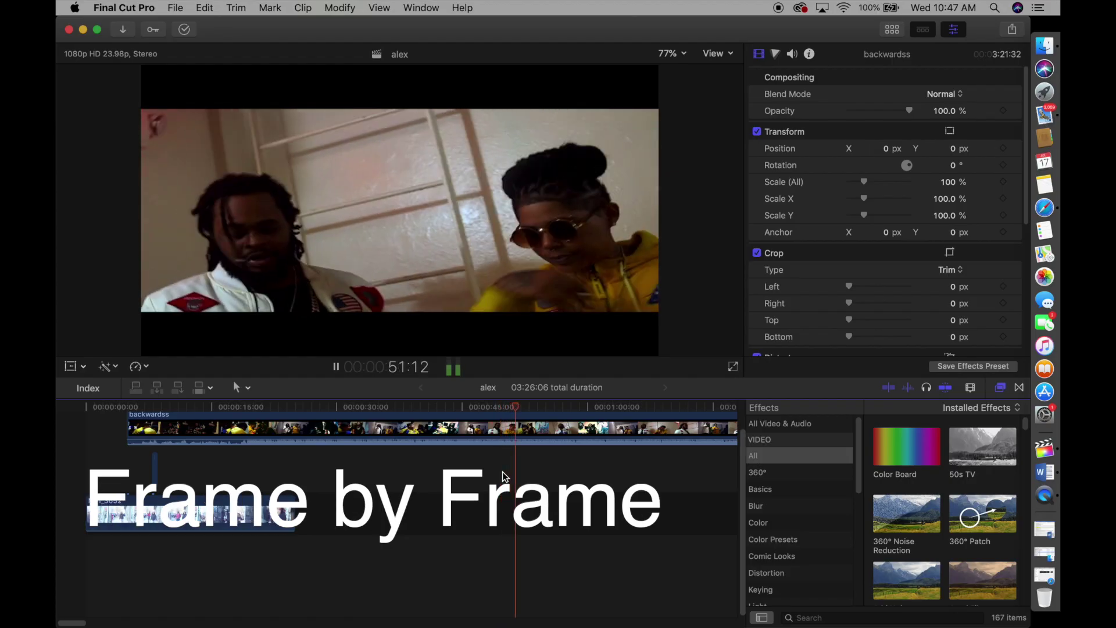
click(508, 468)
click(503, 472)
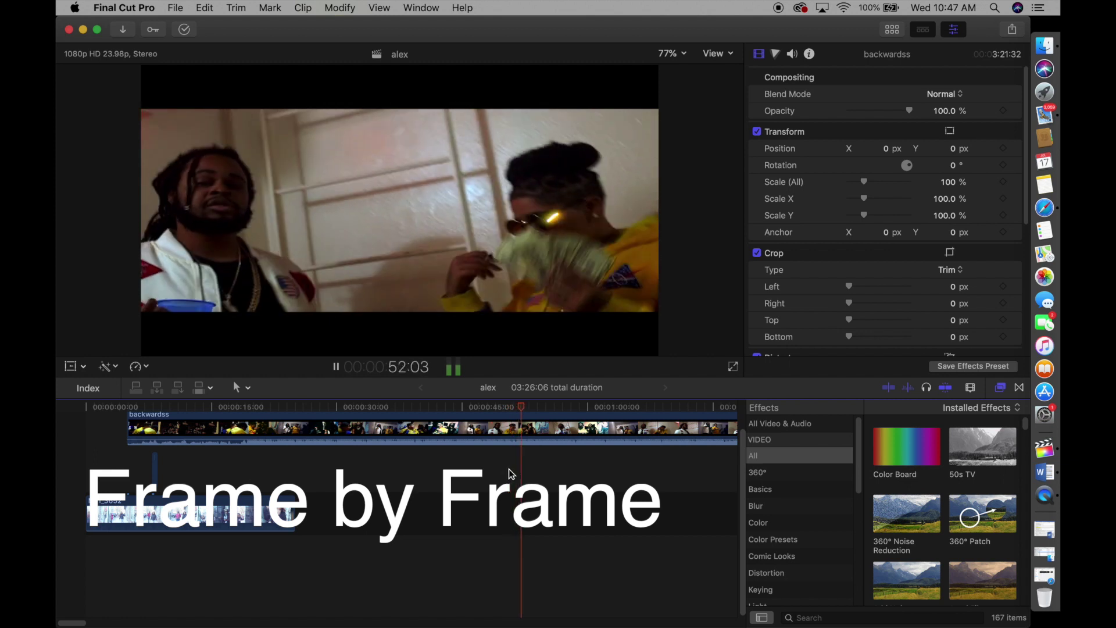
click(508, 468)
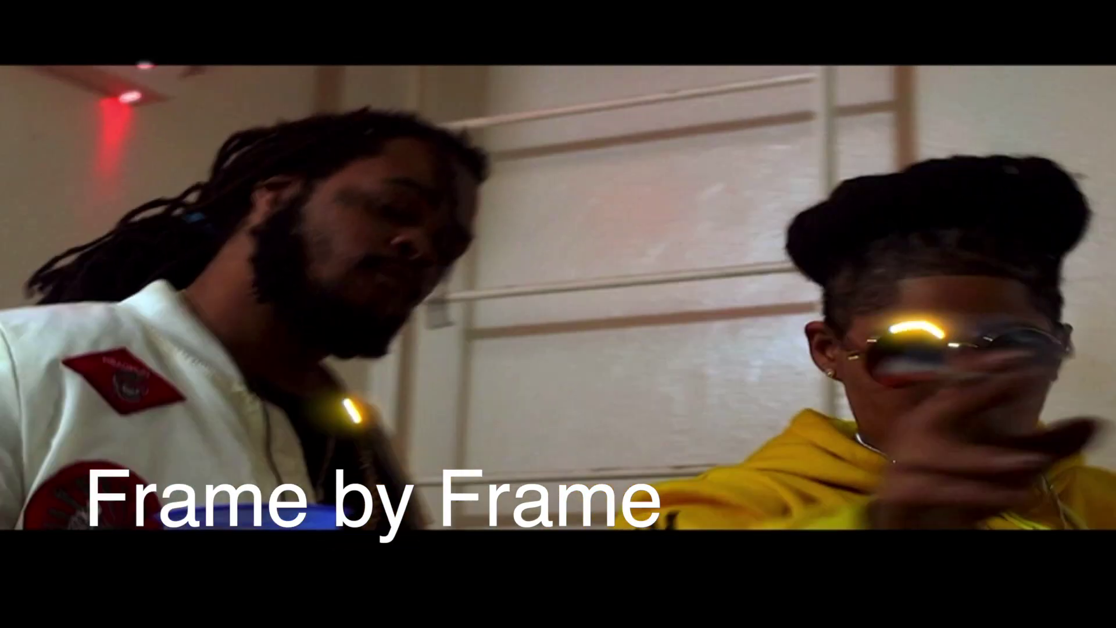